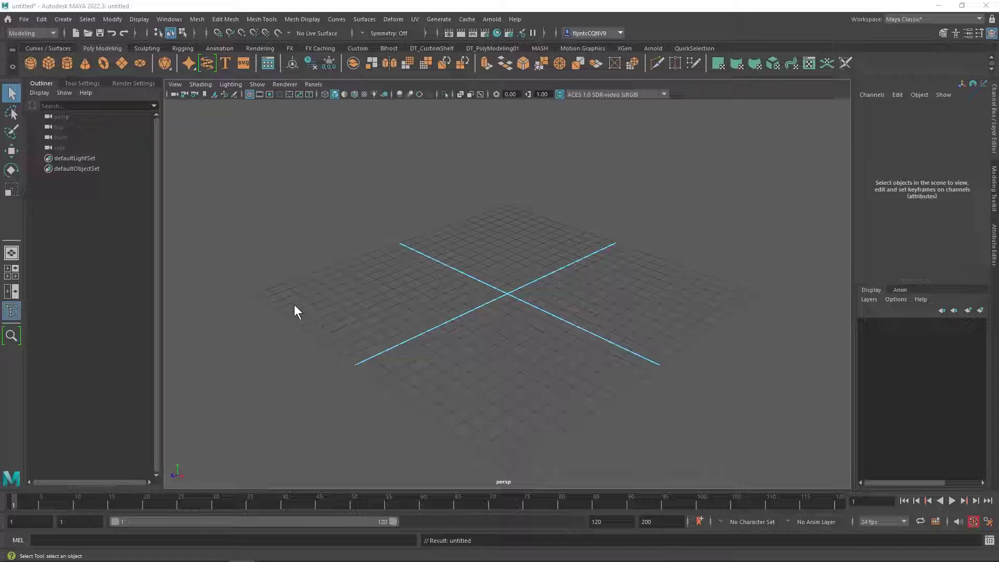
- Create a polygon cylinder at the origin and scale it into a wide, low disc spanning most of the grid
click(66, 63)
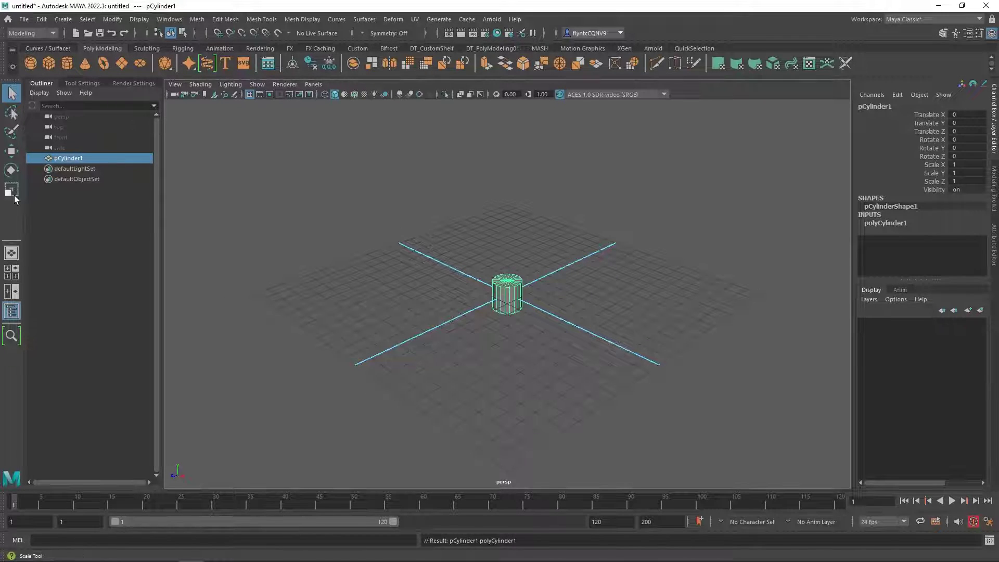
key(r)
drag(510, 269, 524, 297)
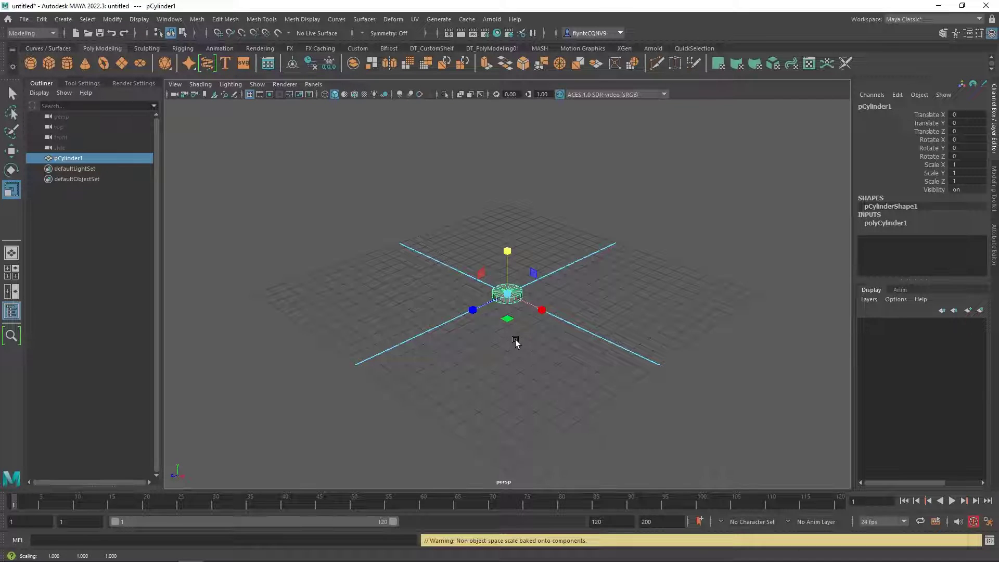
scroll(515, 342, up, 3)
drag(508, 332, 502, 468)
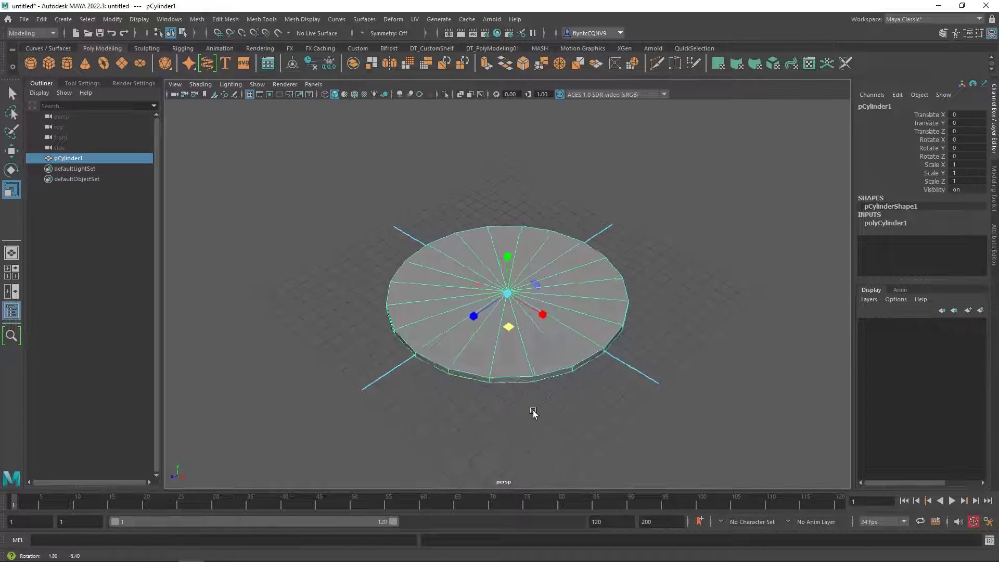
alt+drag(534, 413, 527, 383)
drag(511, 245, 521, 65)
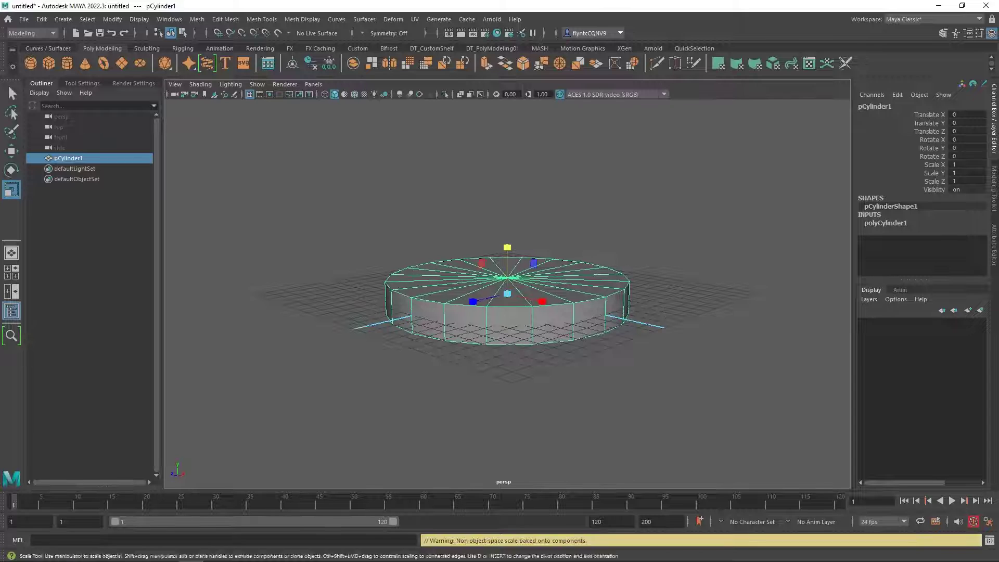
- Raise the disc about 1.21 units in Y so it sits on the grid, and switch it to face selection
key(w)
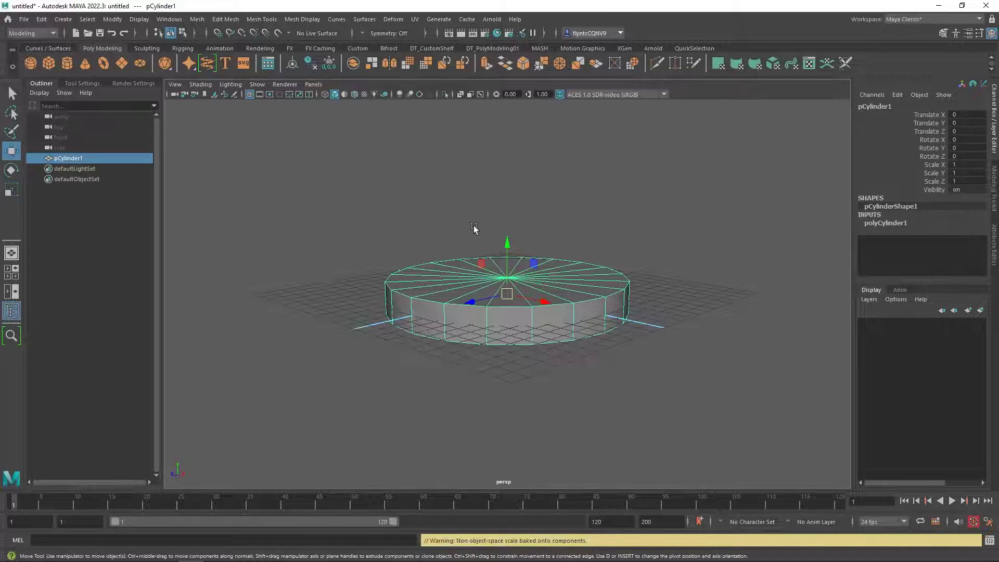
drag(509, 246, 512, 231)
alt+drag(481, 316, 509, 327)
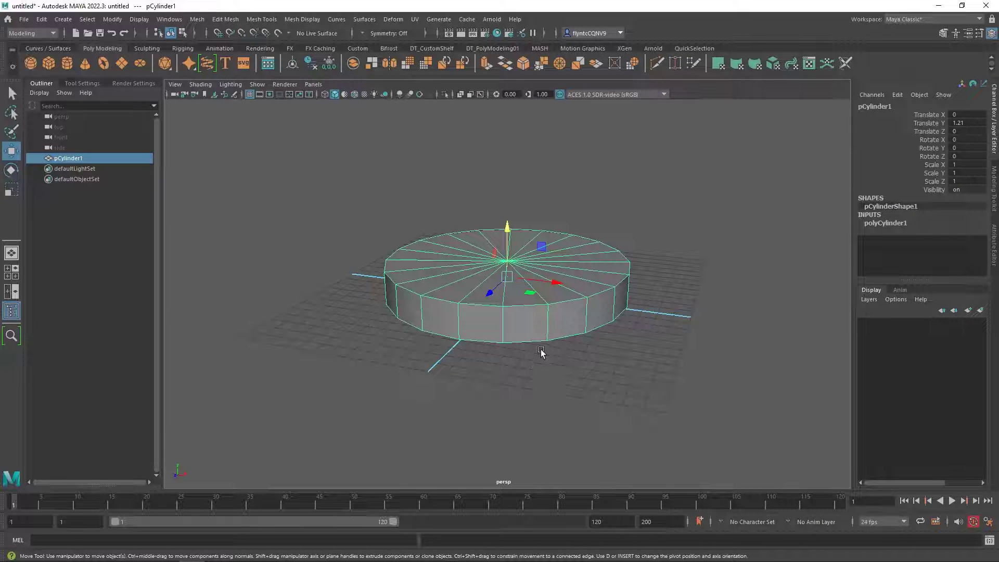
alt+drag(541, 353, 544, 337)
right_click(532, 280)
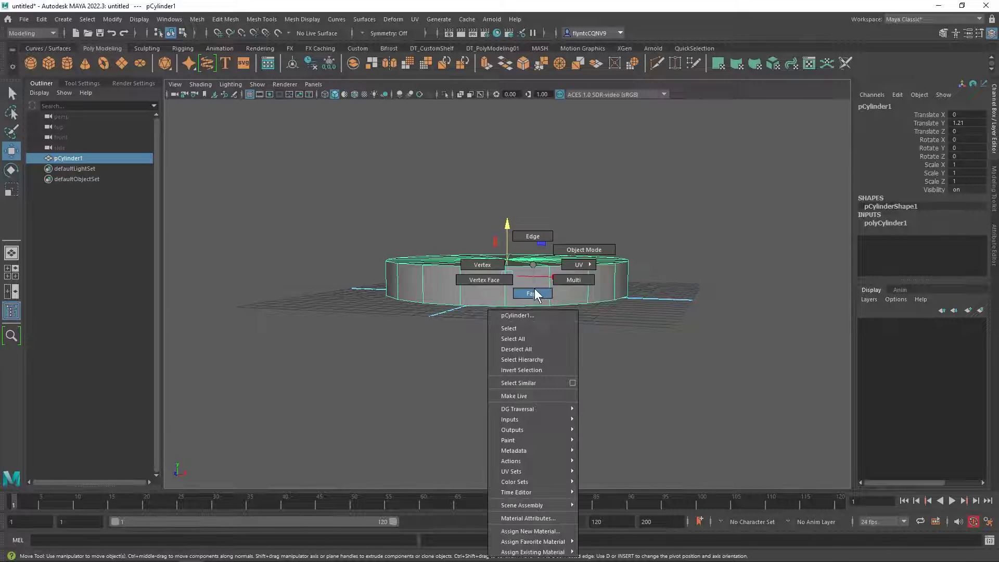
click(535, 293)
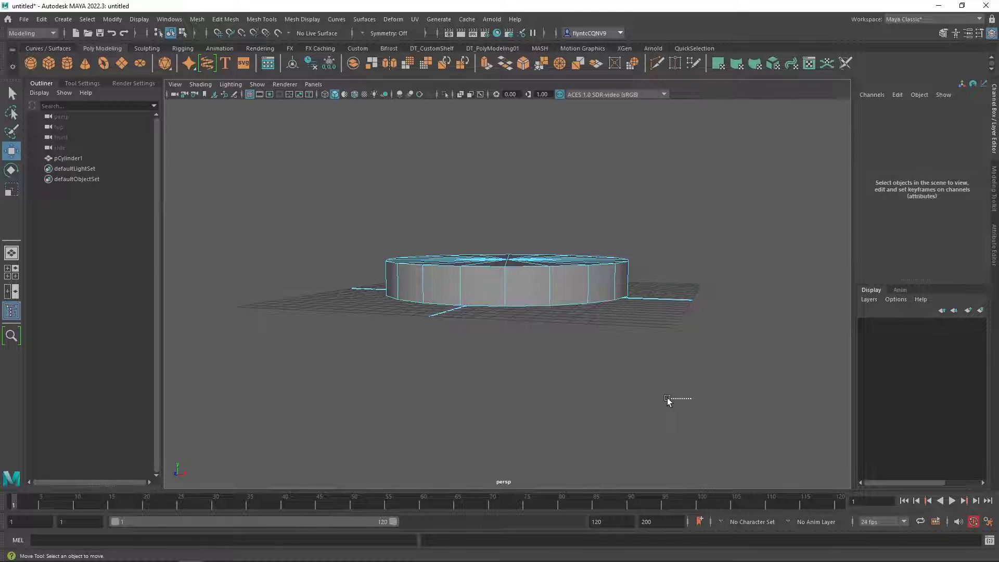
click(560, 293)
alt+drag(557, 289, 560, 289)
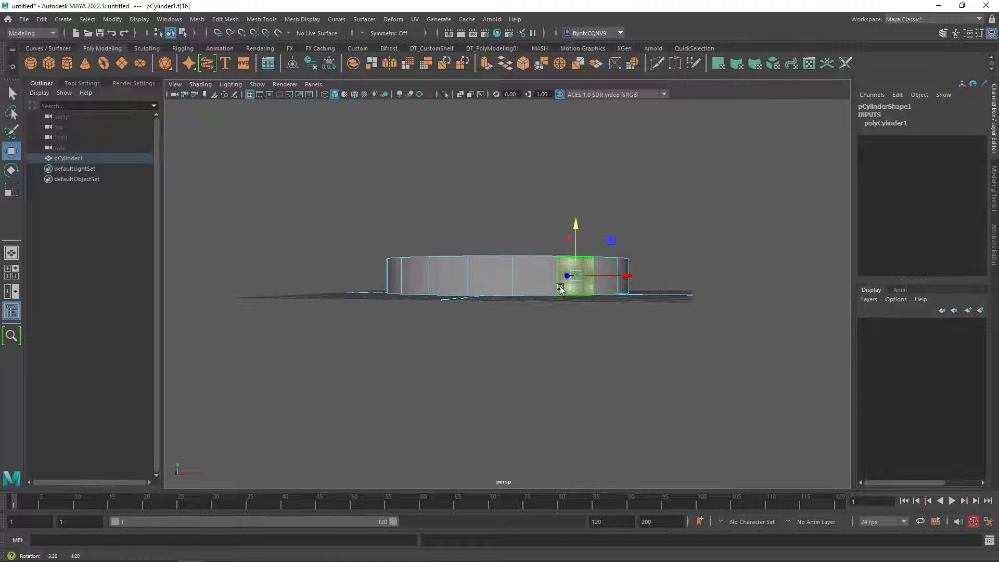
drag(724, 417, 488, 329)
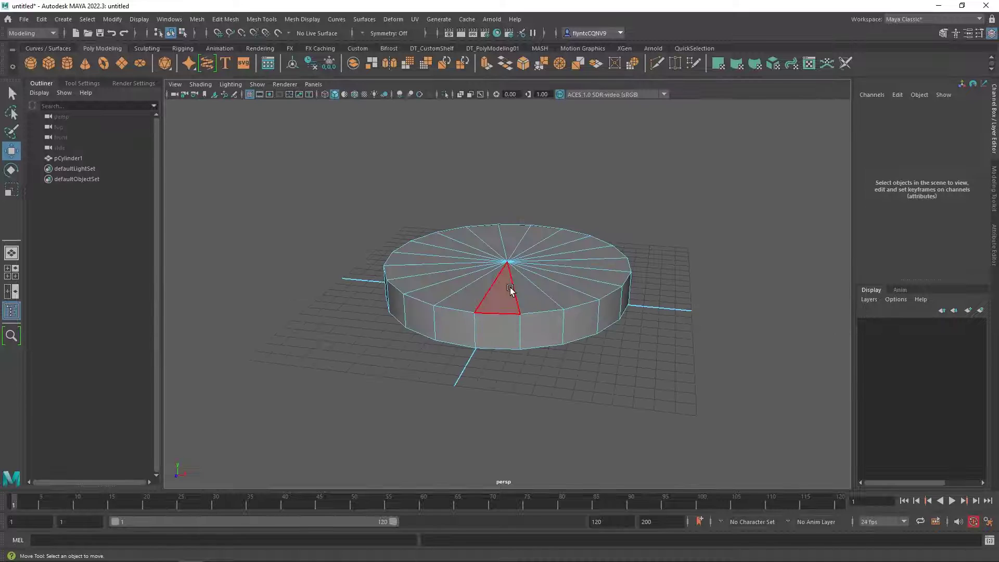
click(526, 295)
shift+click(575, 290)
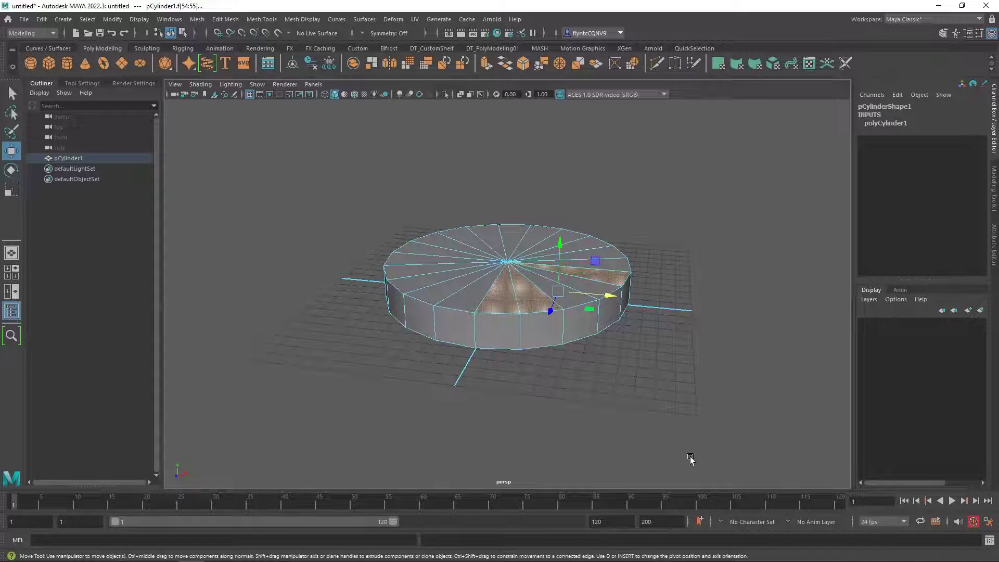
click(632, 464)
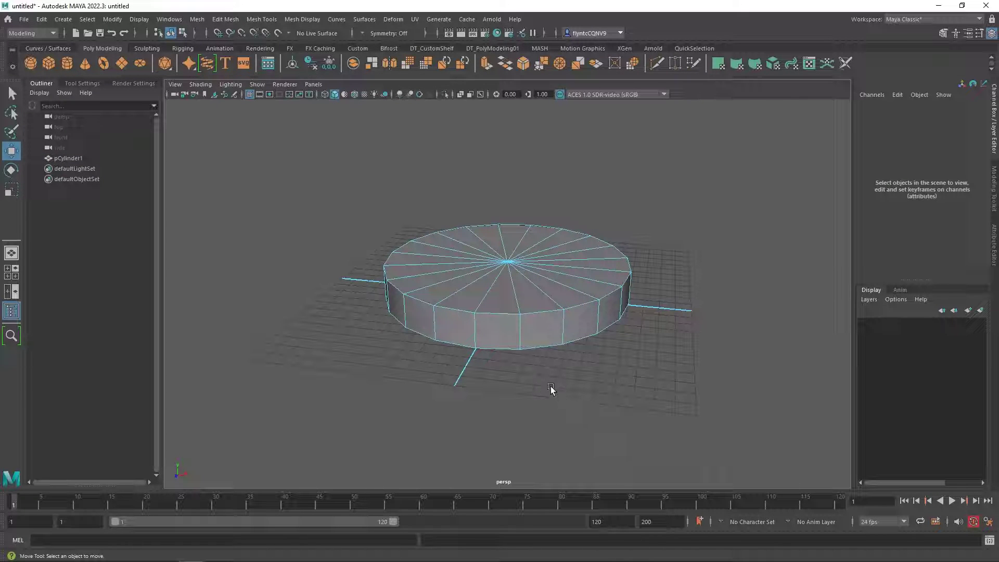
- Select only the bottom cap faces of the disc and delete them
alt+drag(553, 380, 548, 356)
drag(709, 416, 302, 272)
alt+drag(426, 357, 466, 364)
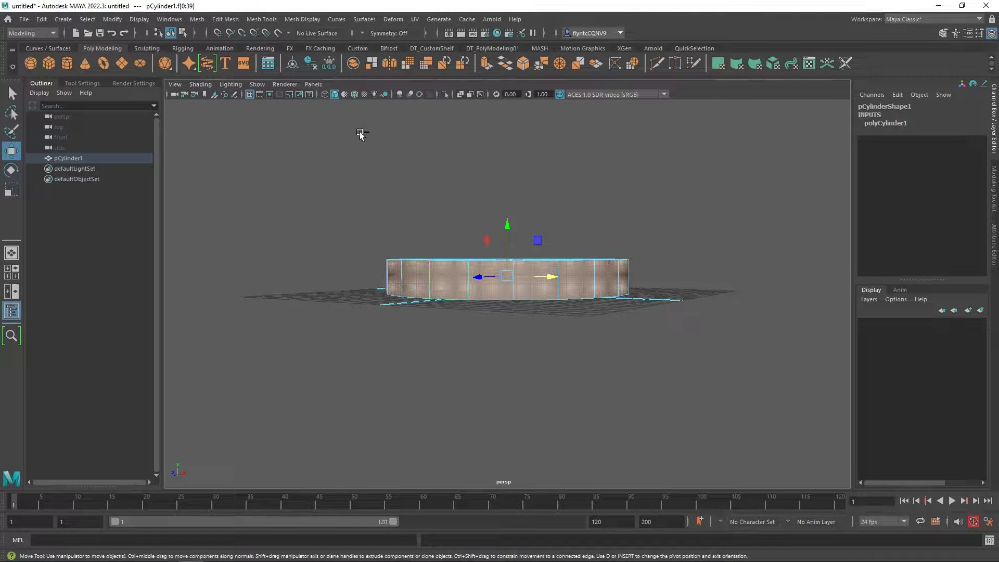
drag(358, 130, 672, 273)
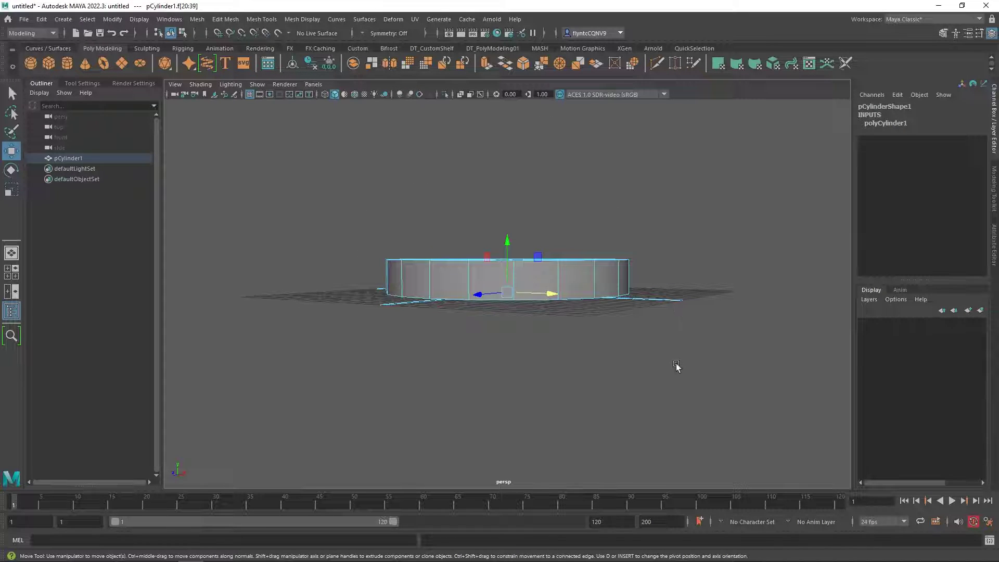
alt+drag(643, 359, 602, 305)
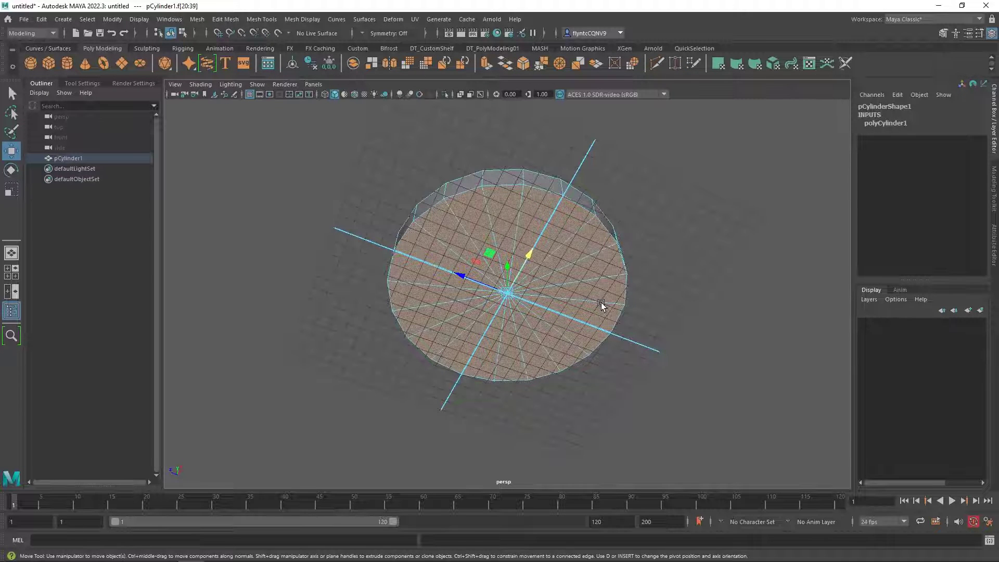
key(Delete)
- Select all top cap faces and extrude them inward by uniform horizontal scaling to leave a narrow rim
alt+drag(601, 305, 623, 359)
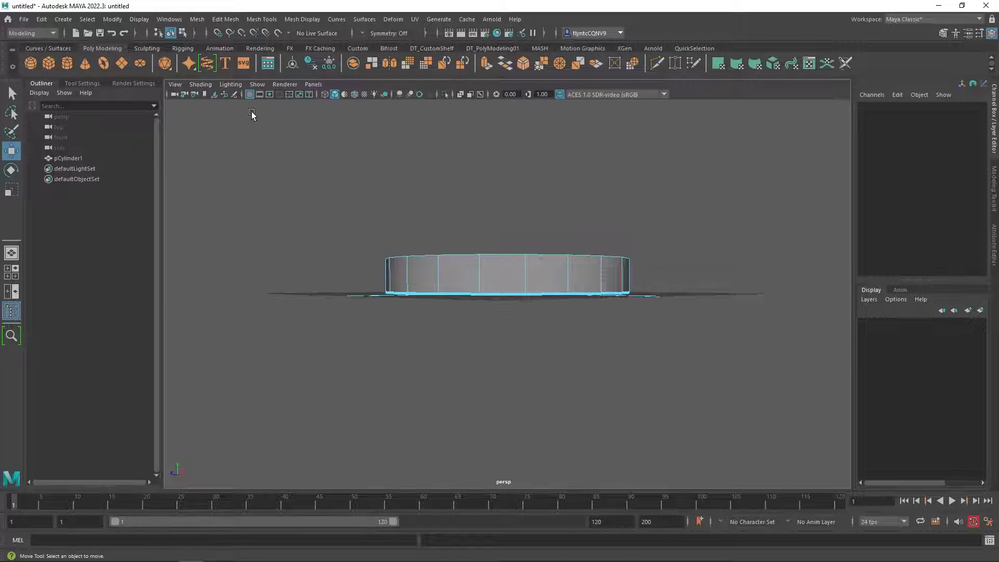
drag(272, 137, 703, 271)
mouse_move(698, 327)
alt+mouse_down()
mouse_move(699, 349)
mouse_move(699, 325)
alt+mouse_up()
drag(696, 446, 348, 271)
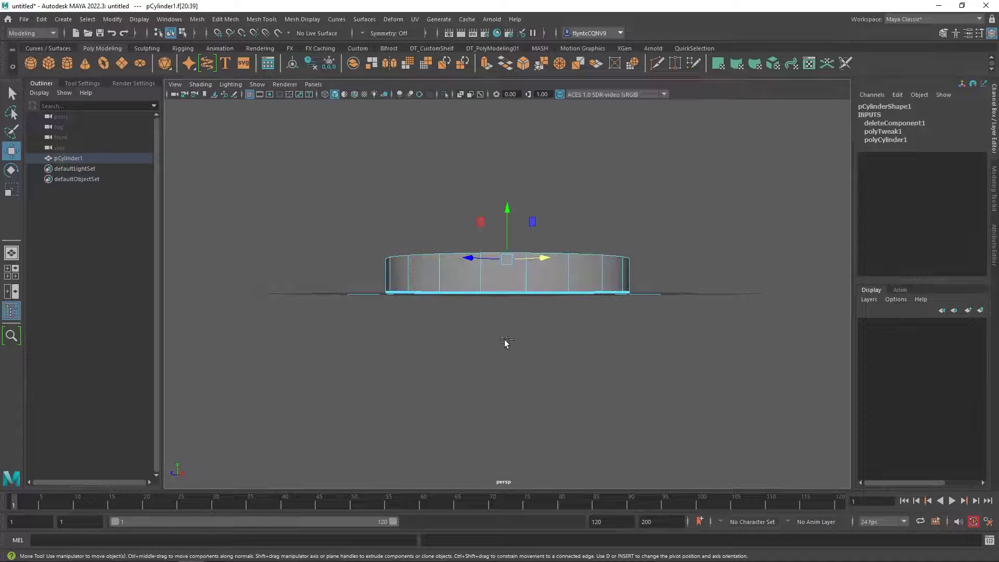
alt+drag(582, 329, 566, 368)
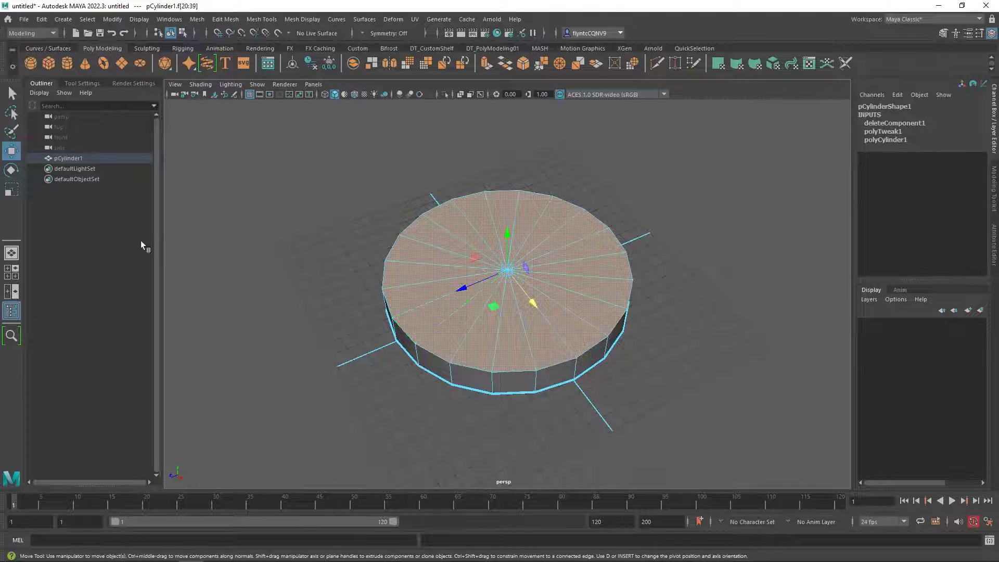
click(11, 191)
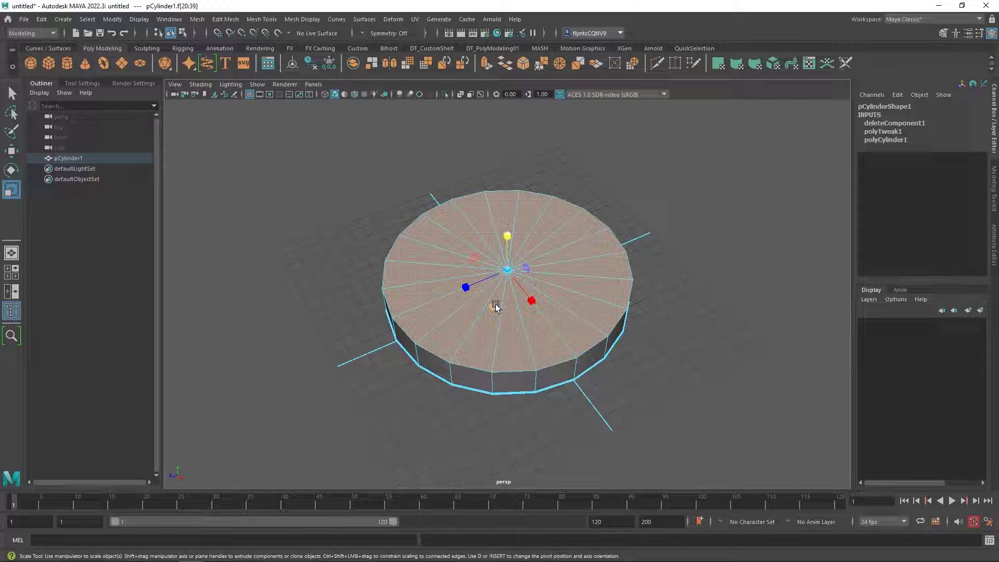
shift+drag(496, 311, 512, 310)
- Extrude the inner top faces downward to form a shallow round recess inside the rim
alt+drag(620, 327, 551, 290)
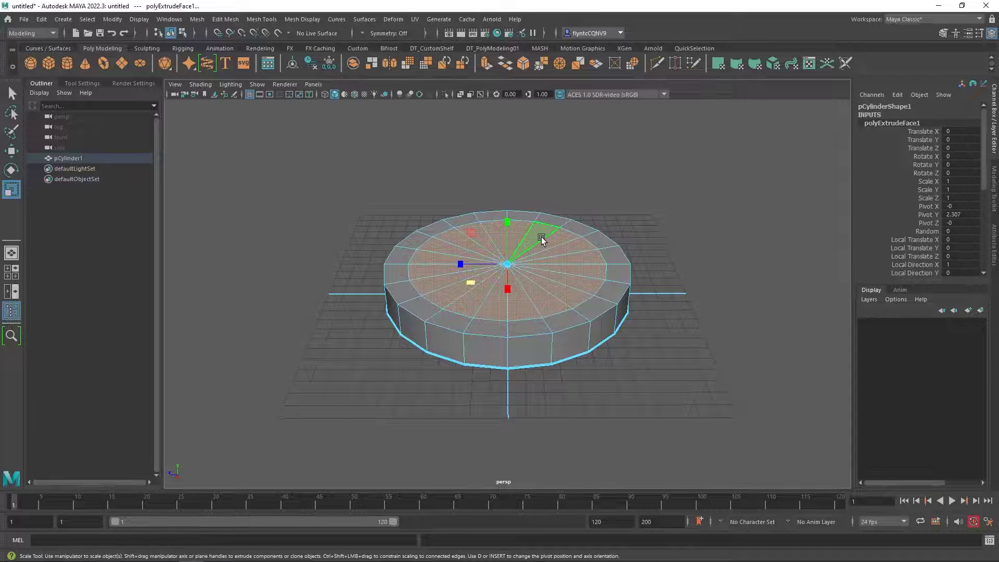
key(w)
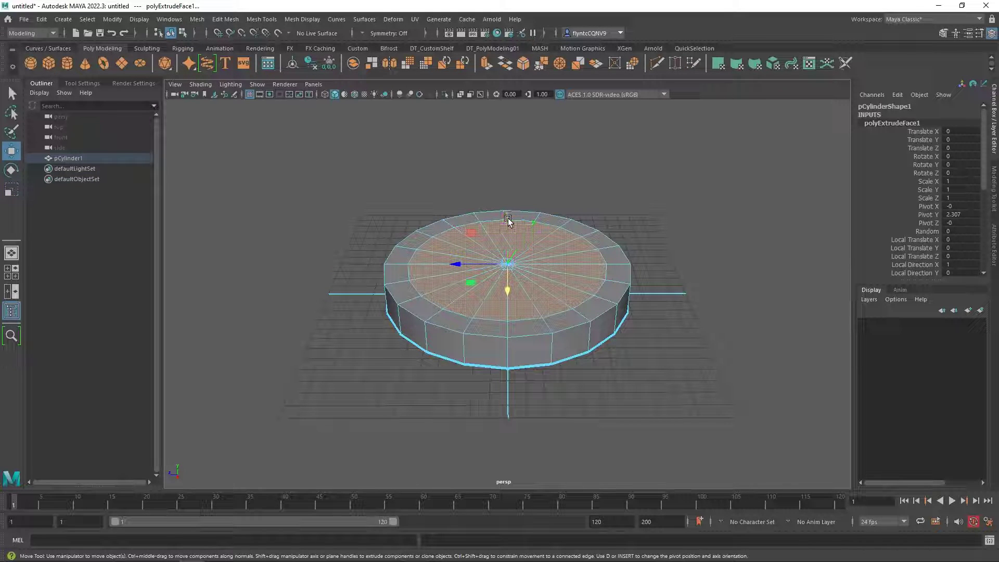
shift+drag(508, 221, 508, 243)
alt+drag(534, 274, 509, 245)
alt+drag(565, 287, 530, 274)
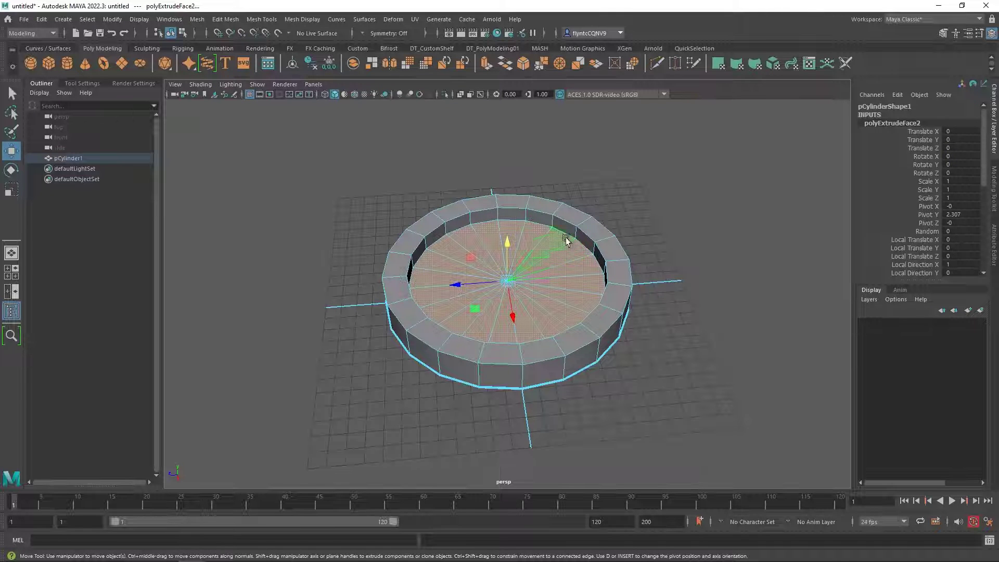
- Select the ring of bottom vertices and scale it outward horizontally so the outer wall flares toward the base
alt+drag(627, 359, 625, 329)
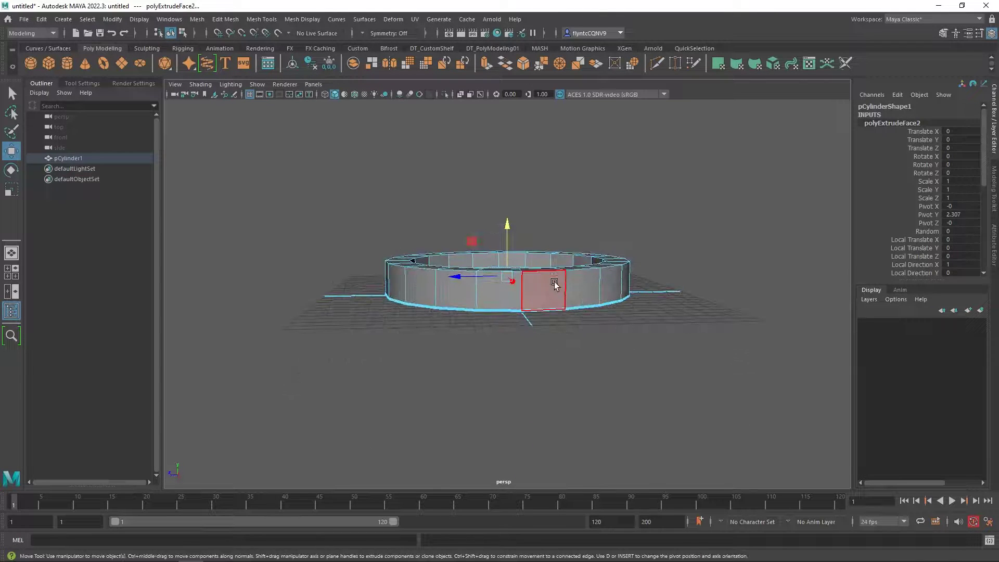
mouse_move(554, 281)
alt+mouse_down()
mouse_move(568, 289)
mouse_move(569, 317)
mouse_move(565, 283)
alt+mouse_up()
right_drag(565, 283, 512, 269)
drag(664, 425, 348, 287)
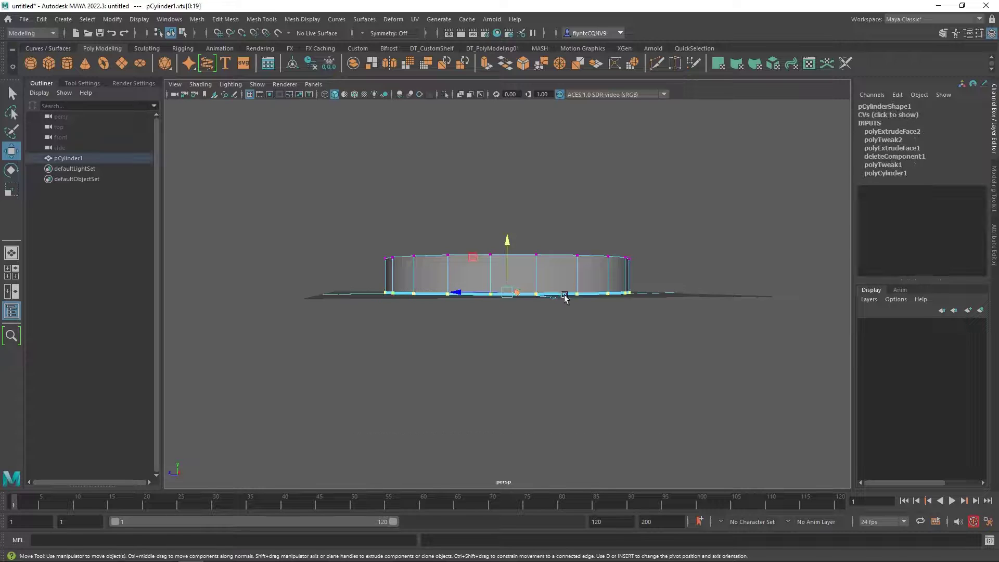
alt+drag(582, 297, 493, 255)
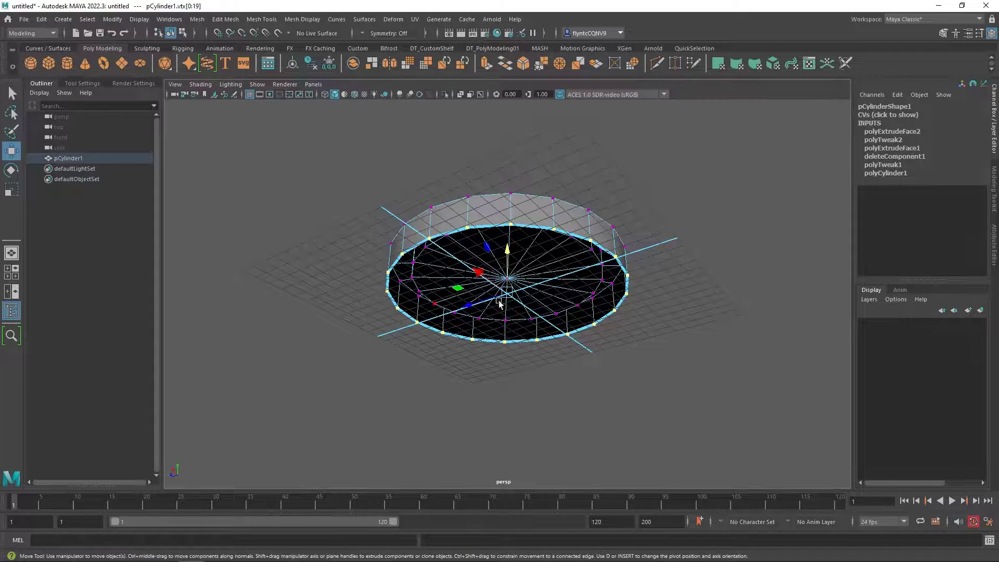
alt+drag(499, 304, 586, 312)
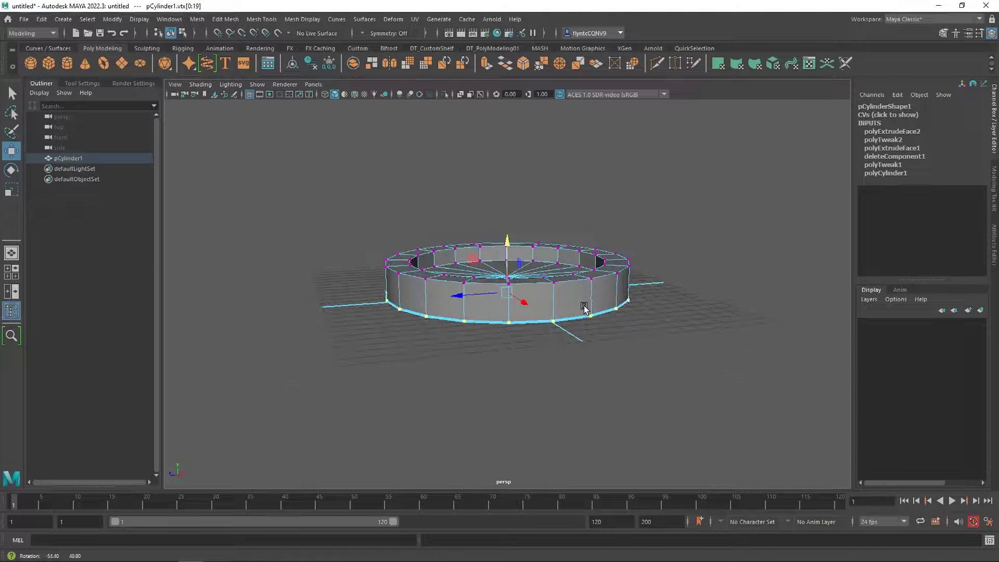
click(16, 192)
alt+drag(435, 364, 435, 373)
mouse_move(486, 323)
mouse_down()
mouse_move(514, 348)
mouse_move(477, 310)
mouse_up()
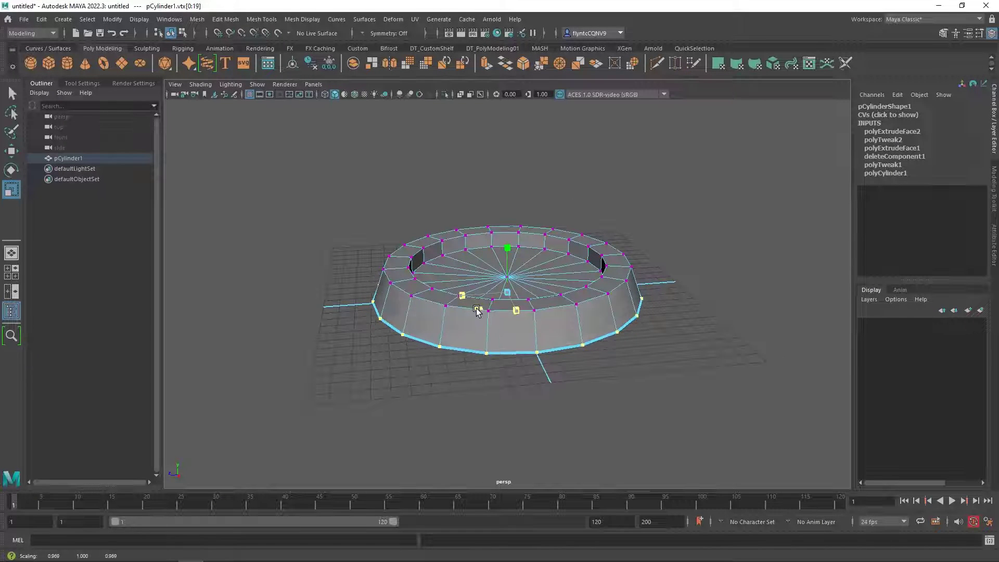
- Insert an edge loop around the middle of the sloped outer wall with Insert with edge flow turned off
alt+drag(560, 375, 567, 397)
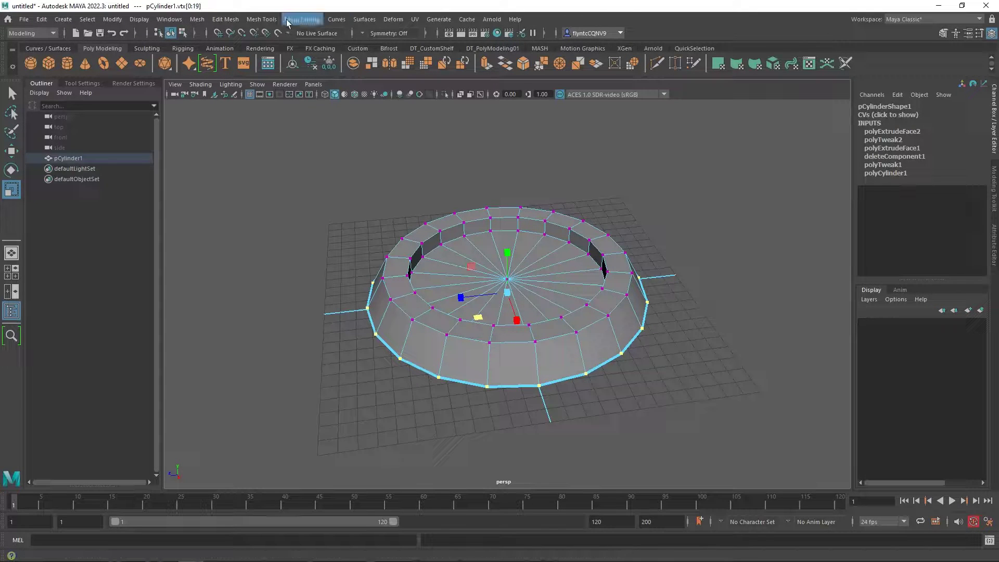
click(225, 19)
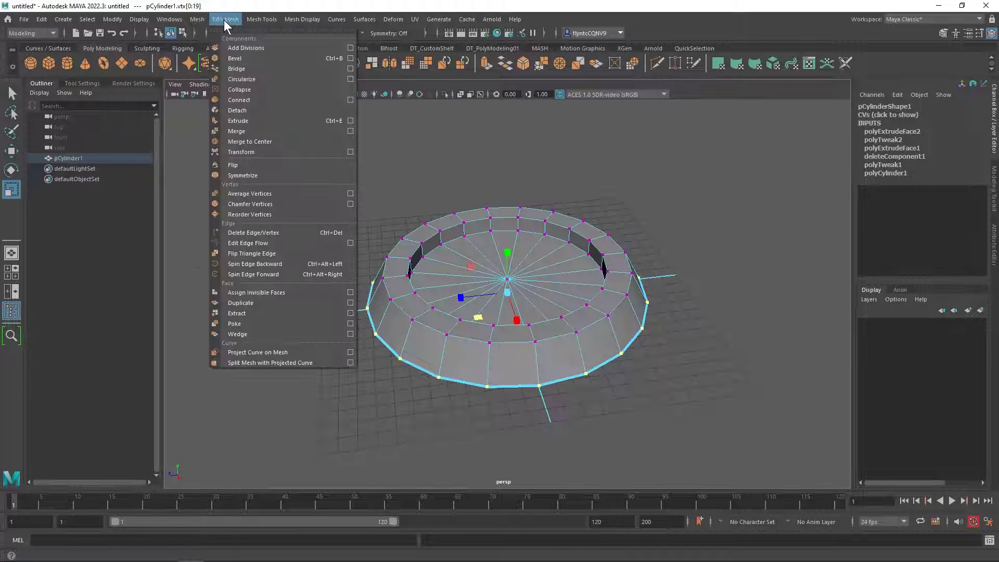
mouse_move(259, 18)
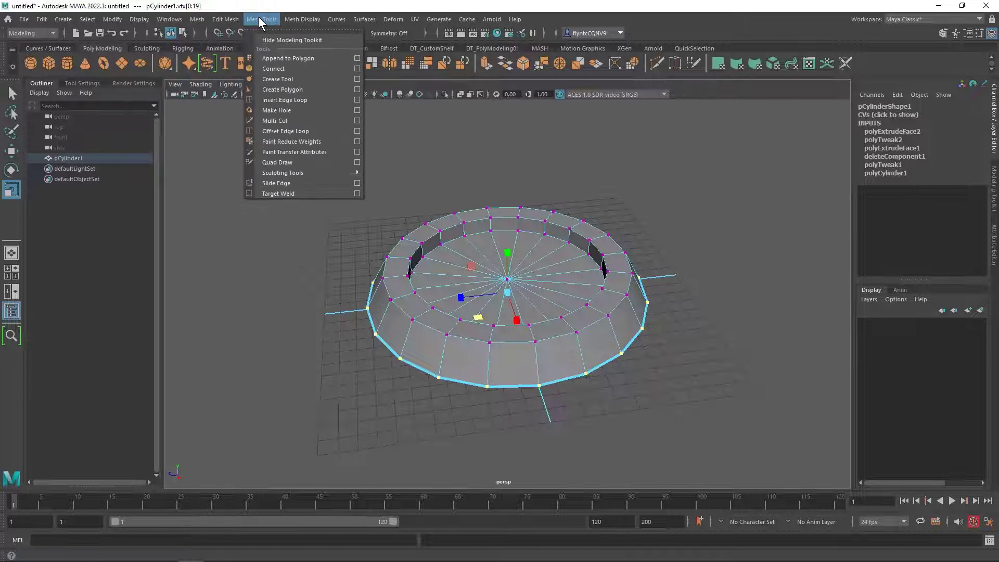
click(283, 97)
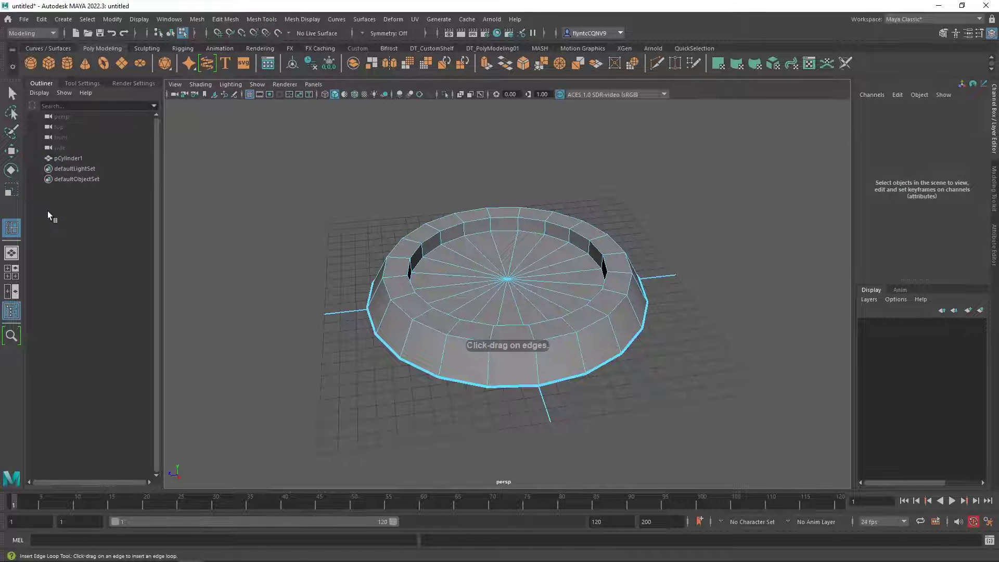
click(15, 229)
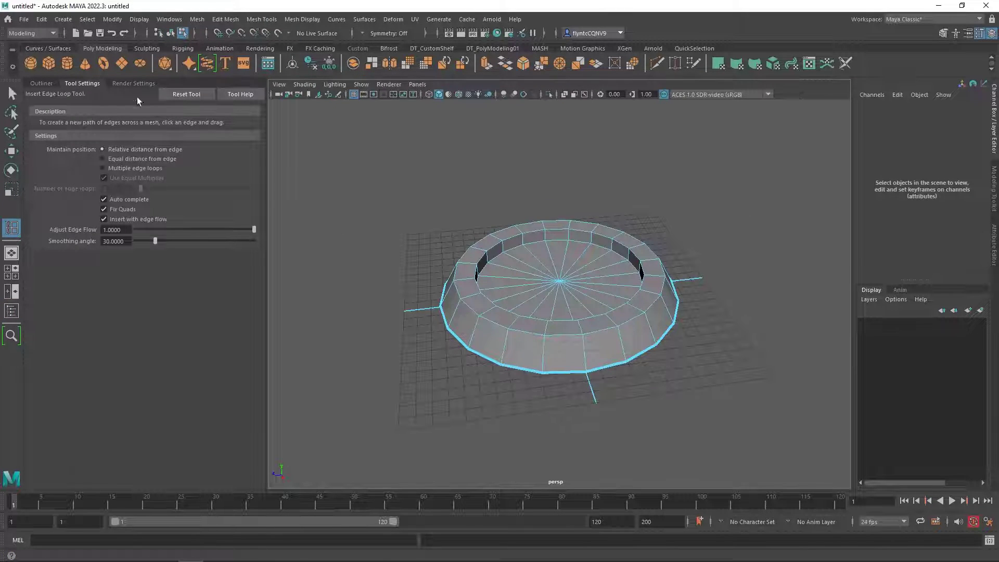
click(104, 219)
alt+drag(501, 384, 494, 366)
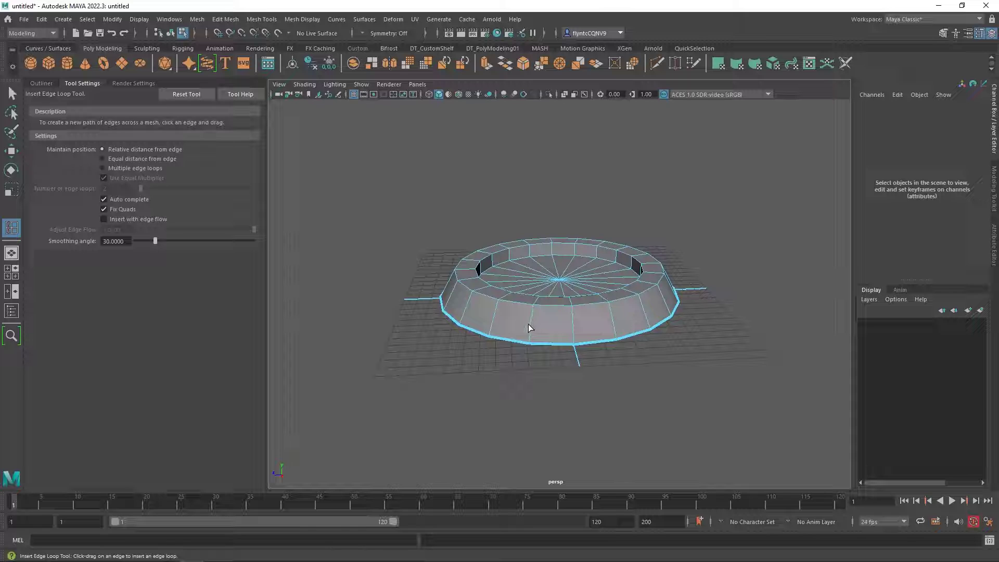
click(529, 324)
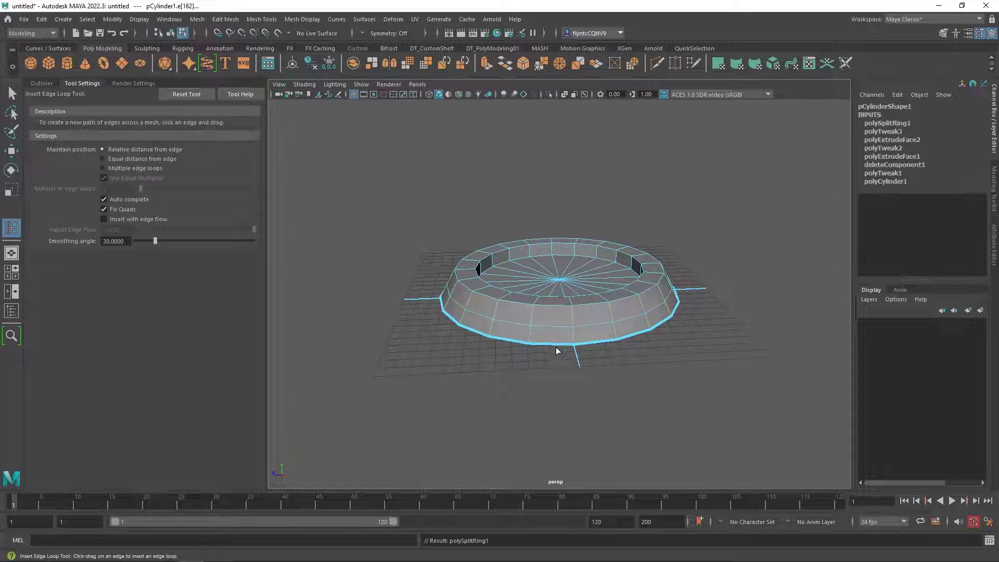
alt+drag(555, 347, 546, 350)
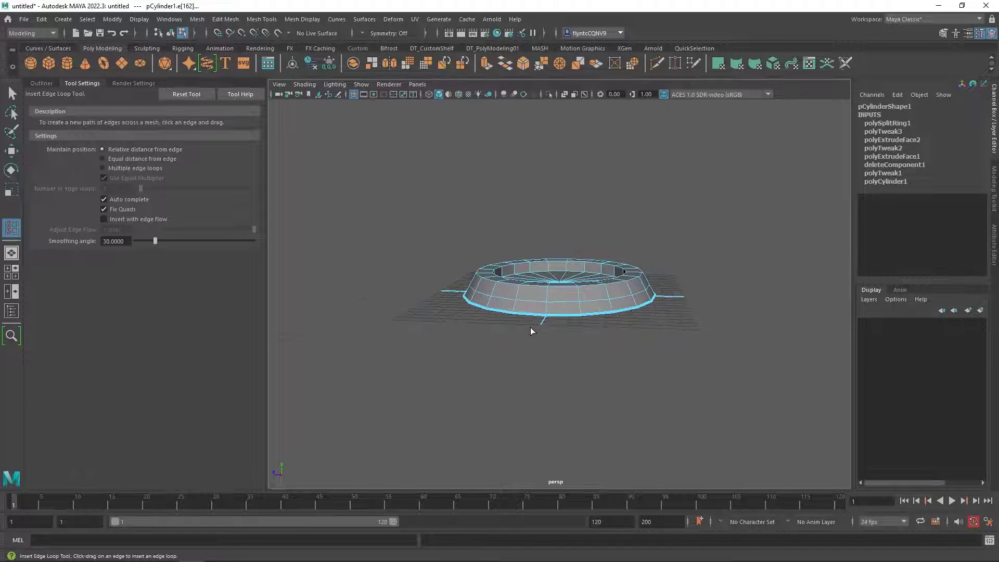
- Scale the middle edge loop of the outer wall slightly outward, uniformly along both horizontal axes, so the wall bulges
scroll(530, 327, up, 2)
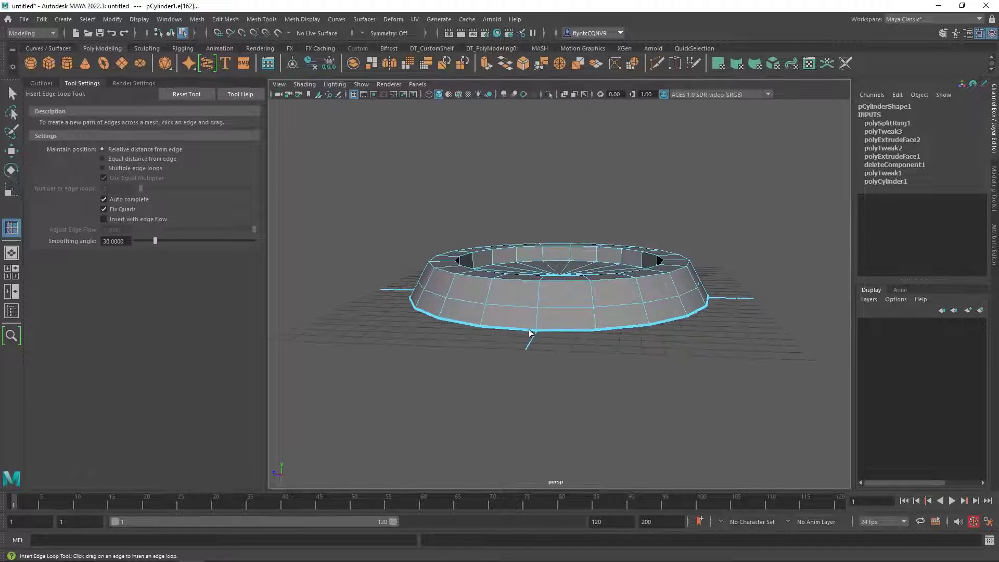
click(12, 189)
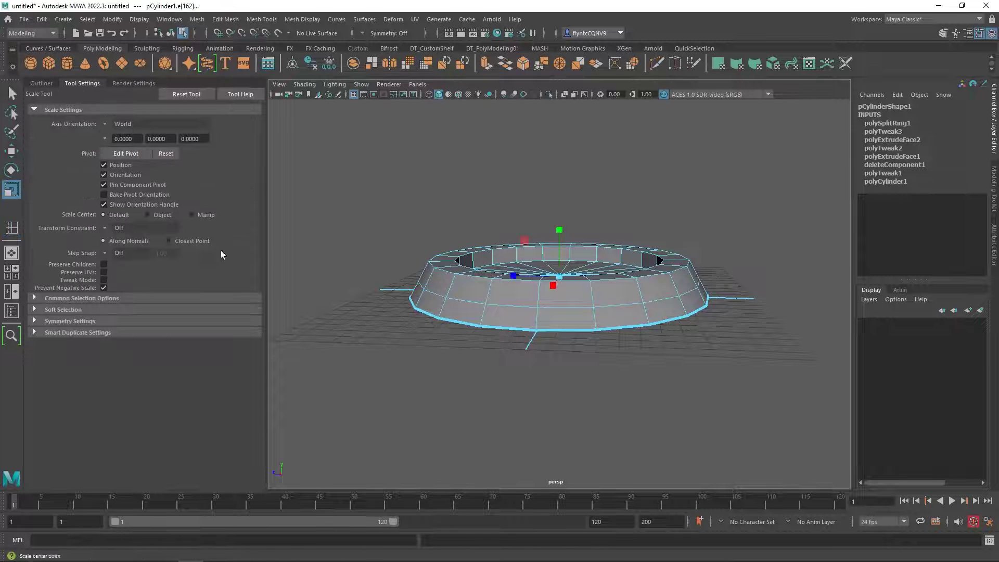
click(556, 322)
alt+drag(556, 323, 522, 301)
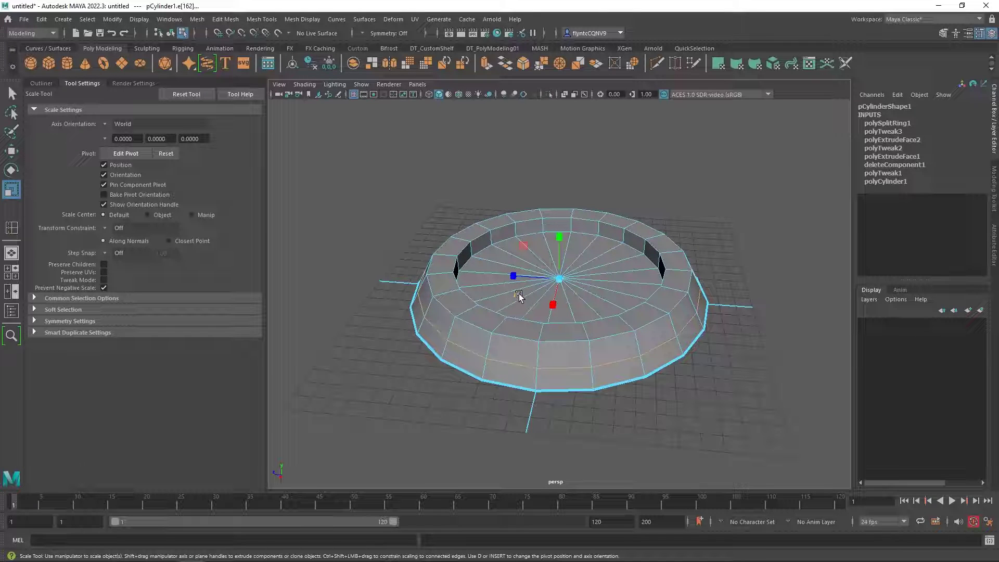
middle_drag(518, 295, 518, 295)
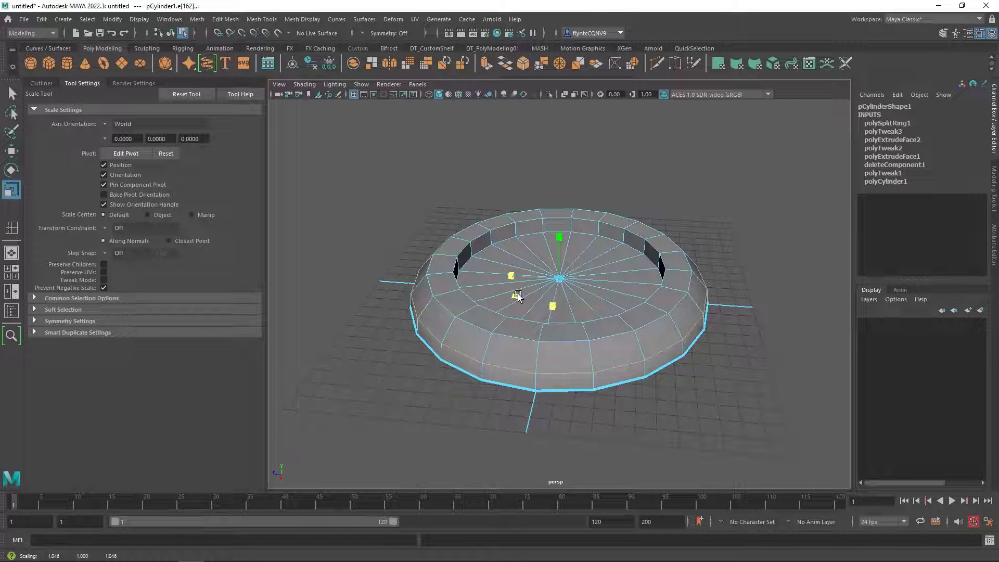
alt+drag(591, 372, 585, 348)
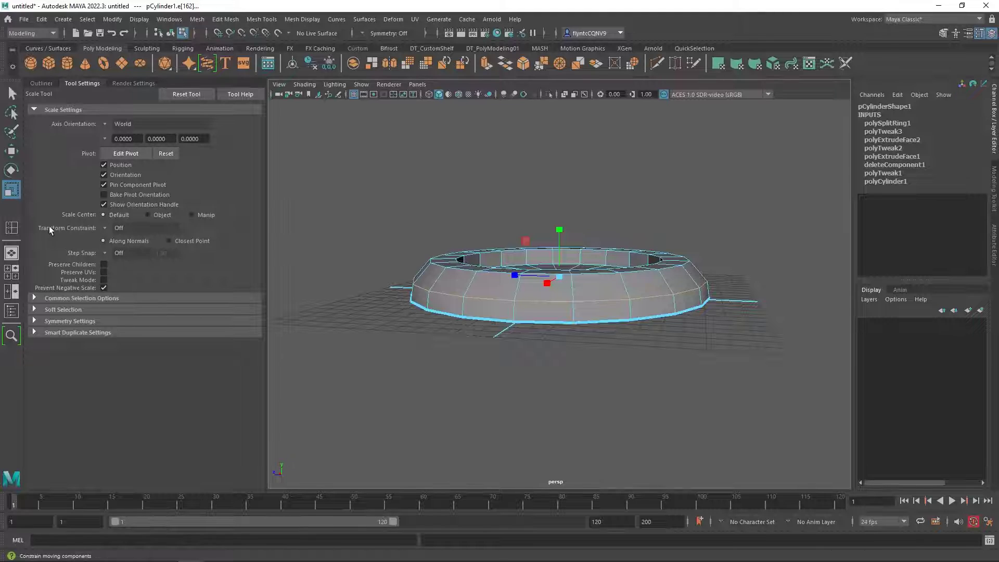
- Insert three more horizontal edge loops around the outer wall with Insert with edge flow turned on to round its profile
click(11, 232)
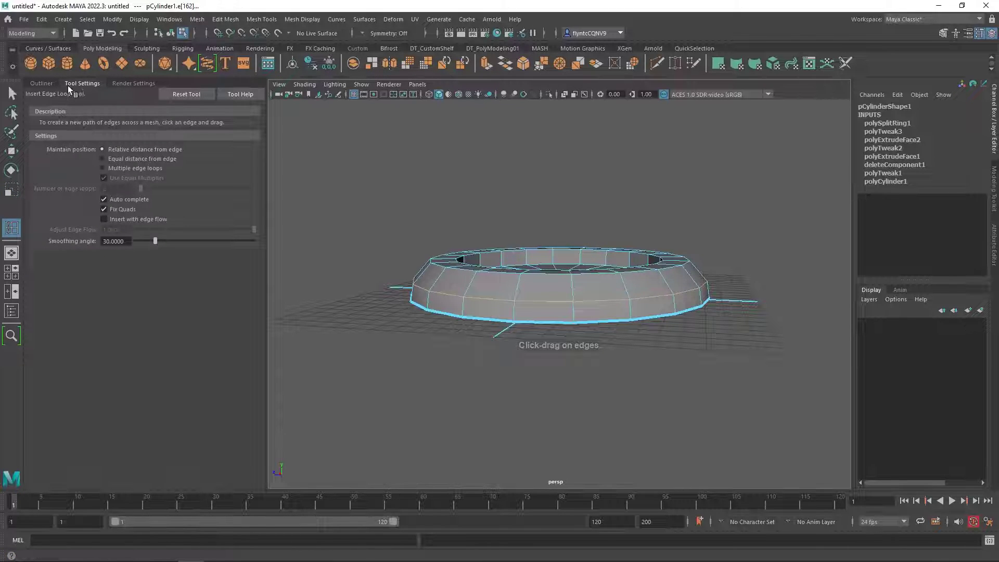
click(104, 219)
alt+drag(411, 319, 445, 316)
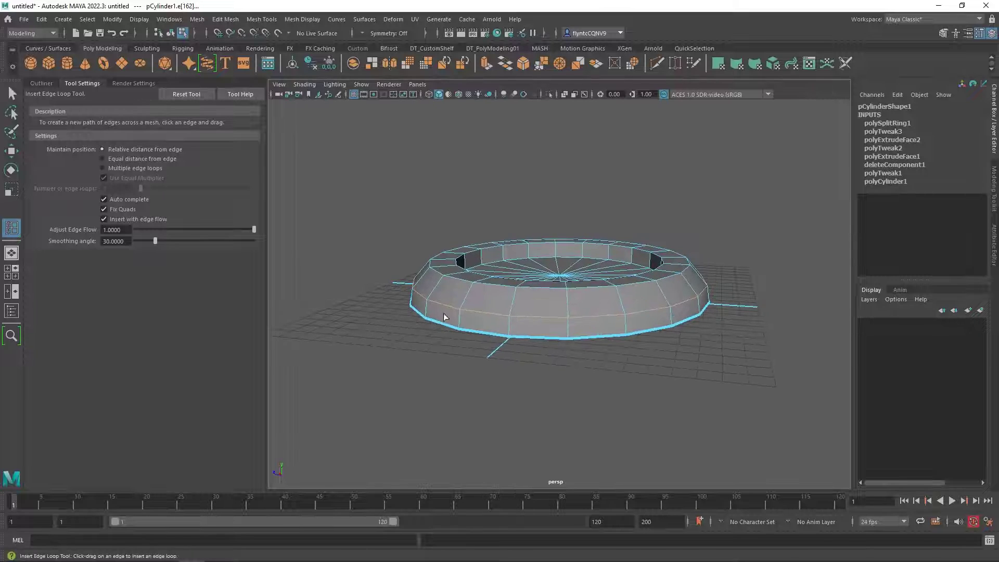
click(468, 295)
alt+drag(468, 295, 517, 331)
click(475, 316)
click(470, 300)
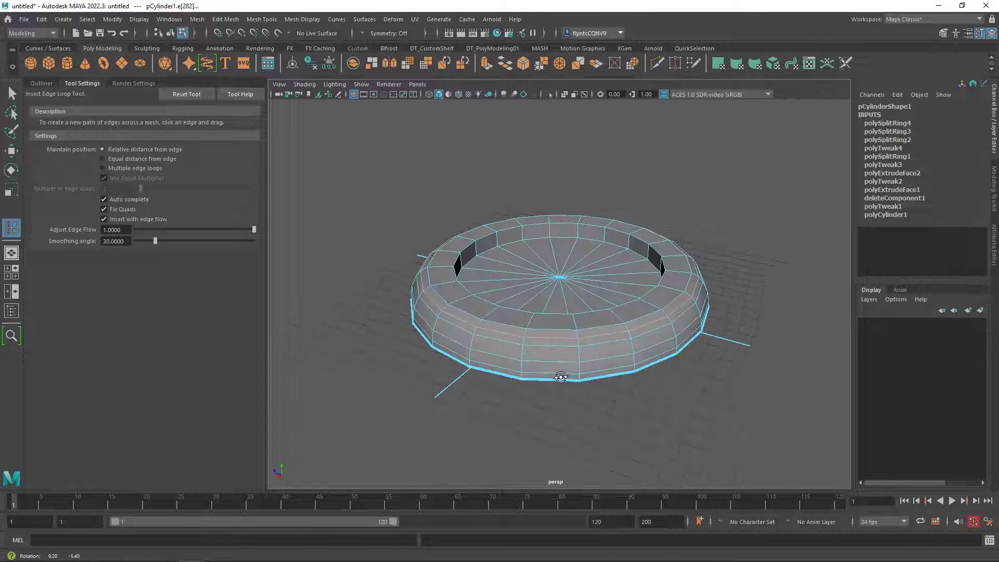
- Insert an edge loop around the flat top rim with Insert with edge flow turned off and raise it slightly
scroll(461, 313, up, 3)
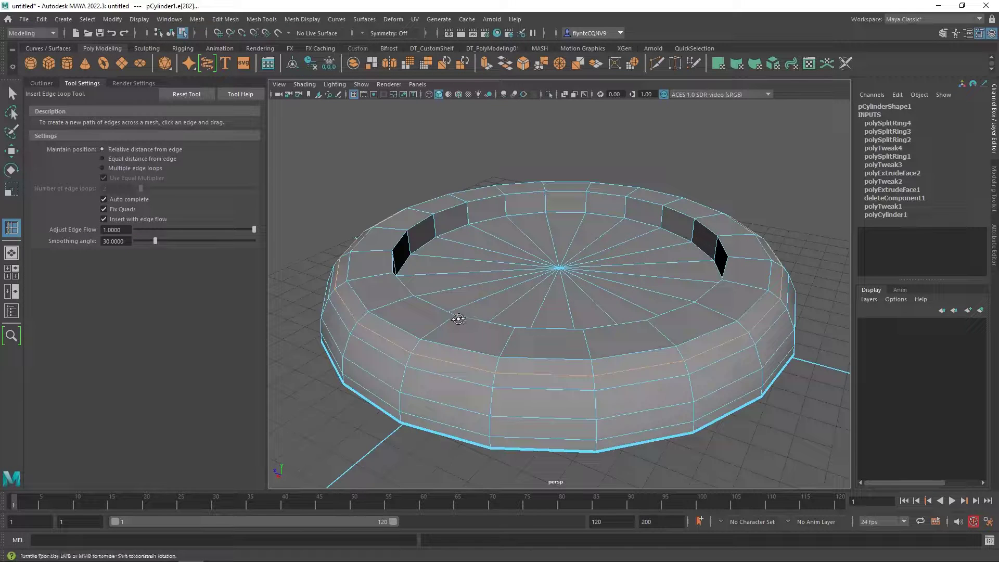
mouse_move(461, 314)
alt+mouse_down()
mouse_move(460, 304)
mouse_move(456, 319)
alt+mouse_up()
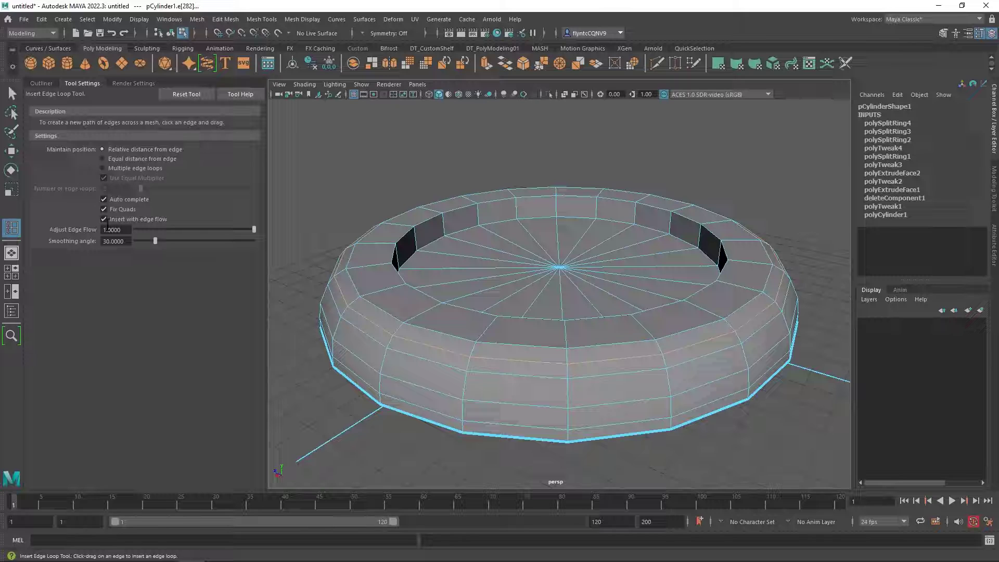
click(105, 219)
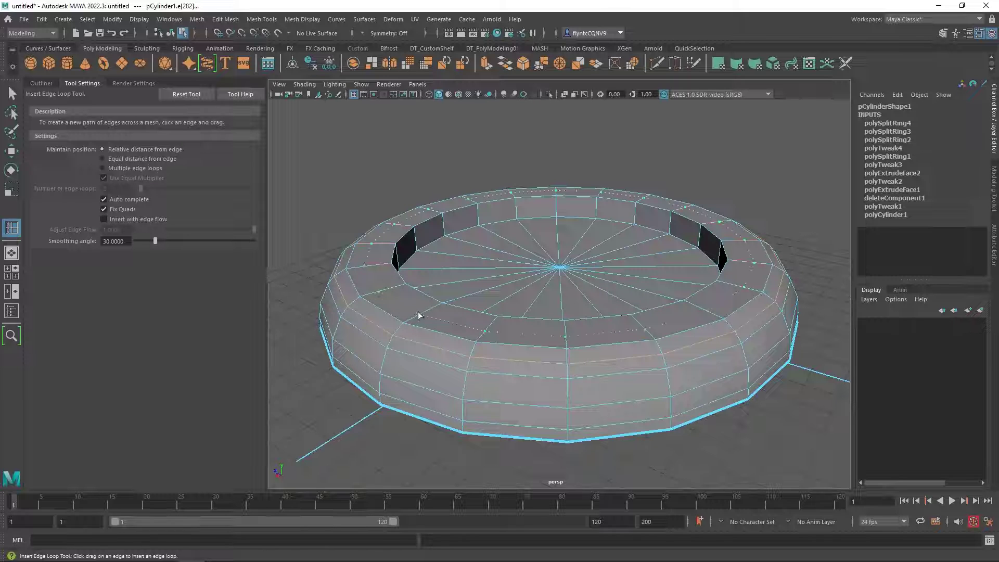
click(420, 310)
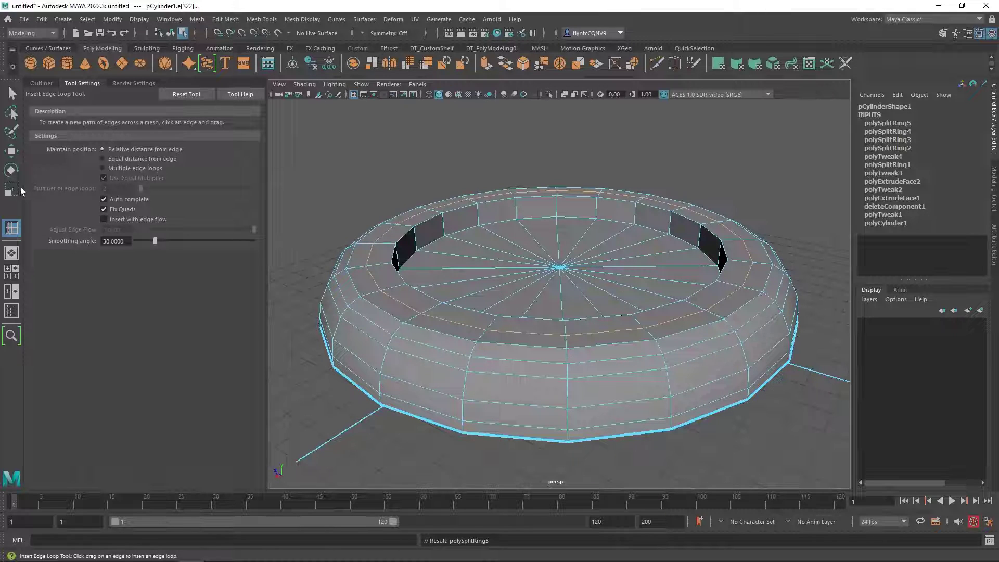
click(11, 151)
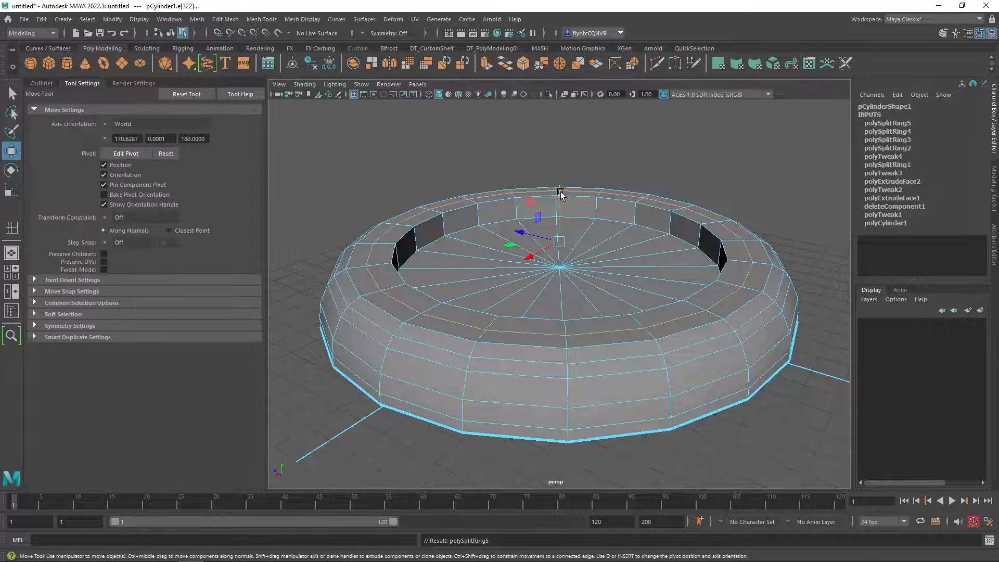
drag(561, 194, 634, 255)
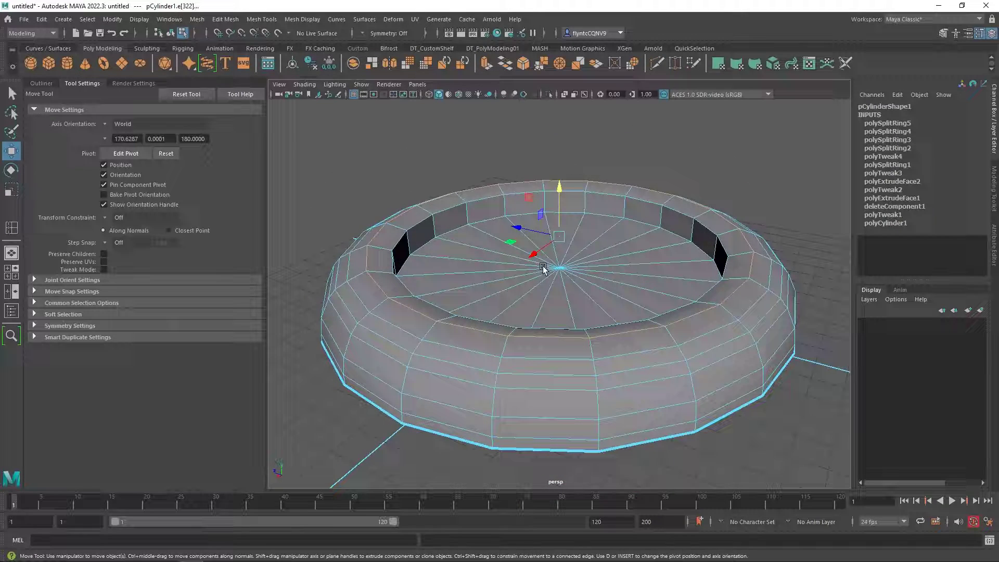
- Select the upper inner edge loop of the recess and scale it outward horizontally so the recess wall slopes
double_click(421, 222)
alt+drag(509, 273, 511, 284)
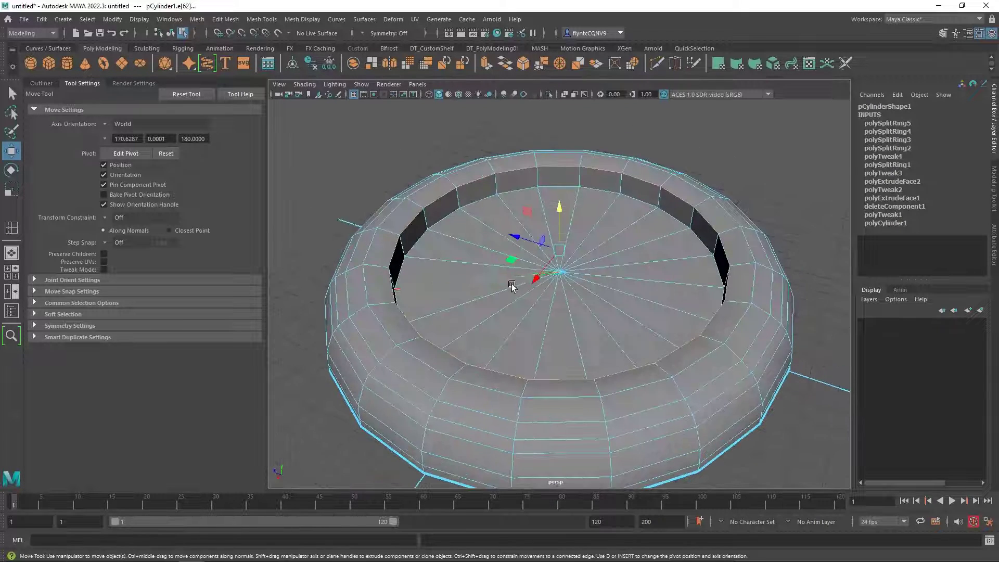
click(12, 189)
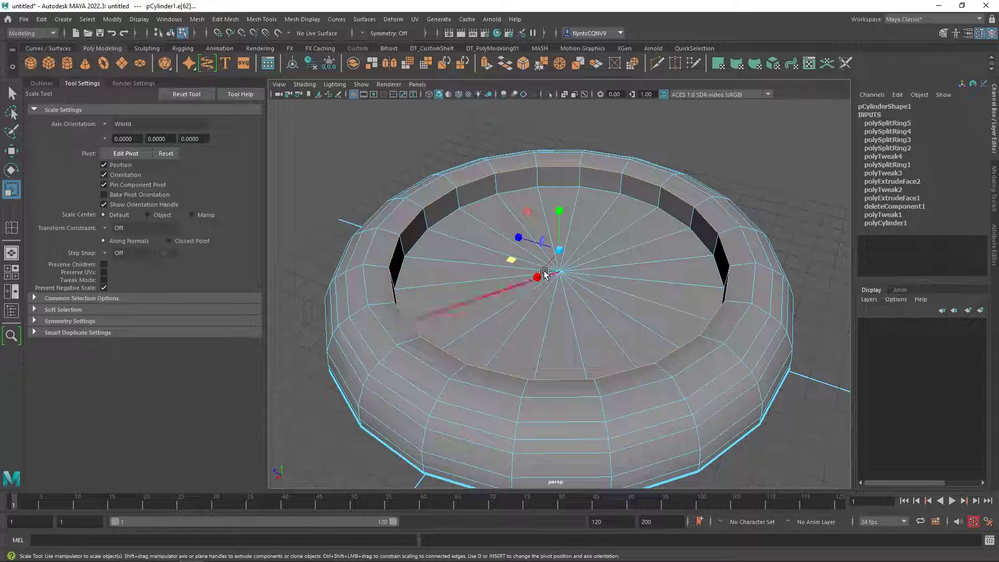
drag(513, 262, 510, 262)
alt+drag(587, 312, 580, 306)
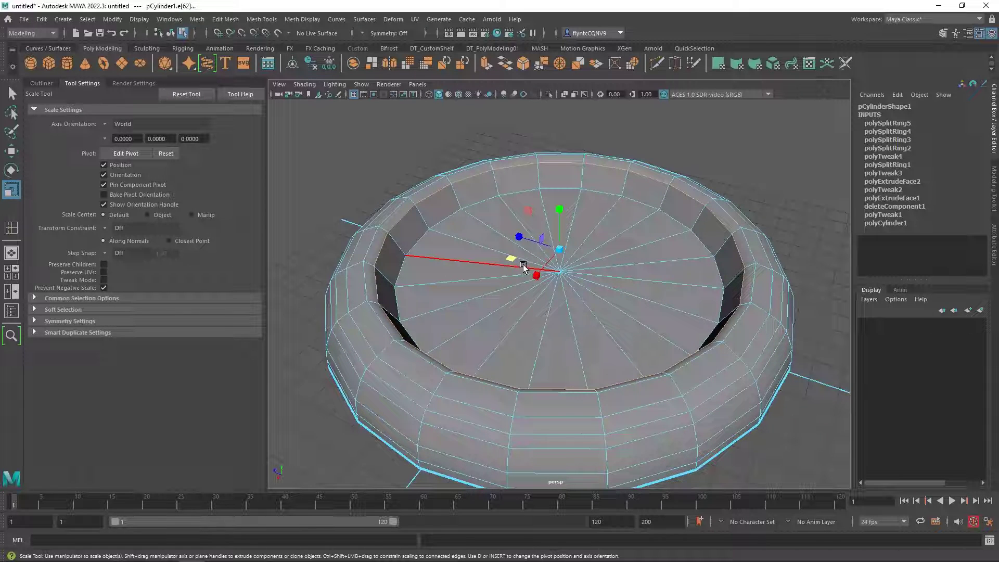
key(ctrl+c)
key(ctrl+z)
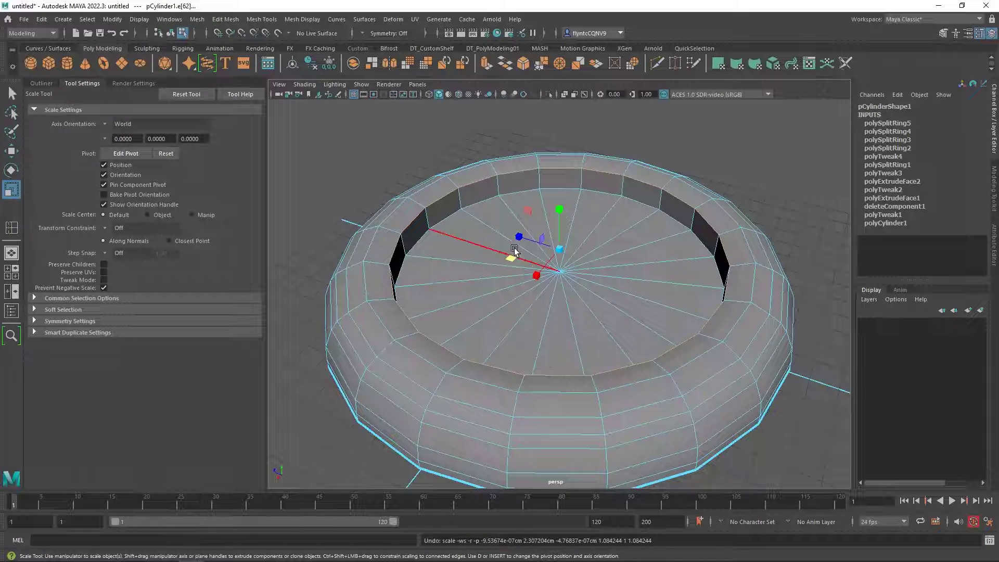
drag(511, 259, 507, 260)
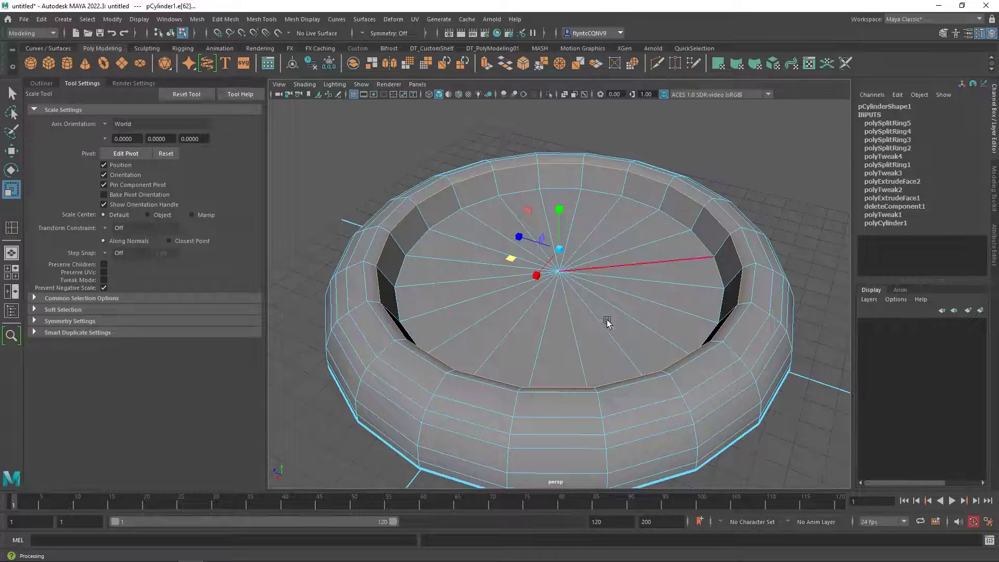
- Compare the base's unsmoothed, cage-plus-smooth and fully smoothed previews from several angles, ending in cage-plus-smooth display
alt+drag(607, 323, 579, 292)
alt+middle_drag(579, 292, 631, 310)
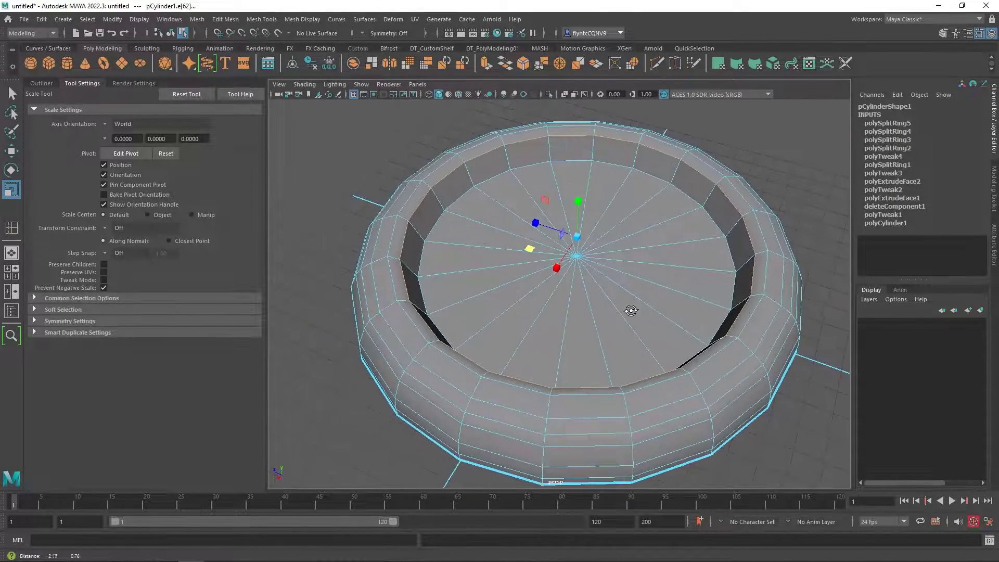
alt+drag(631, 310, 629, 307)
alt+middle_drag(630, 307, 610, 306)
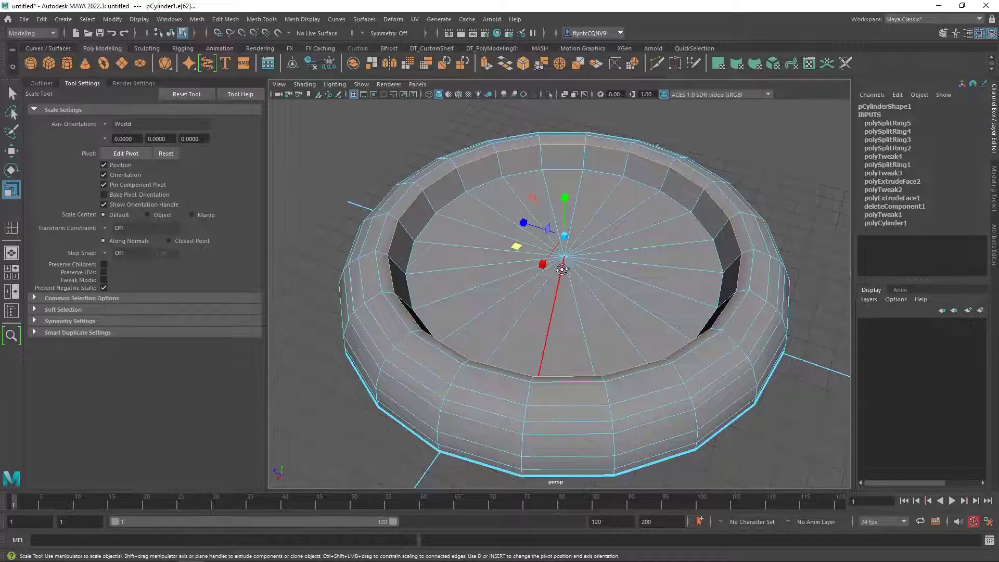
key(2)
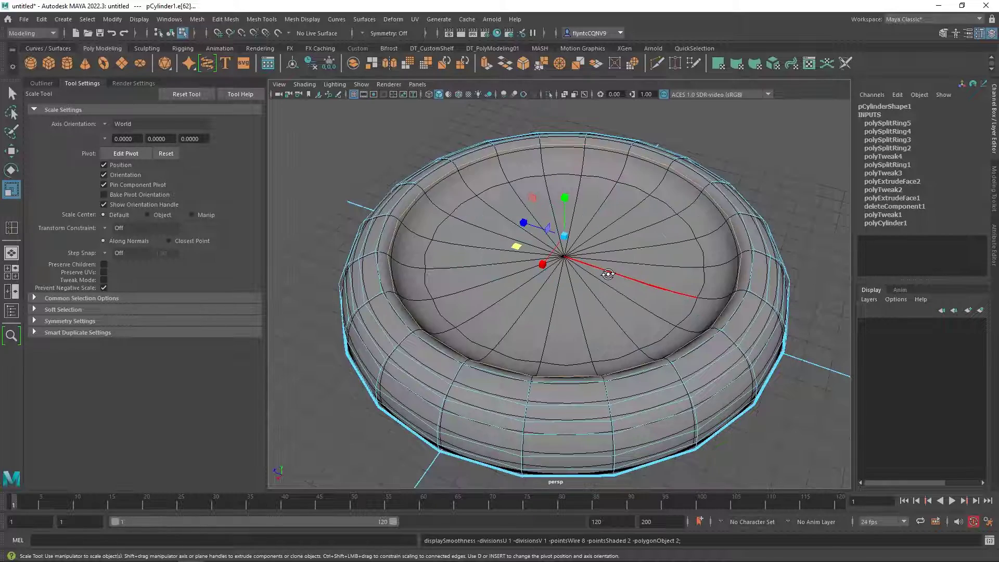
alt+drag(620, 287, 685, 276)
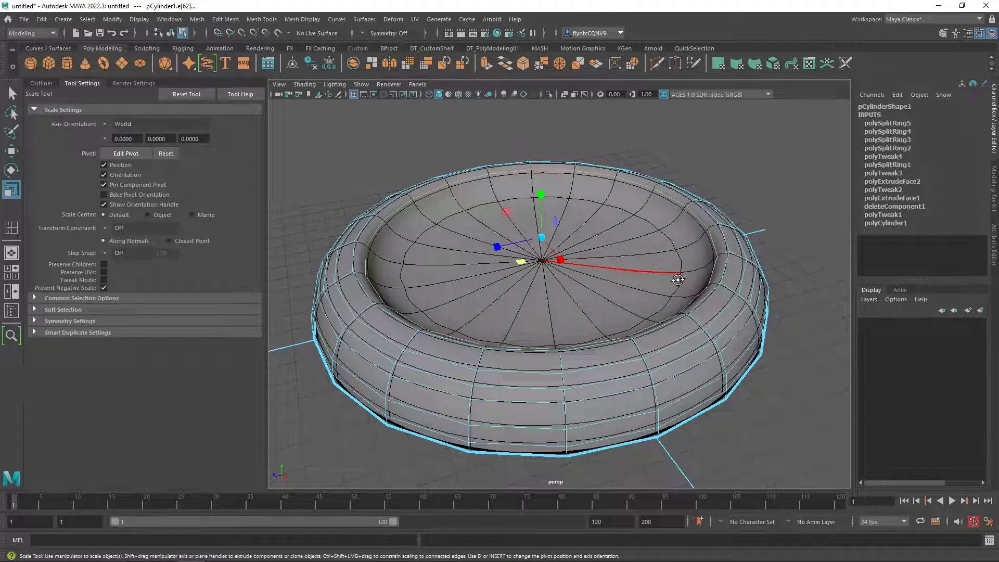
key(3)
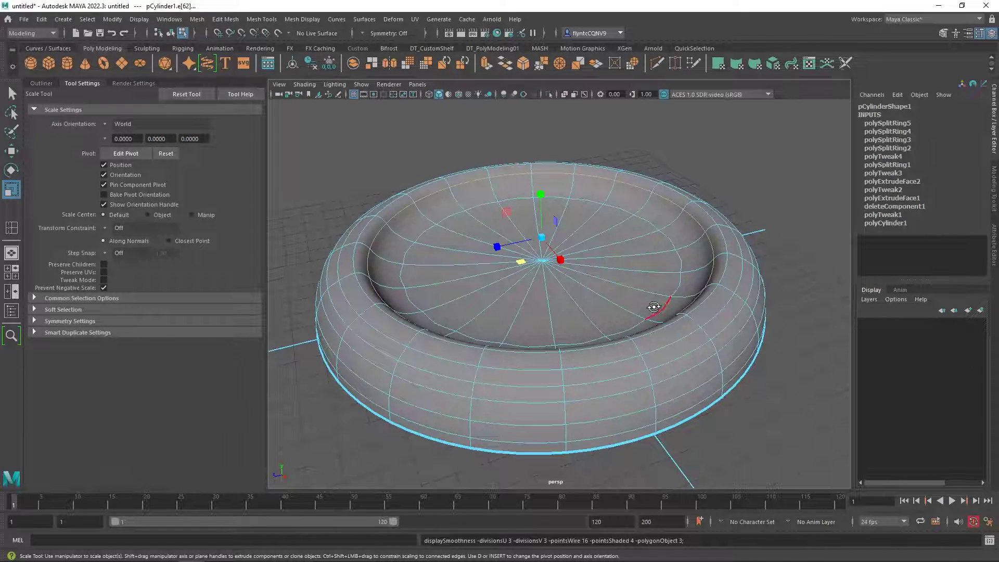
alt+drag(646, 310, 568, 246)
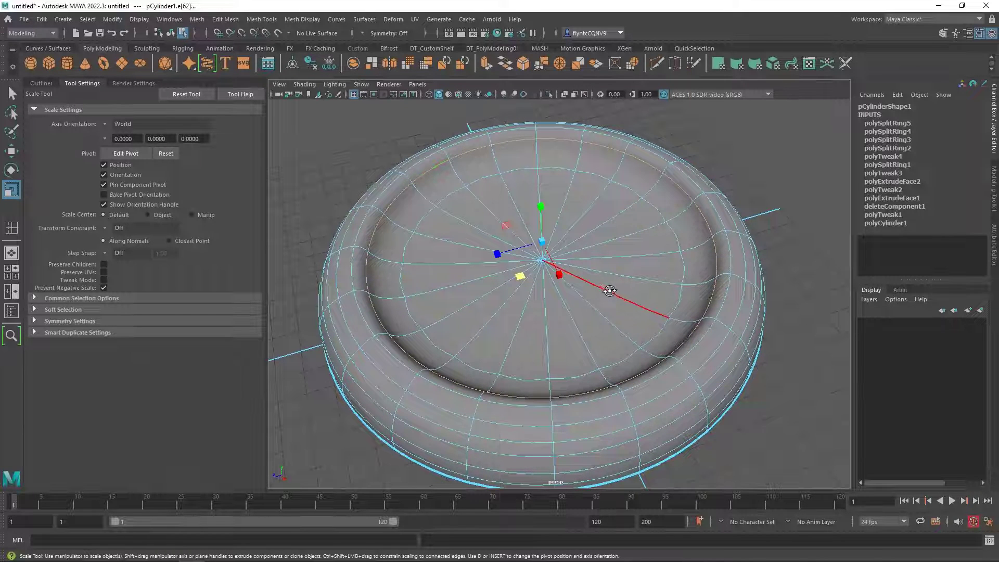
key(2)
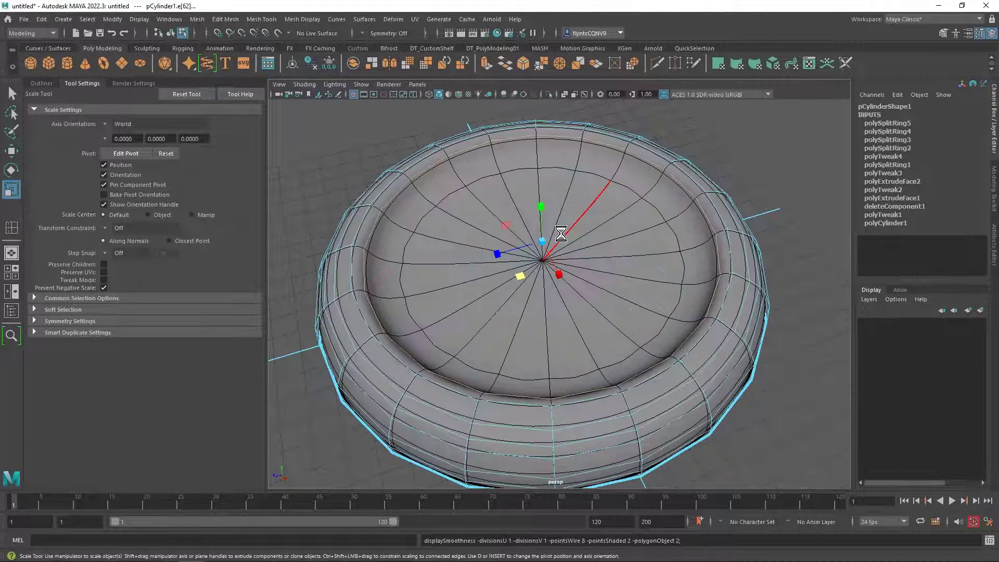
key(3)
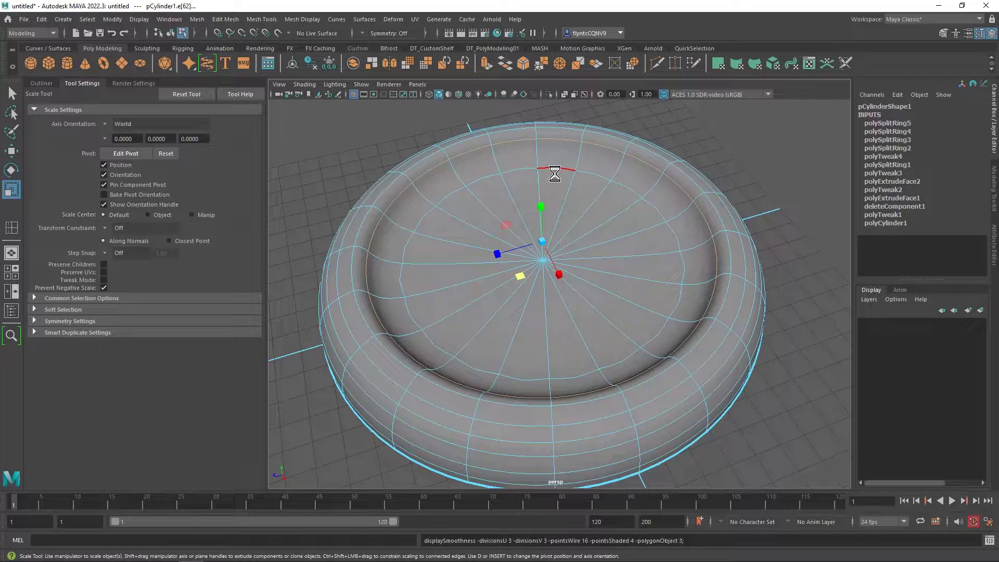
key(1)
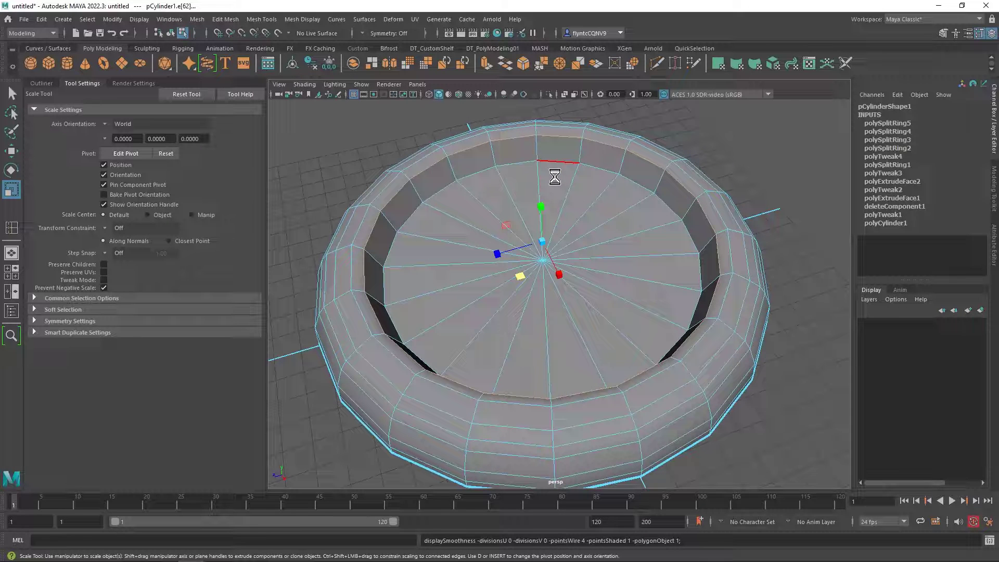
key(2)
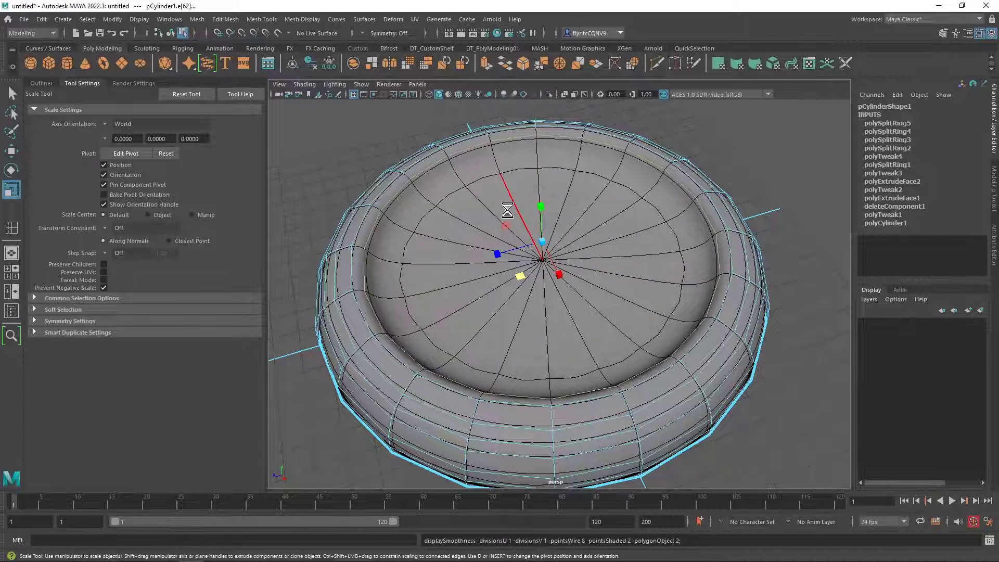
alt+drag(507, 209, 508, 192)
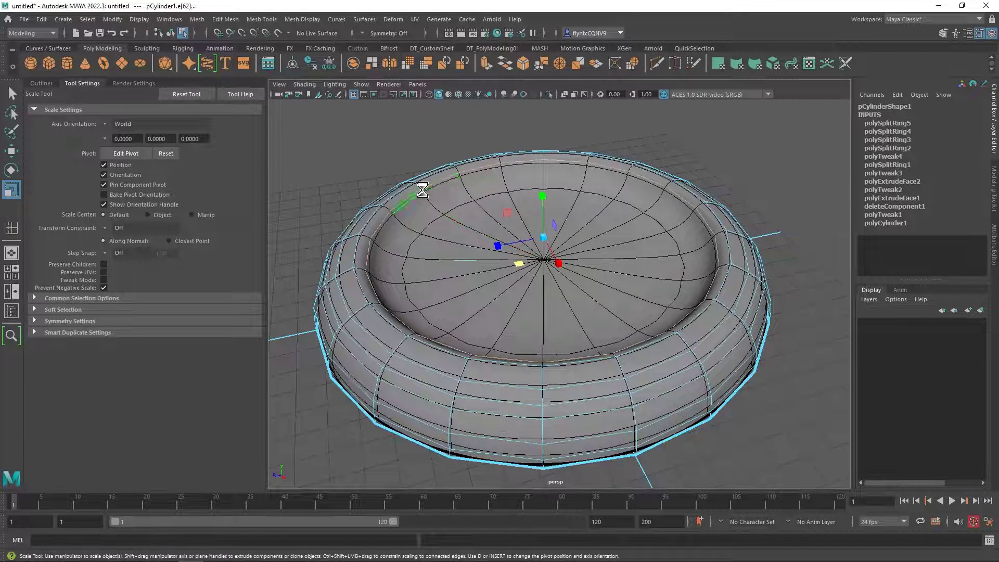
key(1)
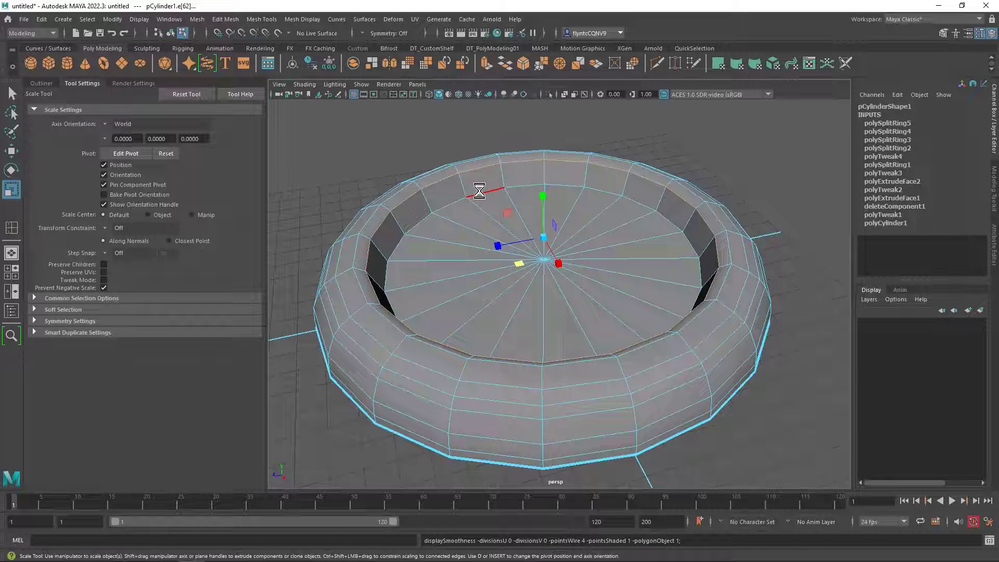
key(2)
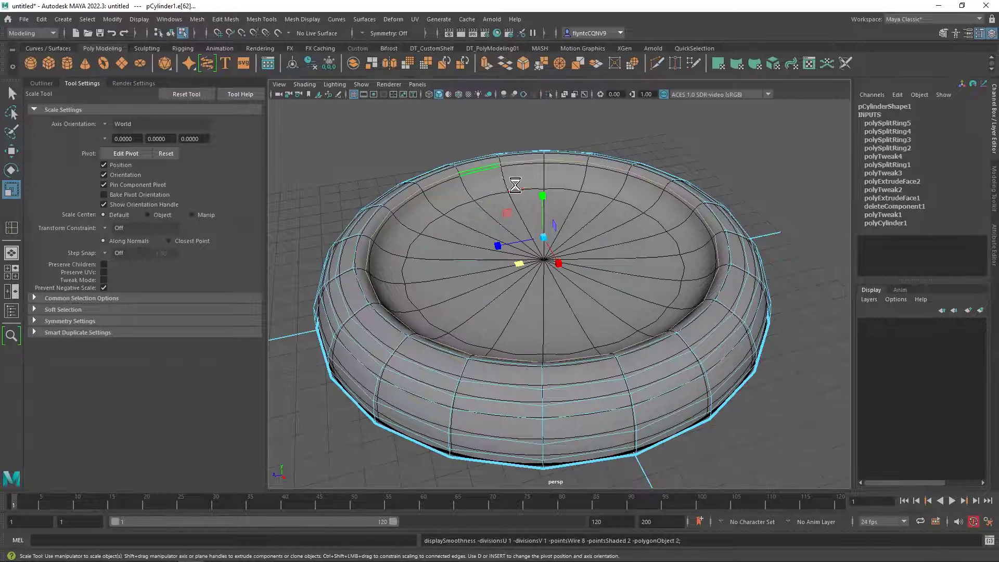
alt+drag(516, 196, 506, 167)
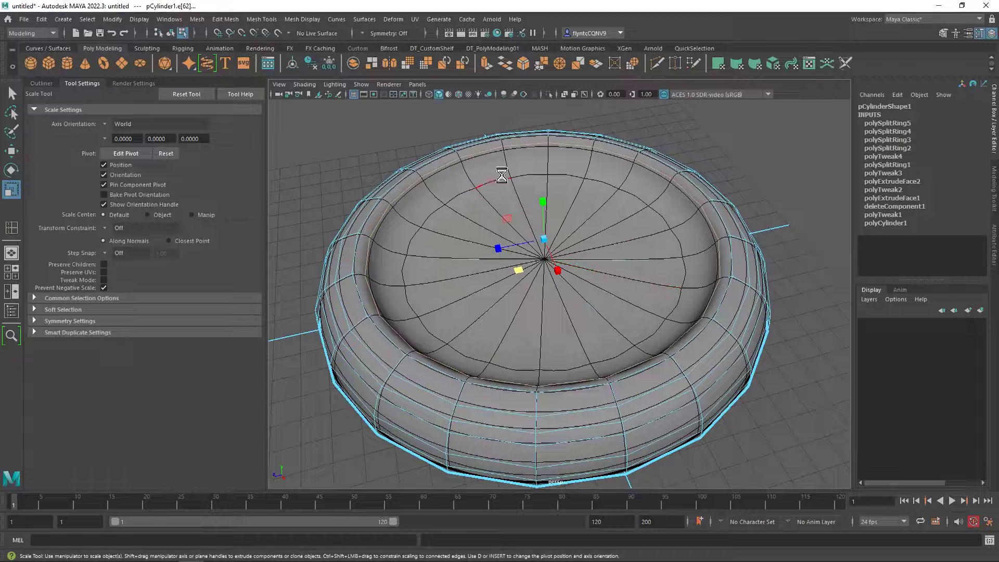
- Insert an edge loop around the recess wall close to its floor with Multi-Cut to sharpen the floor's corner
click(657, 65)
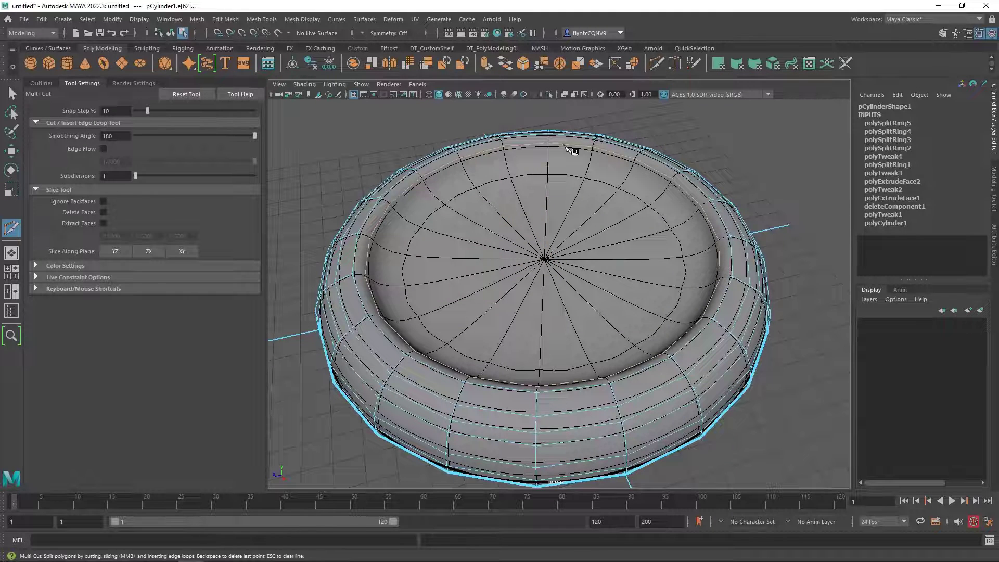
click(507, 171)
key(Escape)
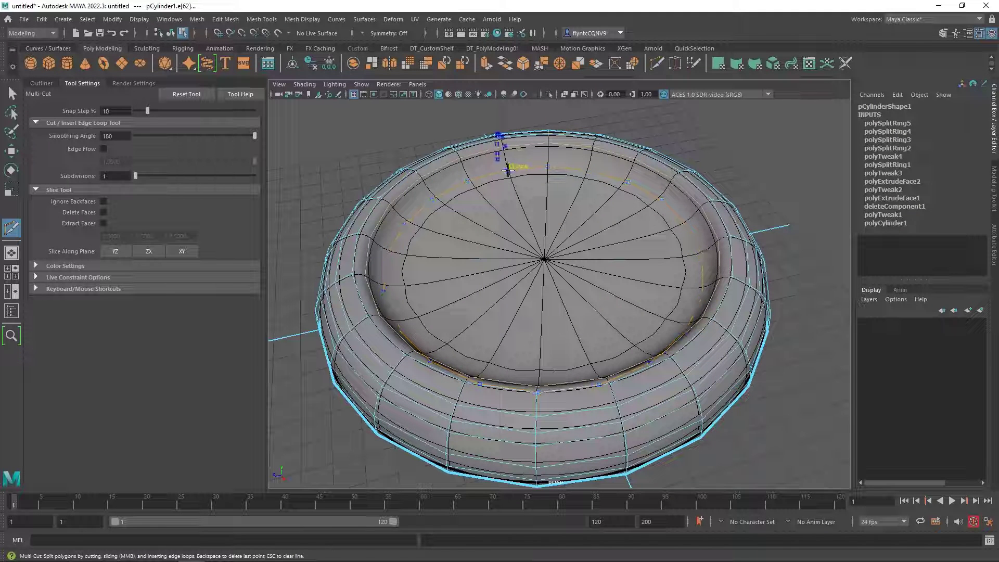
click(507, 168)
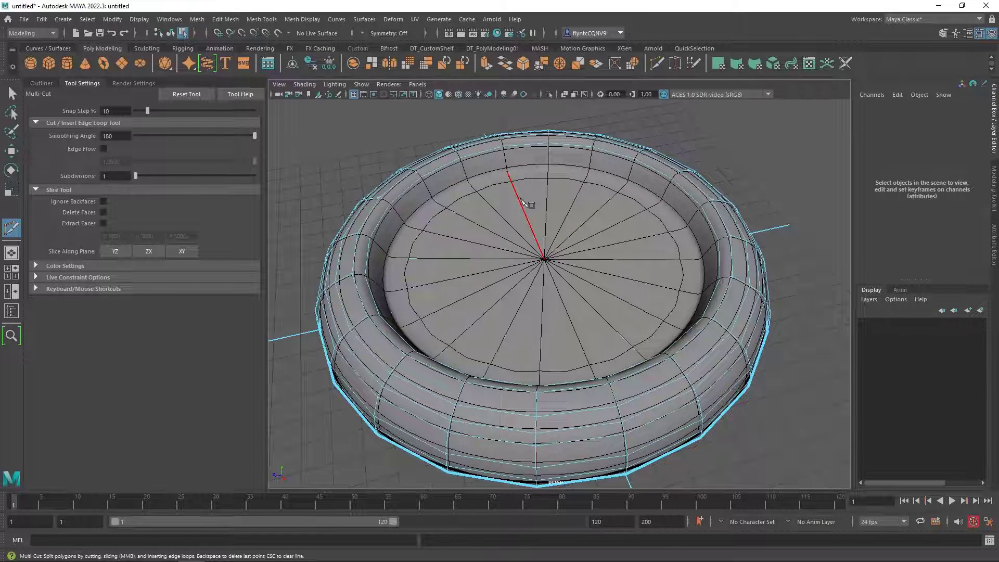
alt+drag(523, 201, 542, 189)
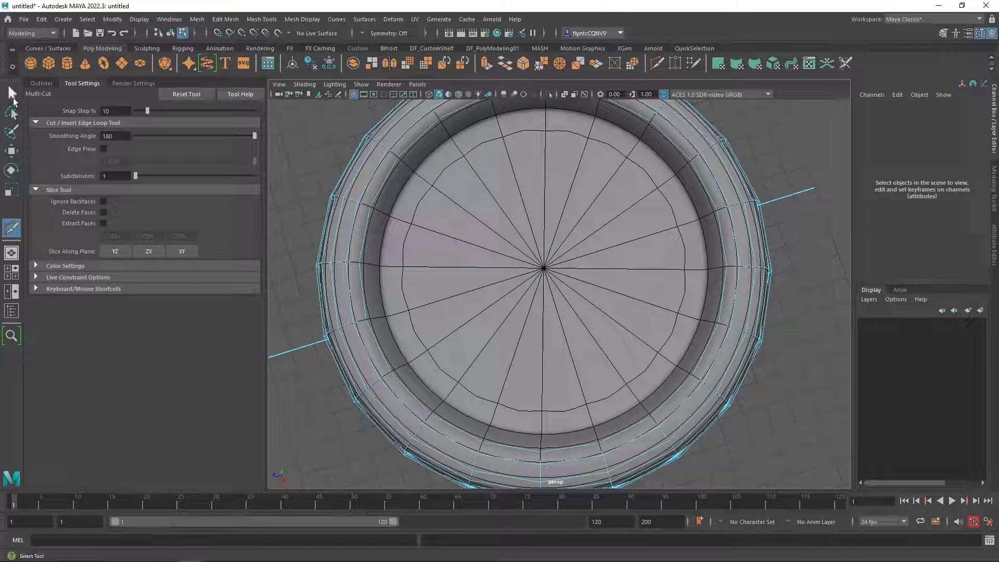
- Compare the recess in unsmoothed, cage-plus-smooth and fully smoothed previews from several angles, ending in fully smoothed display
click(12, 96)
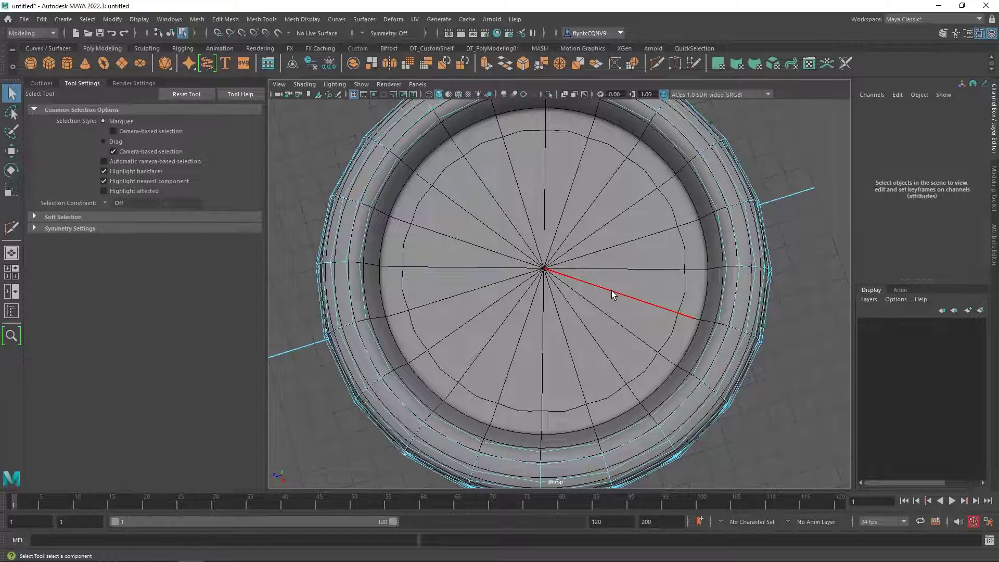
alt+drag(611, 291, 619, 268)
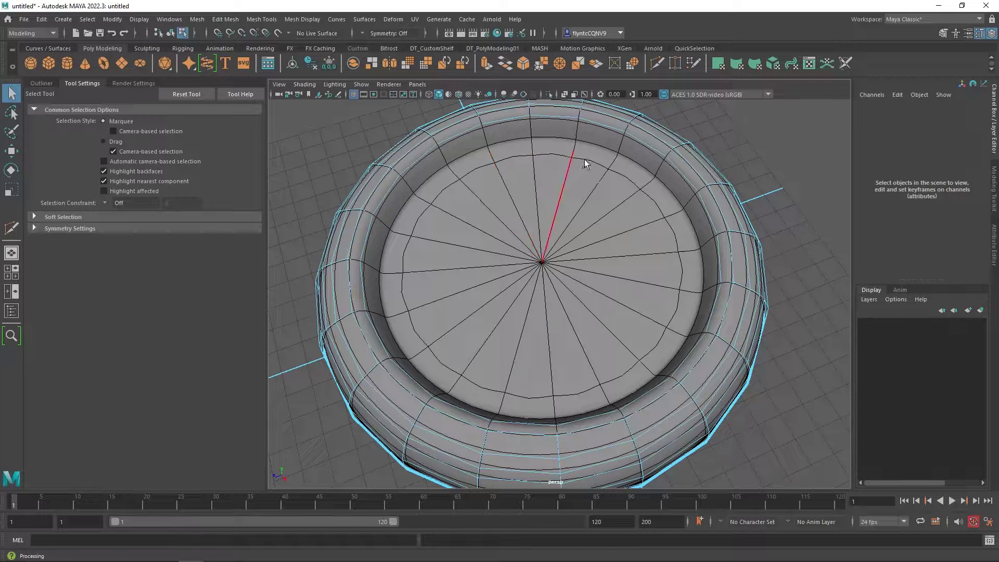
click(626, 181)
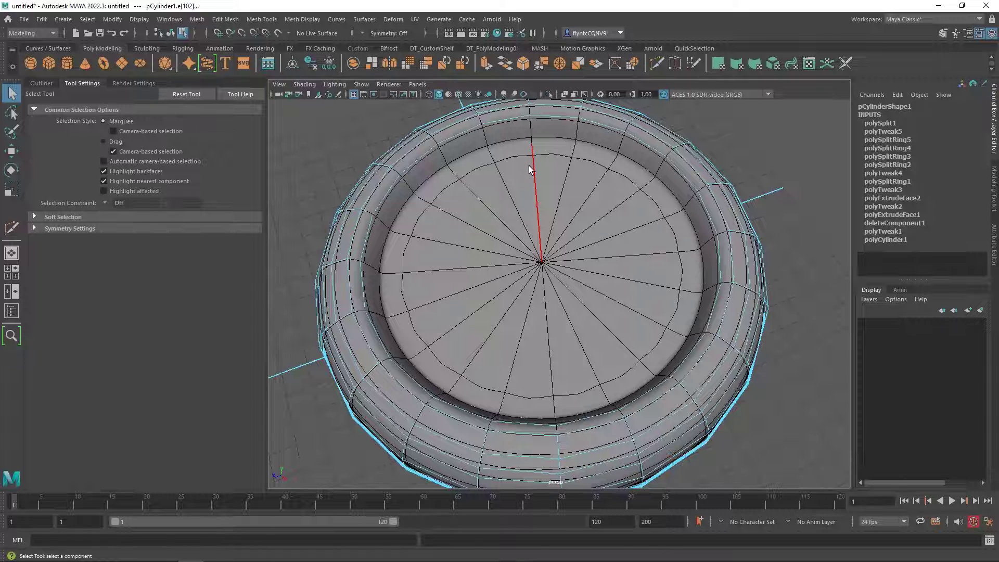
key(1)
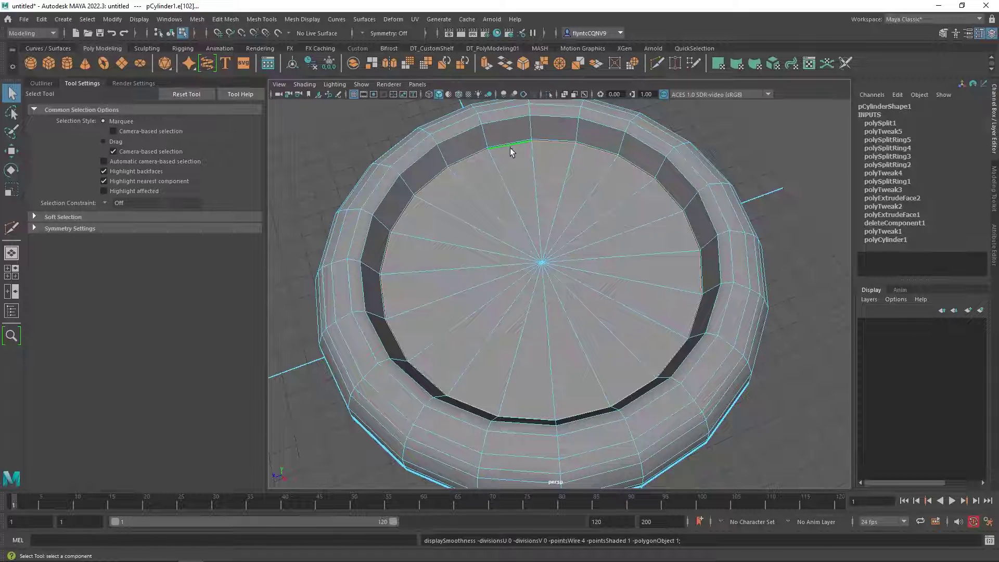
key(2)
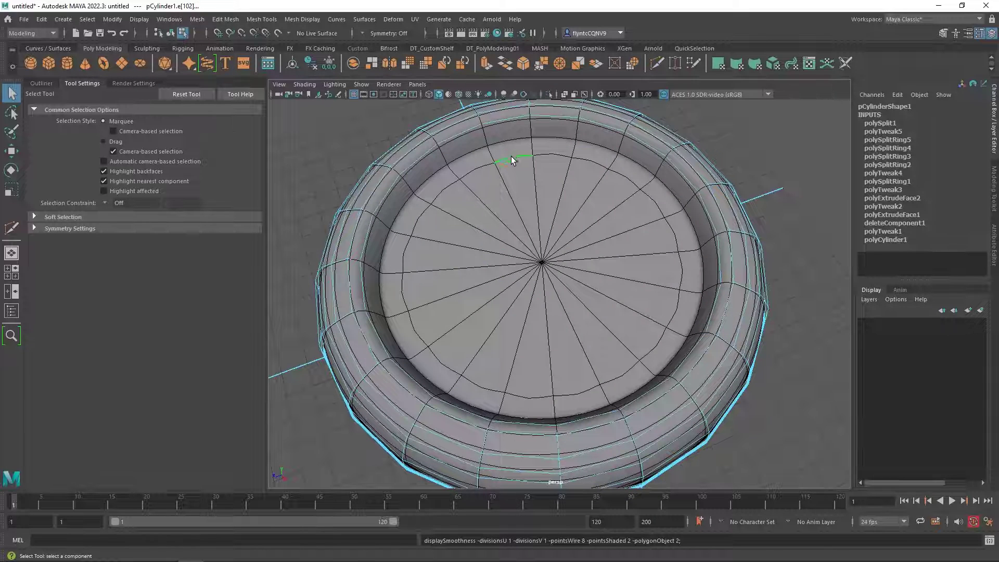
key(1)
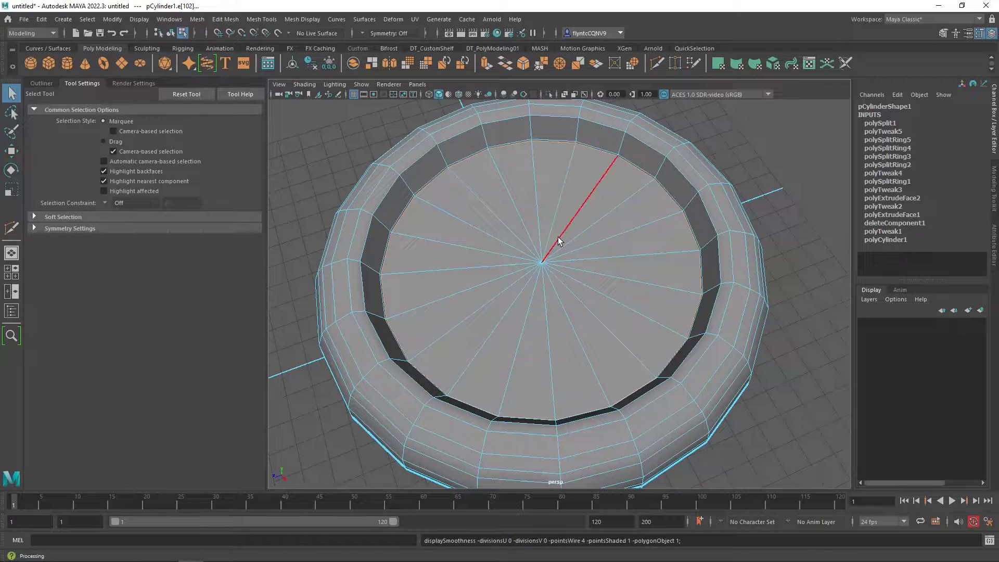
alt+drag(557, 233, 558, 239)
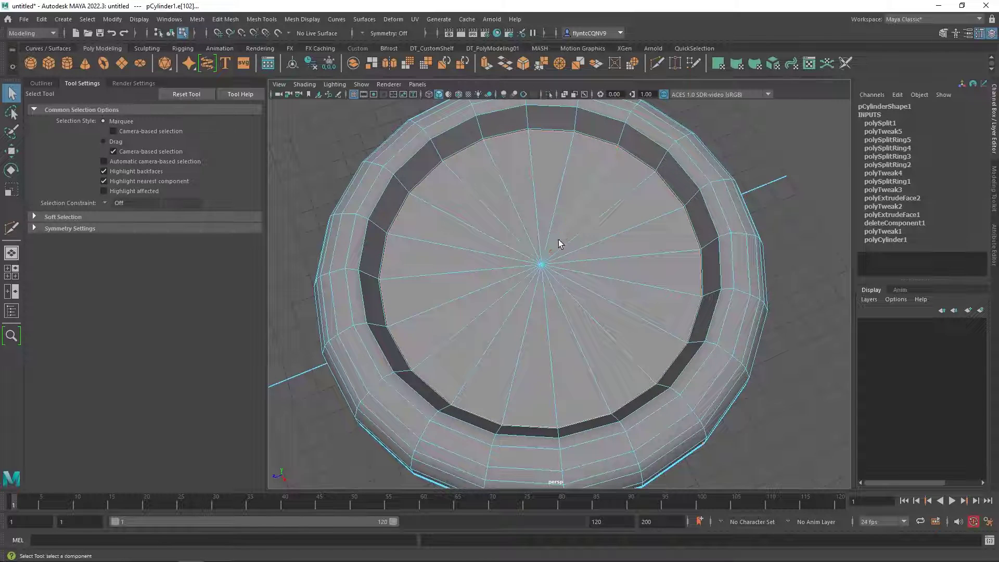
scroll(559, 245, down, 1)
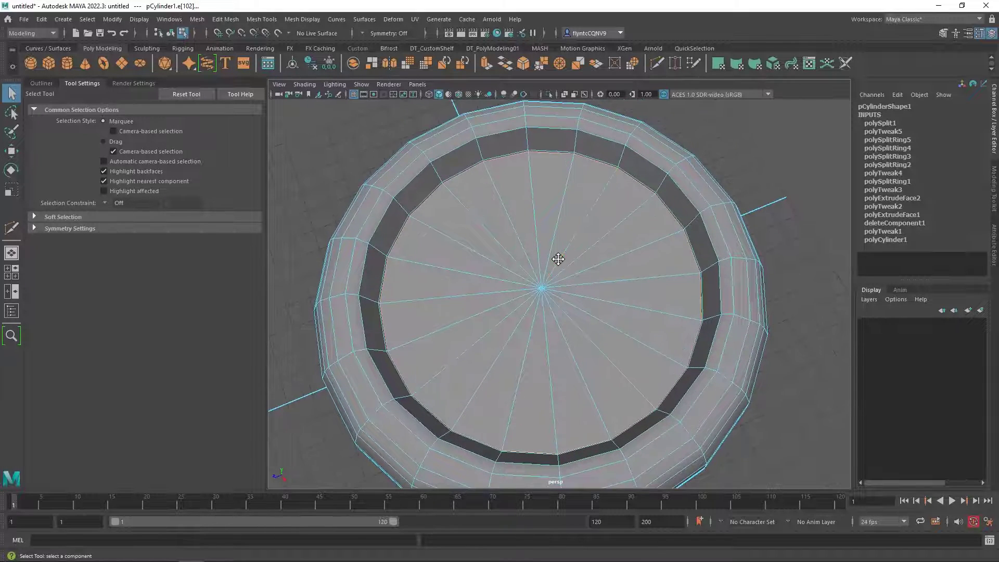
scroll(558, 255, up, 3)
scroll(558, 258, down, 4)
alt+drag(558, 258, 544, 256)
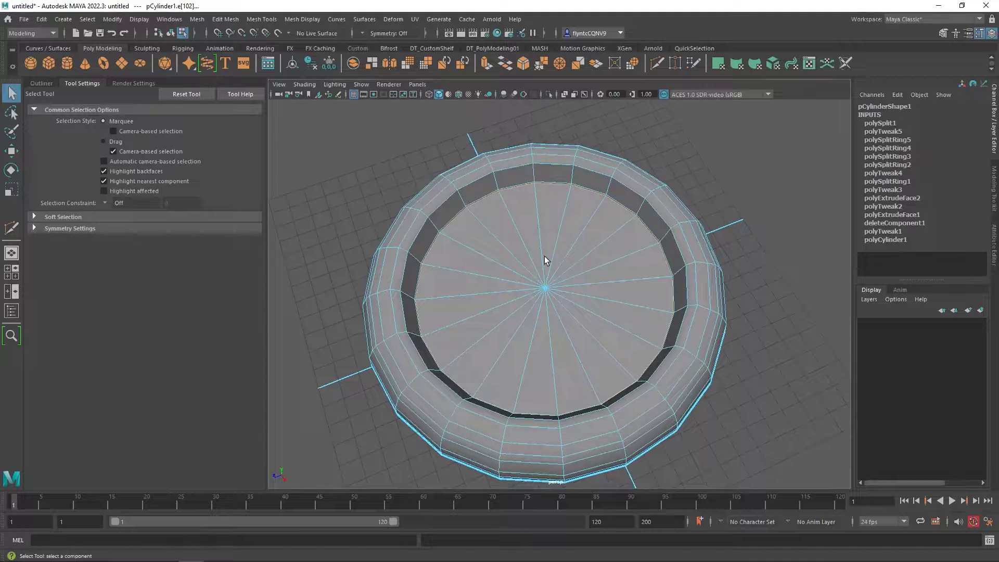
key(2)
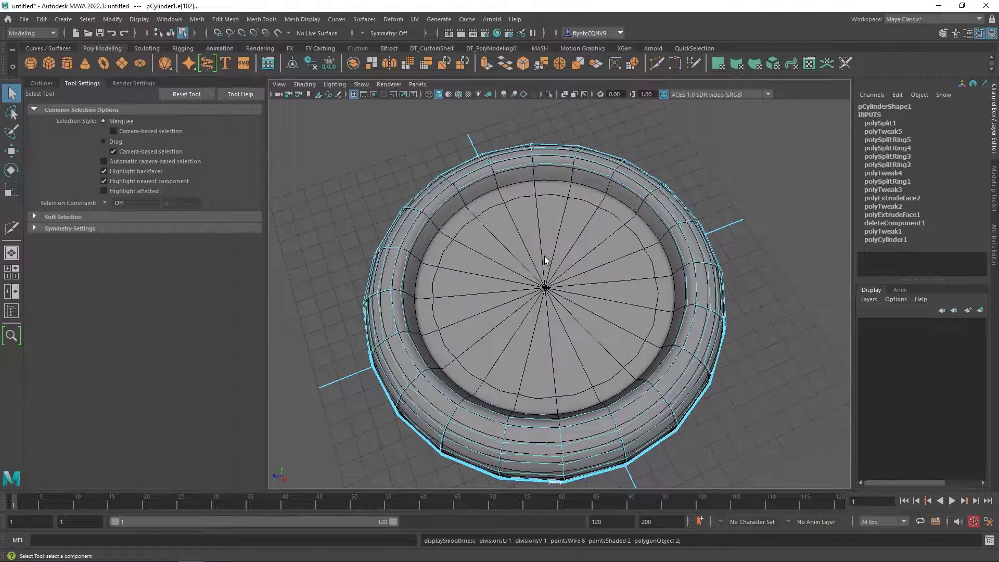
key(3)
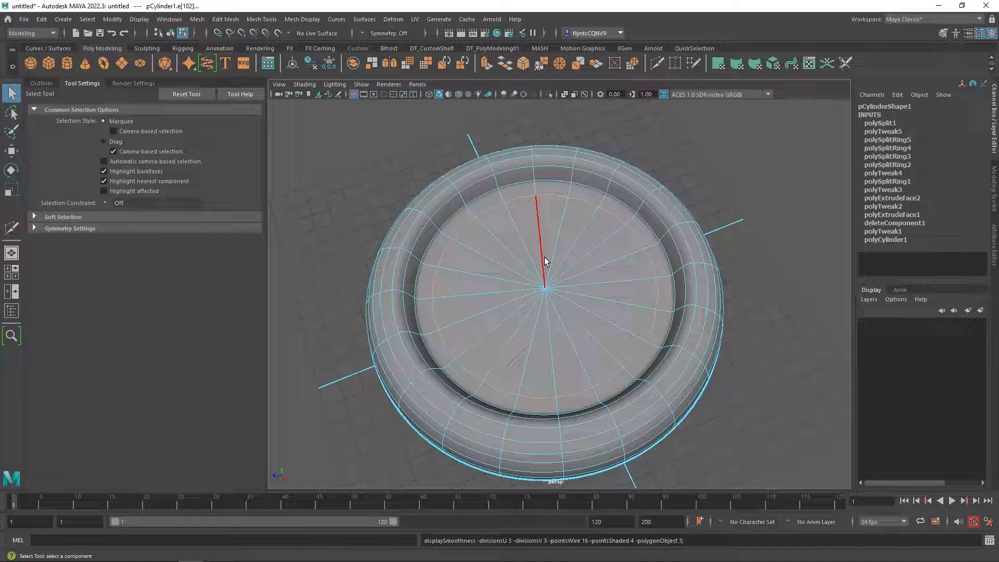
alt+drag(545, 261, 512, 311)
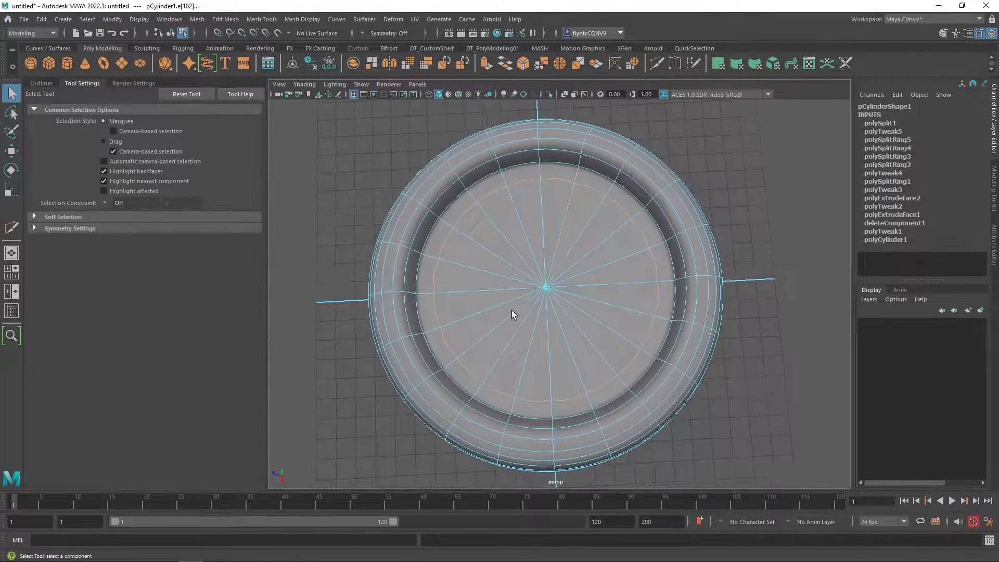
- Create a polygon plane at the centre of the base and raise it above the recess floor to about 1.966 in Y
click(122, 64)
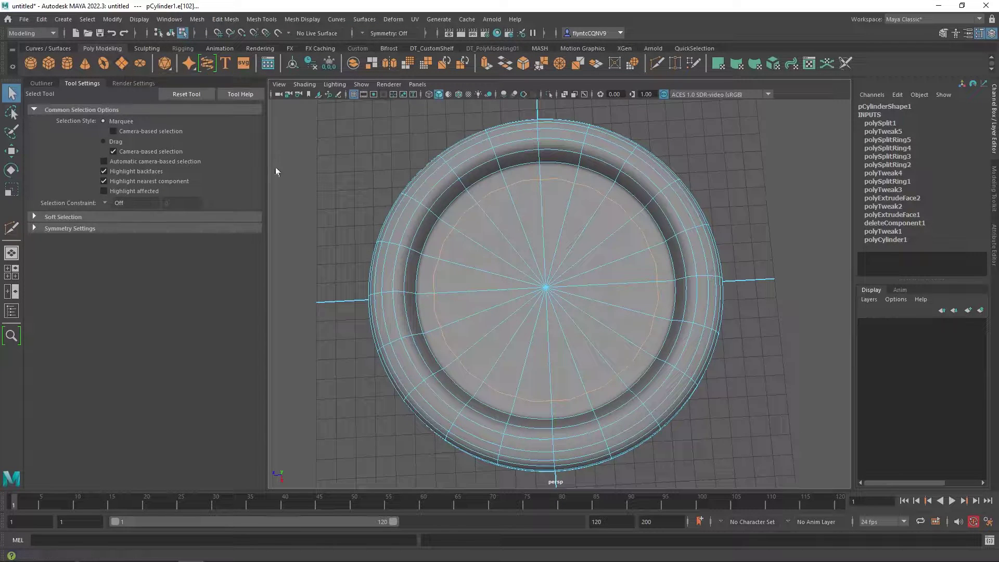
click(560, 340)
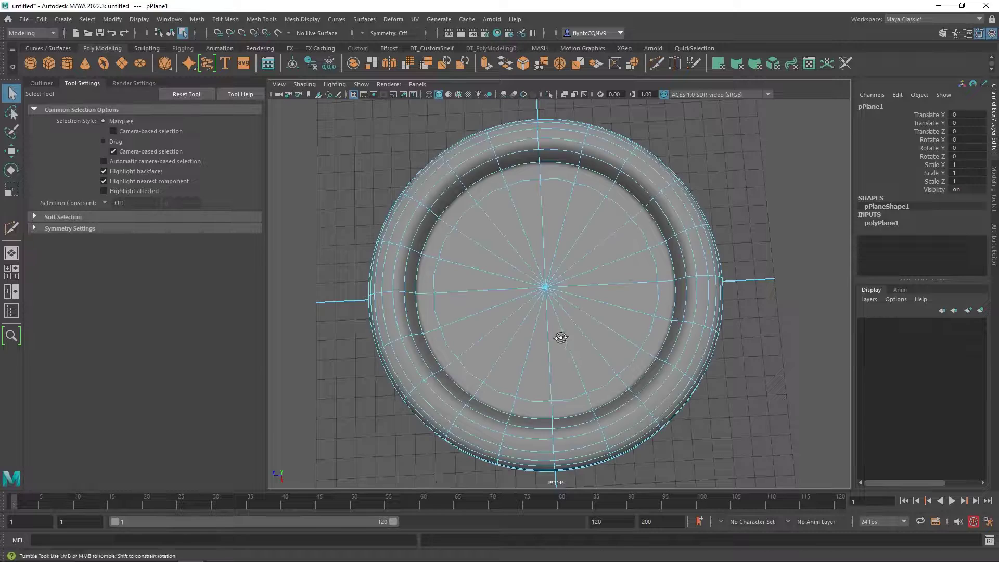
alt+drag(561, 339, 542, 292)
click(41, 83)
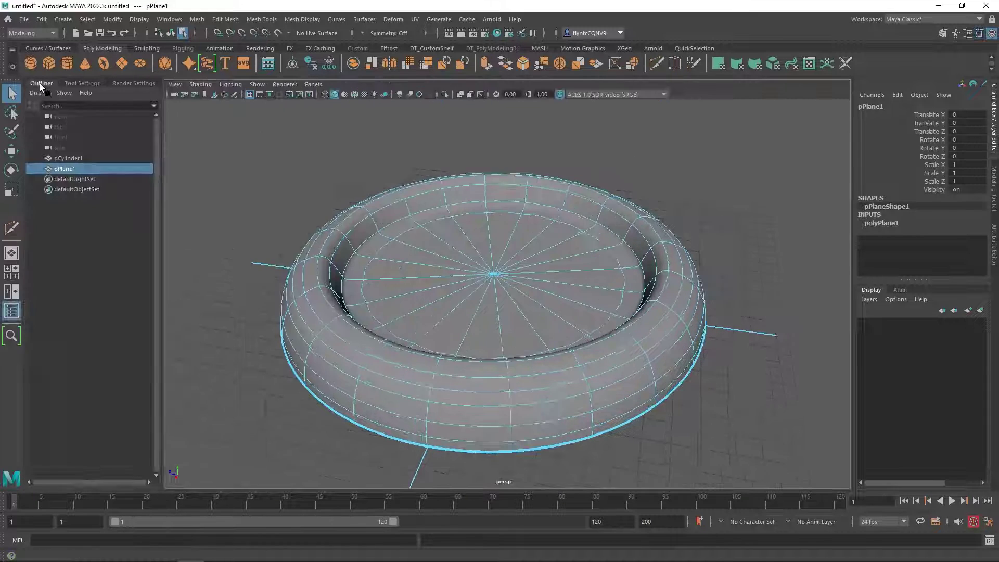
click(75, 167)
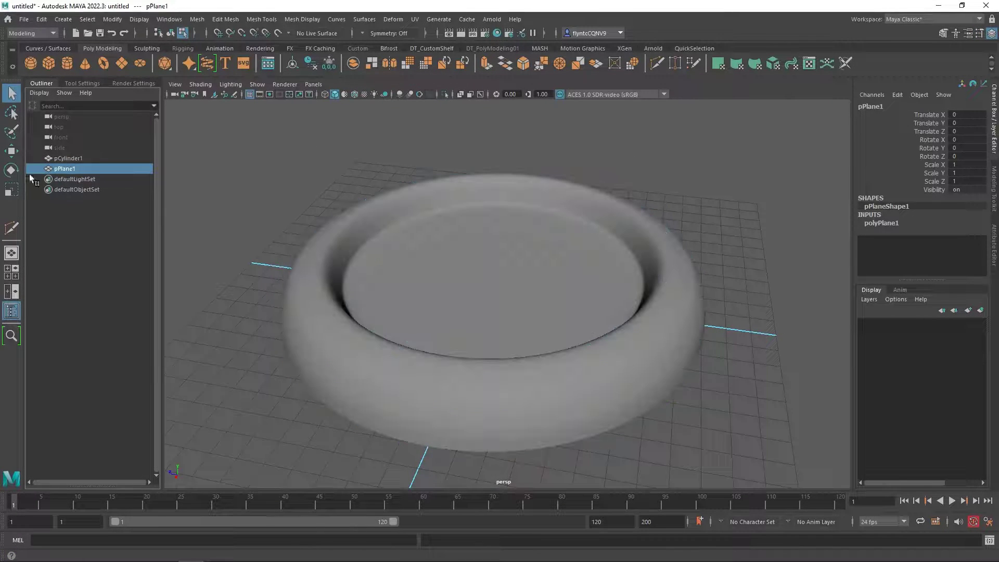
key(w)
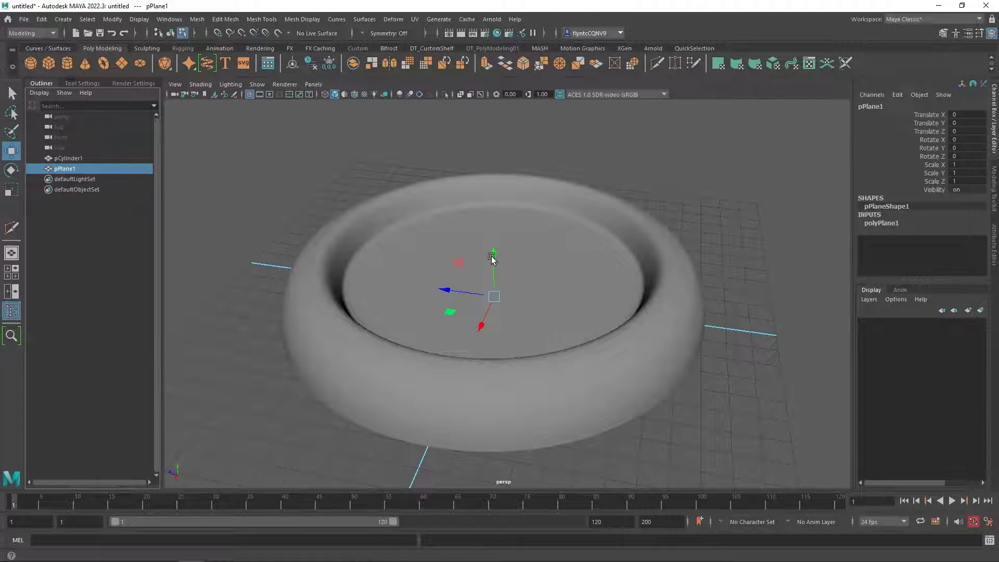
drag(492, 257, 493, 222)
- Set the plane's width and height subdivisions to 1
scroll(524, 274, down, 3)
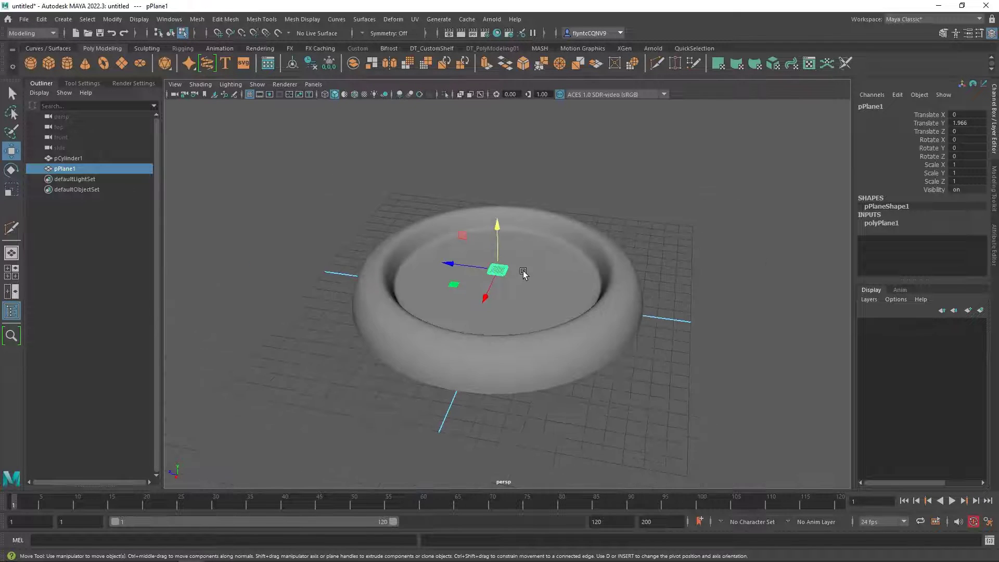
scroll(523, 273, up, 9)
alt+drag(524, 273, 528, 305)
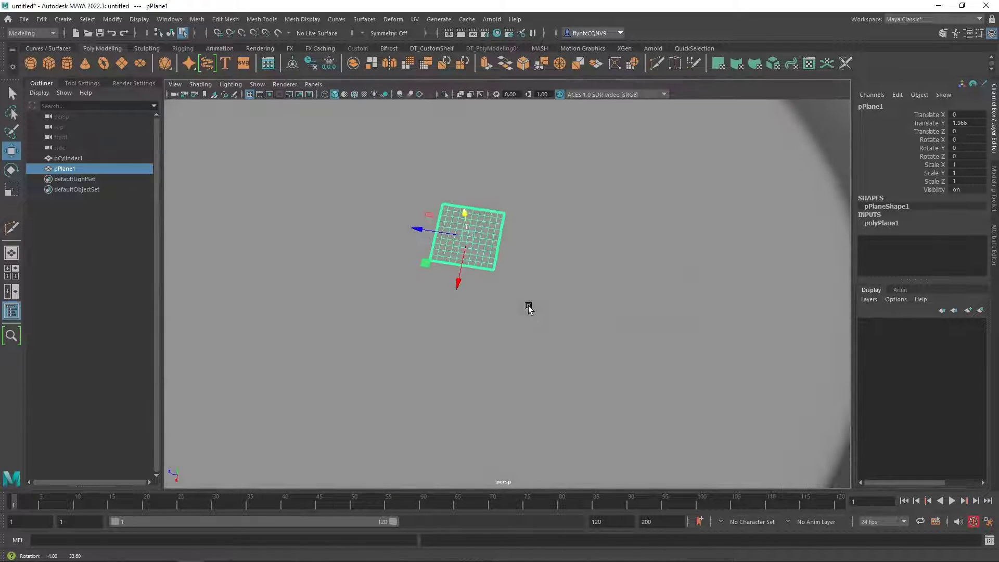
click(991, 242)
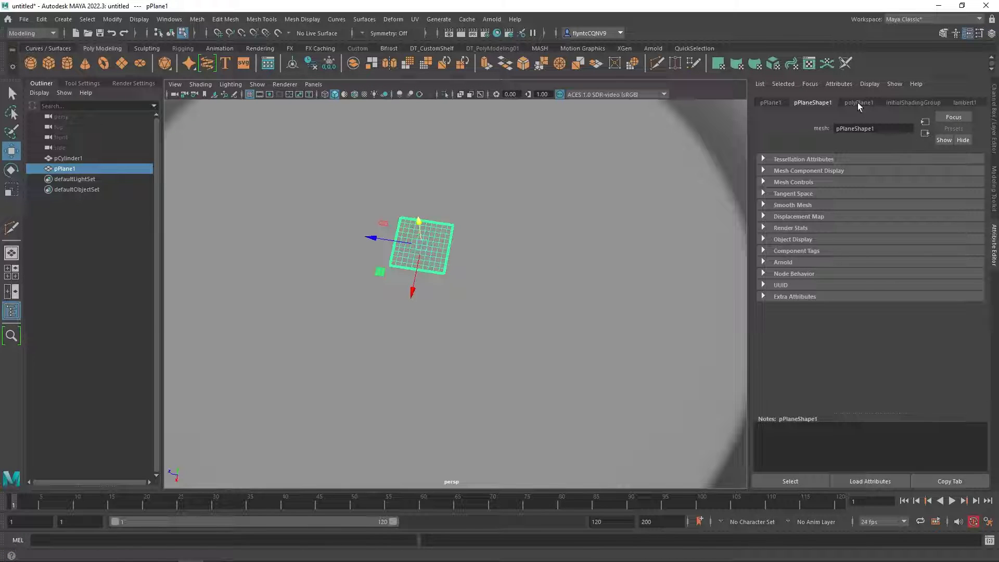
click(859, 103)
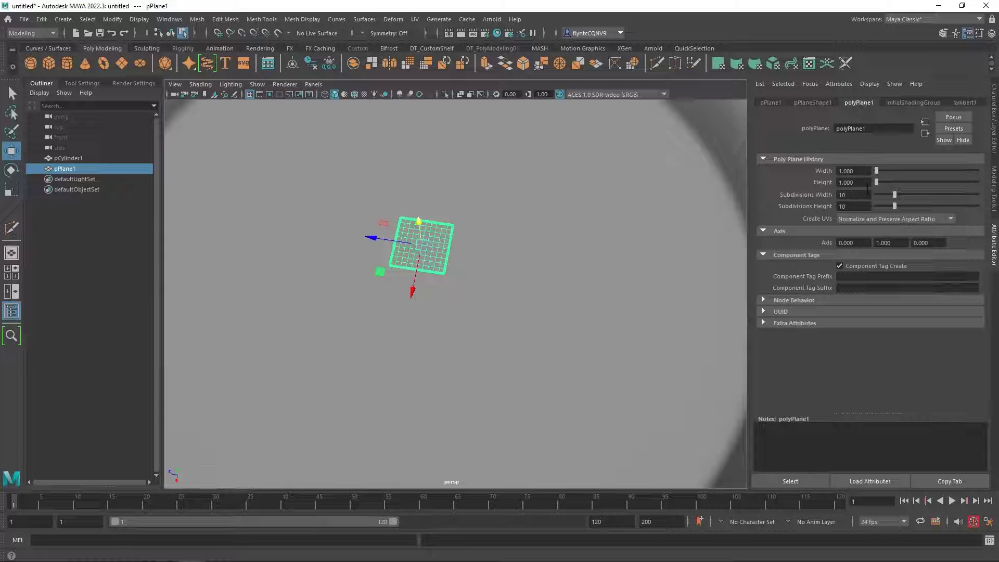
click(854, 196)
text(1)
key(Tab)
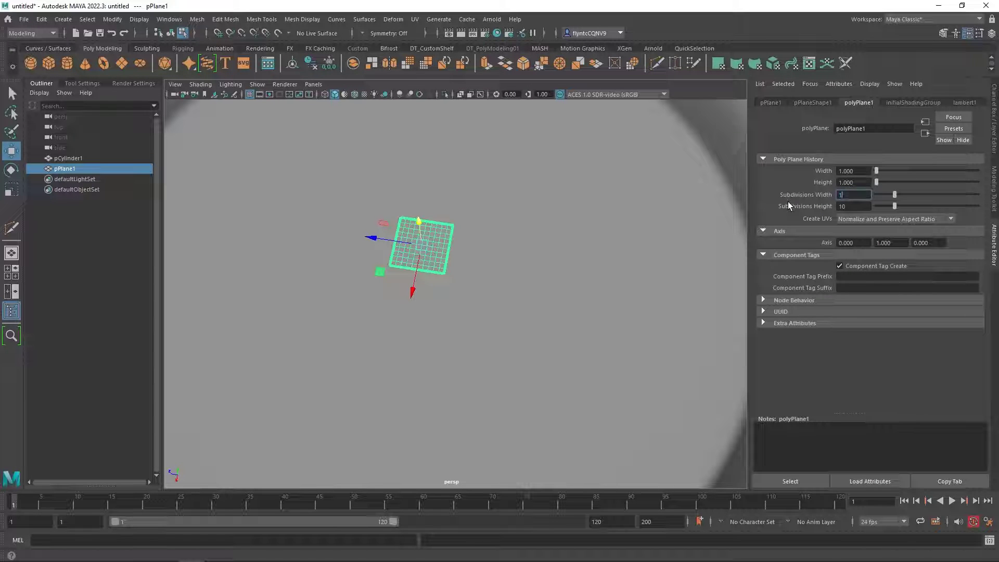
text(1)
key(Return)
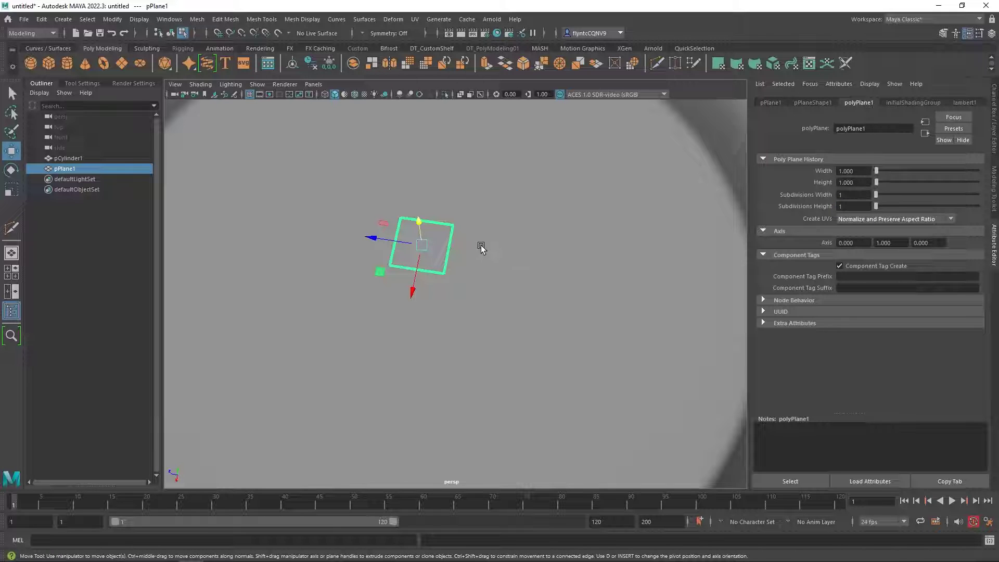
- Move the plane's two far vertices outward toward the recess wall, to about -5.2 in X
scroll(418, 240, down, 2)
scroll(418, 239, up, 5)
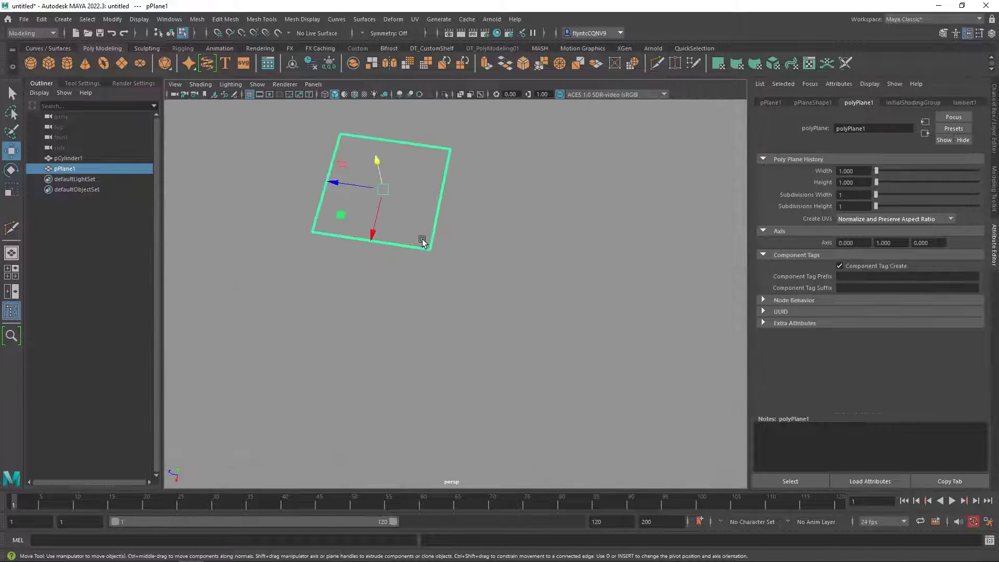
alt+middle_drag(416, 223, 484, 292)
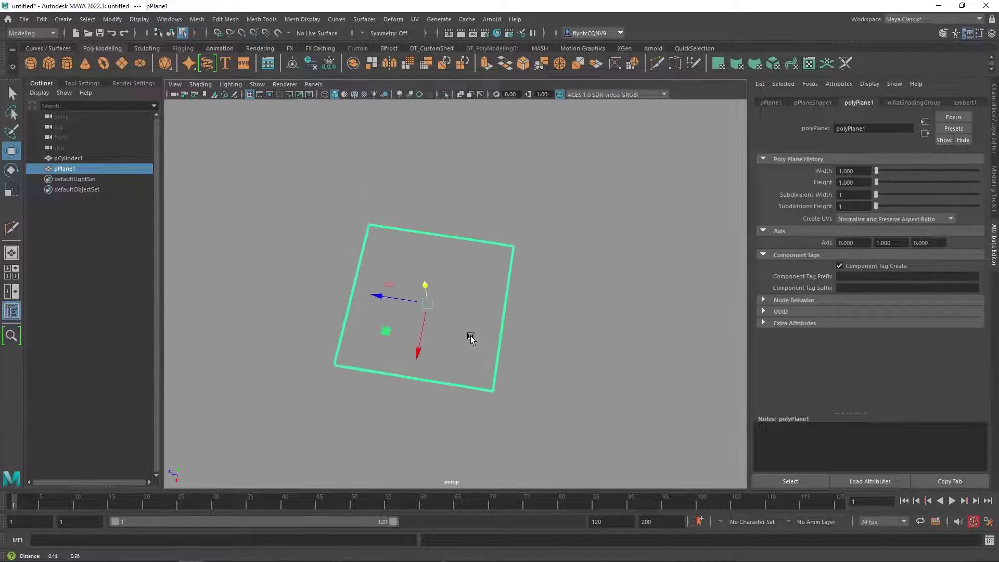
scroll(458, 320, up, 3)
scroll(483, 293, up, 3)
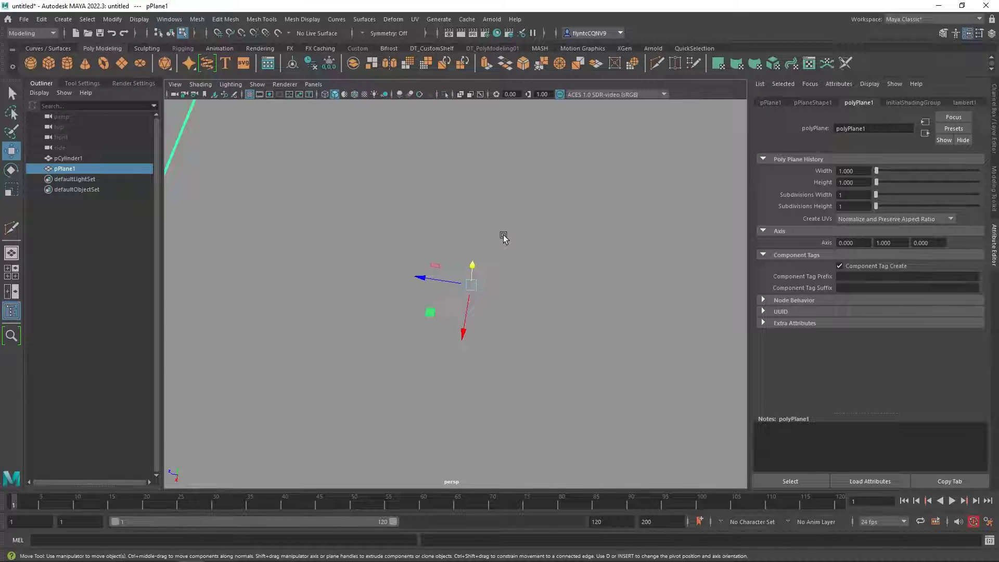
right_drag(503, 238, 457, 241)
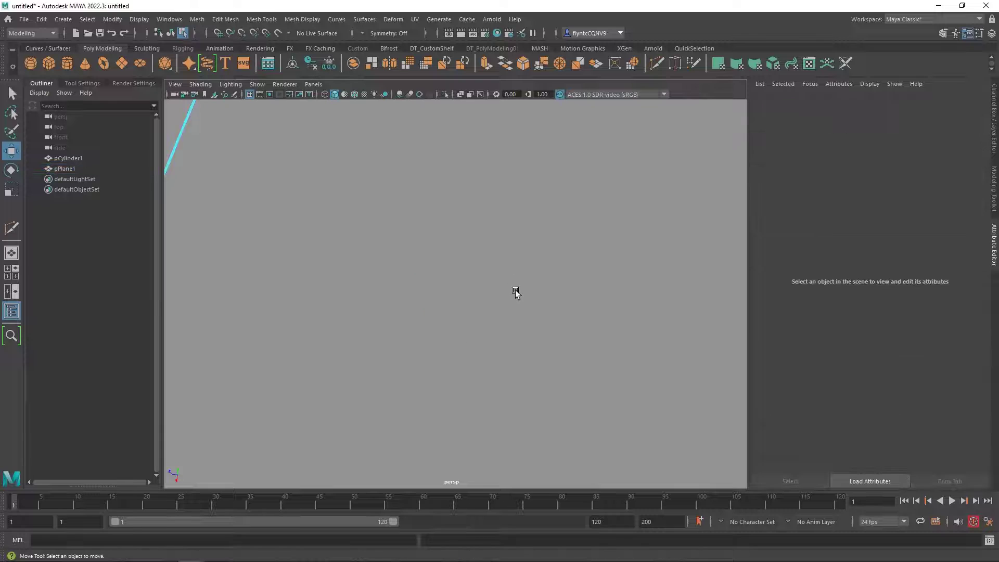
scroll(517, 293, up, 2)
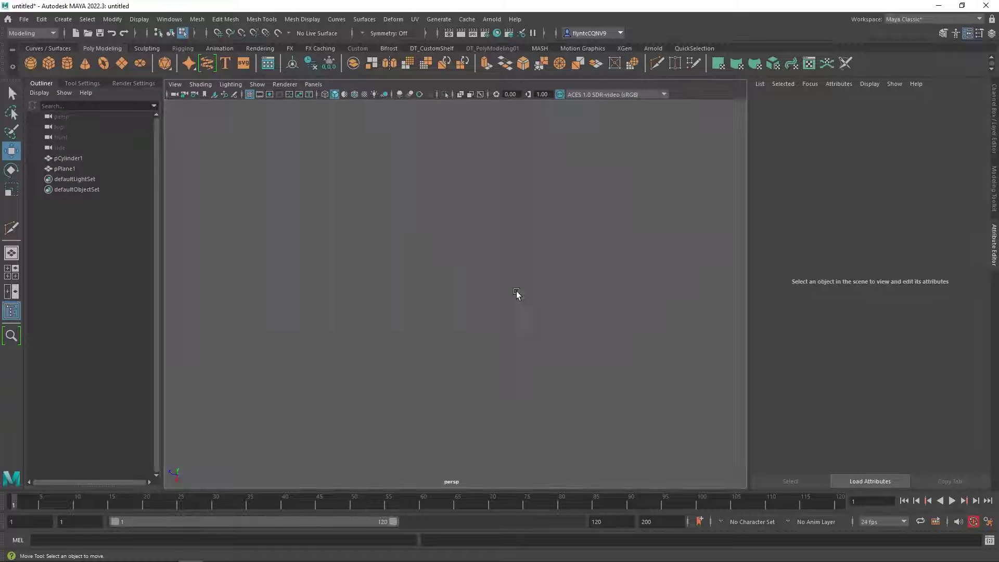
scroll(517, 293, down, 2)
scroll(516, 293, up, 2)
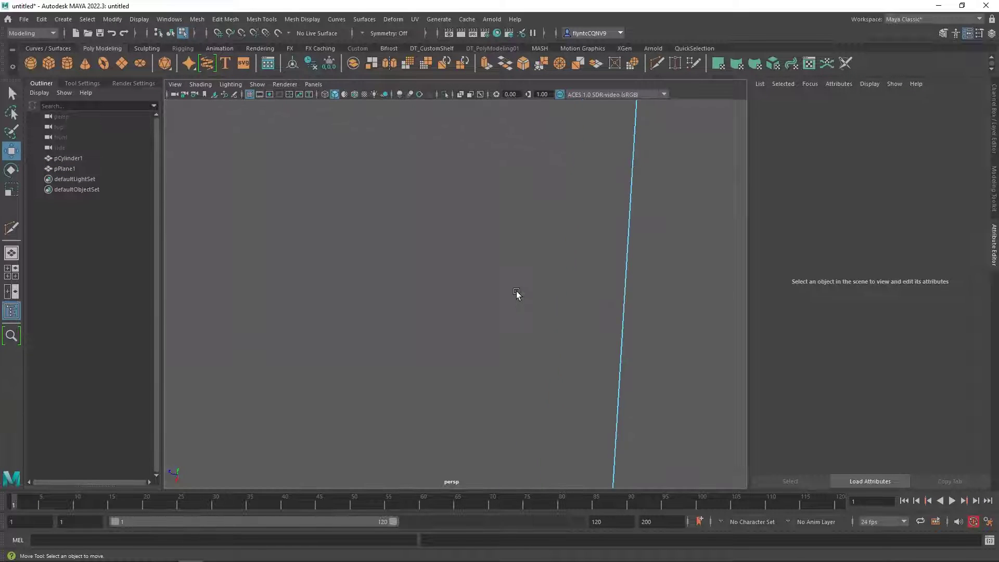
scroll(516, 293, down, 5)
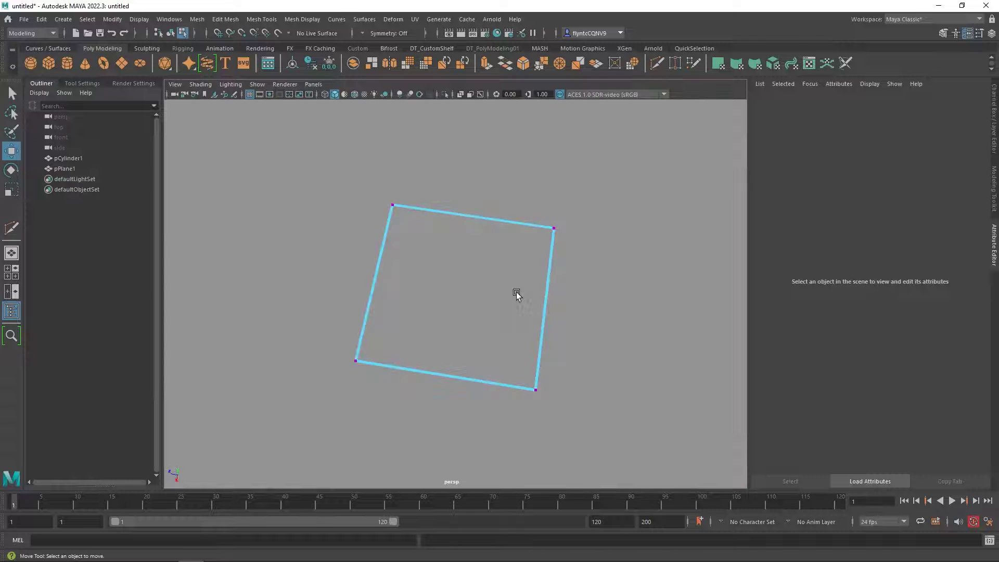
drag(393, 212, 571, 288)
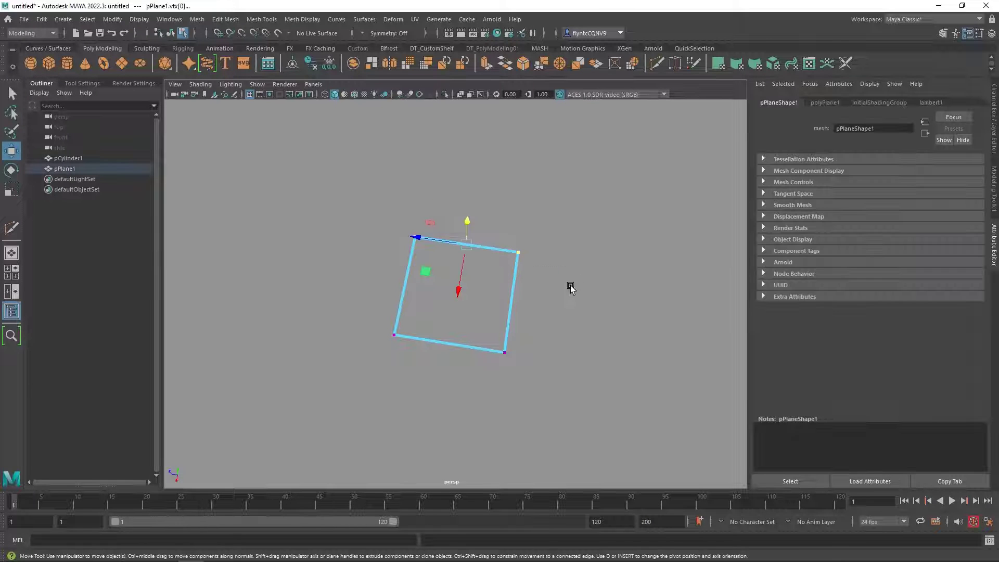
scroll(505, 298, down, 5)
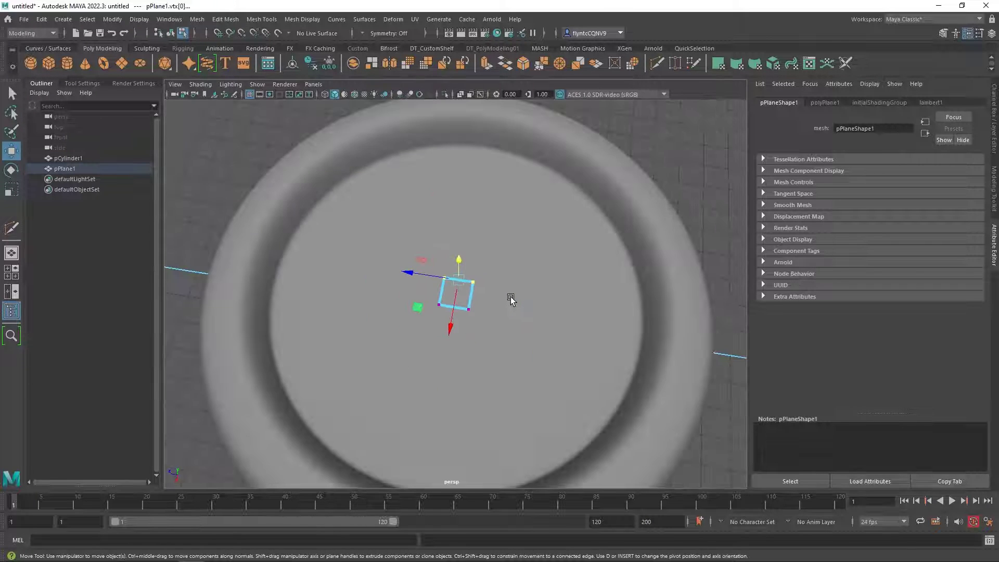
middle_drag(450, 332, 470, 205)
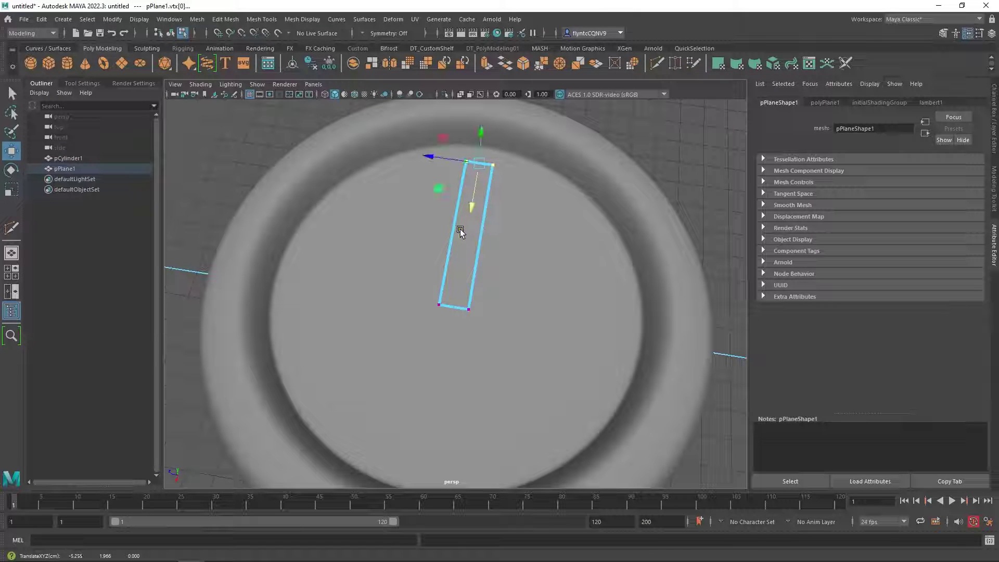
- Scale the plane's outer pair of vertices together along Z to taper that end into a narrow tip
click(13, 191)
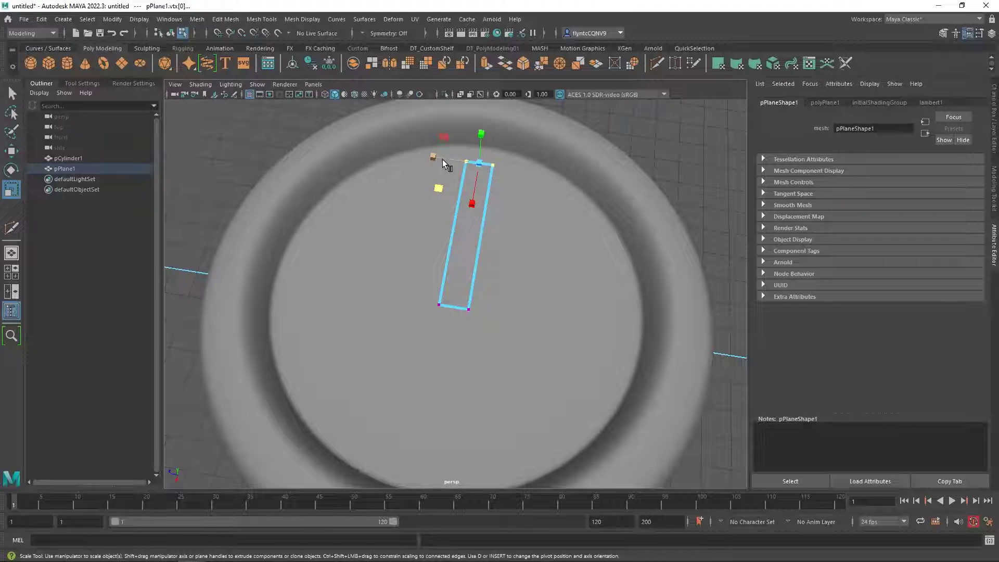
drag(436, 158, 473, 162)
click(438, 304)
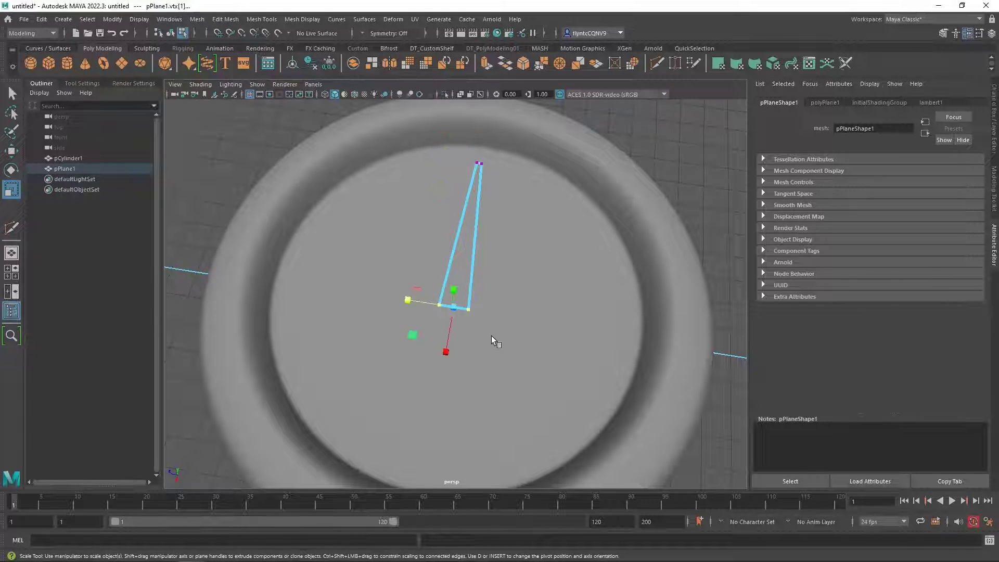
alt+drag(494, 341, 504, 359)
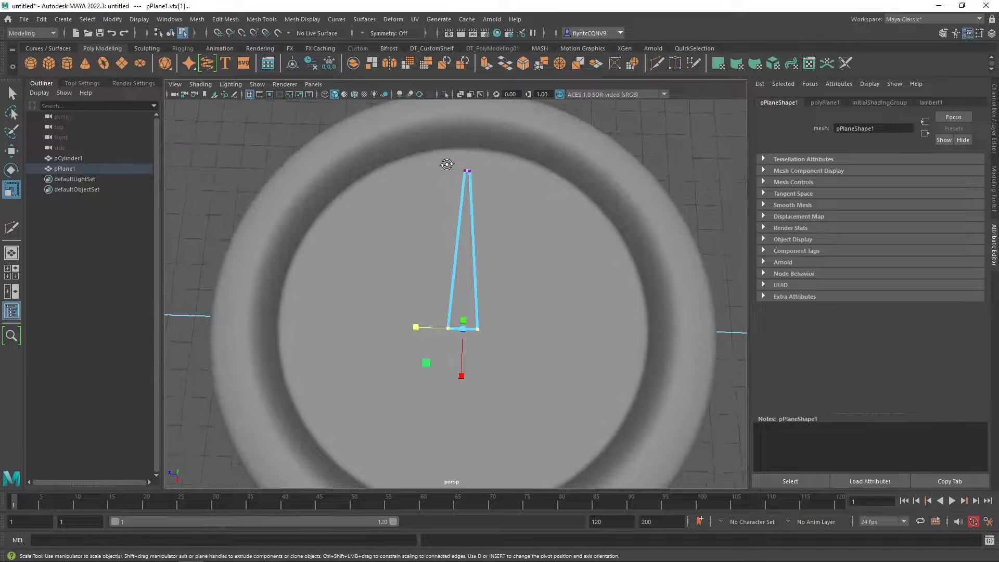
- Extend the narrow tip outward to about -5.65 in X and return the plane to object selection
drag(439, 156, 469, 203)
key(w)
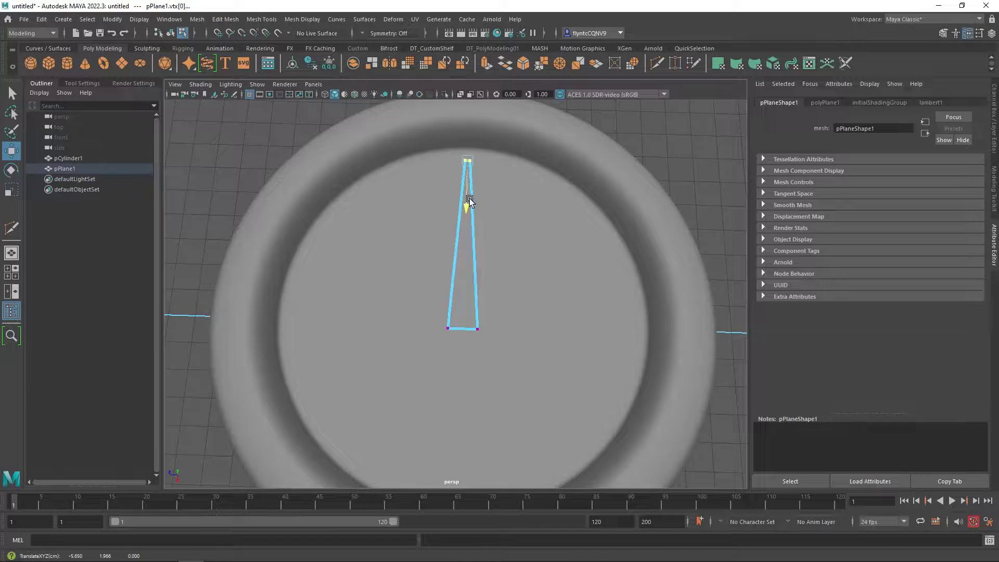
click(445, 315)
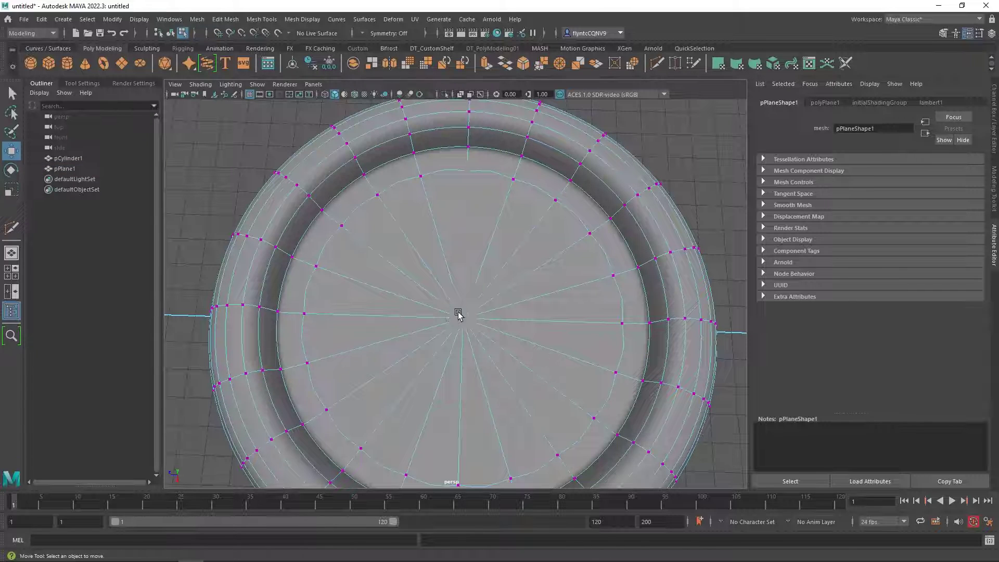
click(458, 314)
right_drag(467, 273, 515, 254)
click(464, 272)
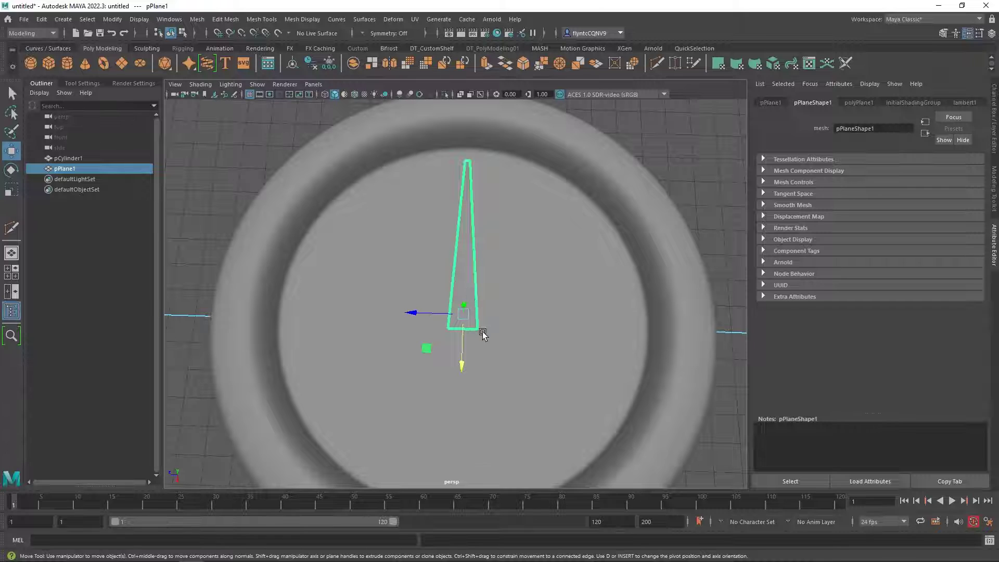
- Select all border edges of the tapered plane and extrude them slightly downward to give it thickness
alt+drag(484, 351, 496, 329)
scroll(473, 271, down, 3)
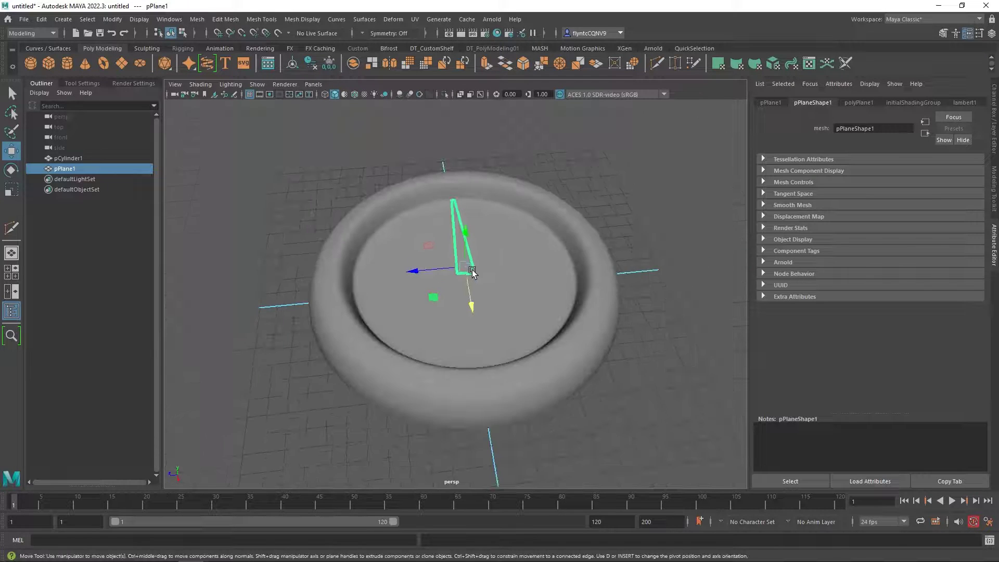
scroll(471, 265, up, 7)
alt+drag(472, 265, 430, 322)
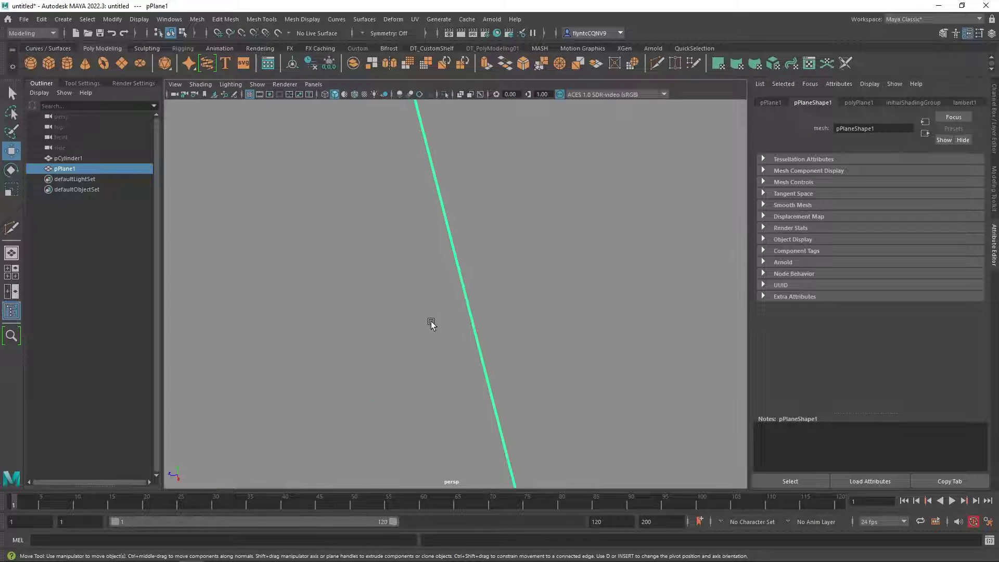
right_drag(406, 265, 408, 295)
right_drag(383, 264, 411, 232)
scroll(423, 288, down, 3)
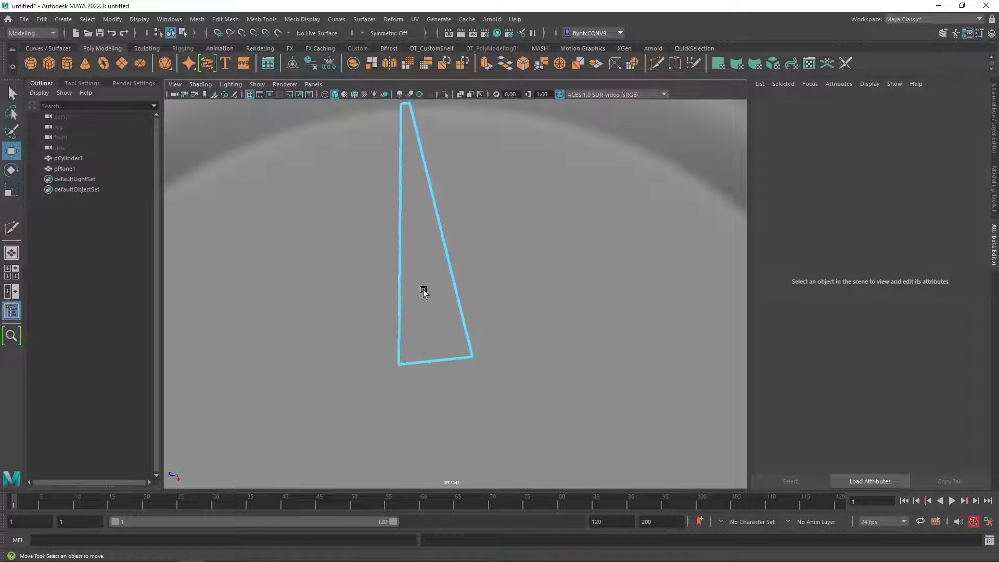
double_click(454, 277)
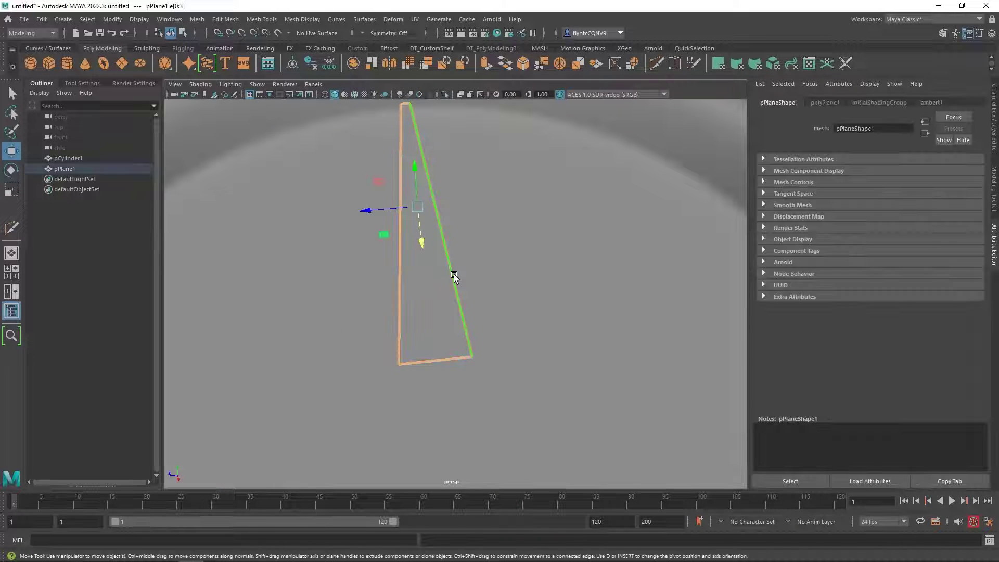
alt+drag(418, 319, 445, 305)
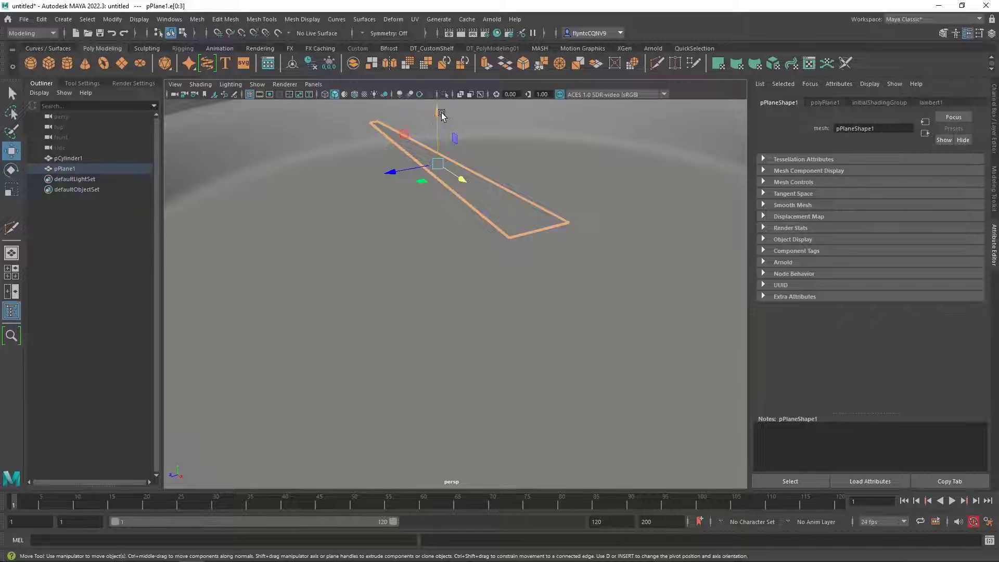
shift+drag(441, 115, 443, 131)
- Switch the viewport to wireframe display and look down on the tapered piece over the base's centre
alt+drag(517, 263, 478, 323)
scroll(485, 293, up, 3)
scroll(485, 292, down, 7)
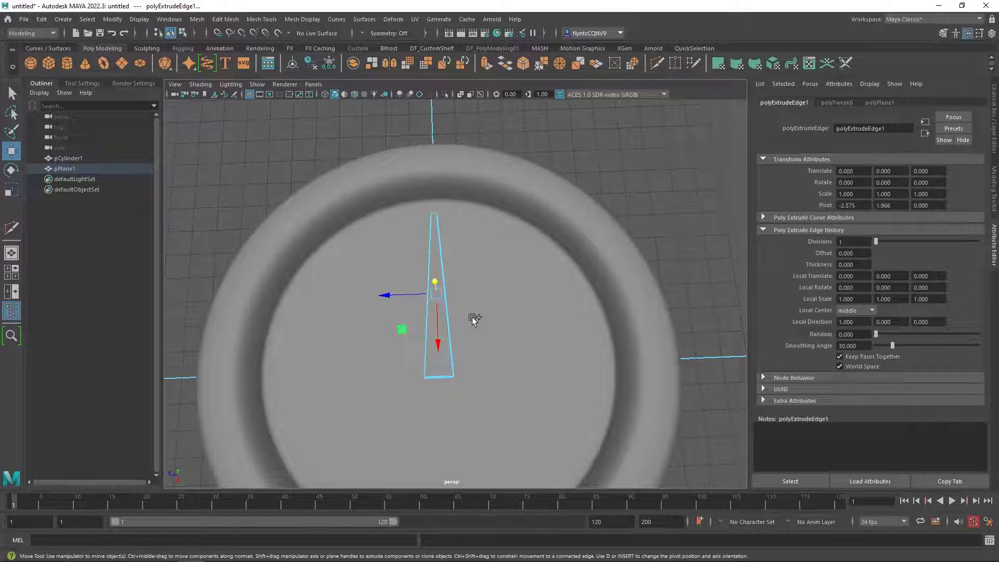
alt+middle_drag(491, 344, 491, 285)
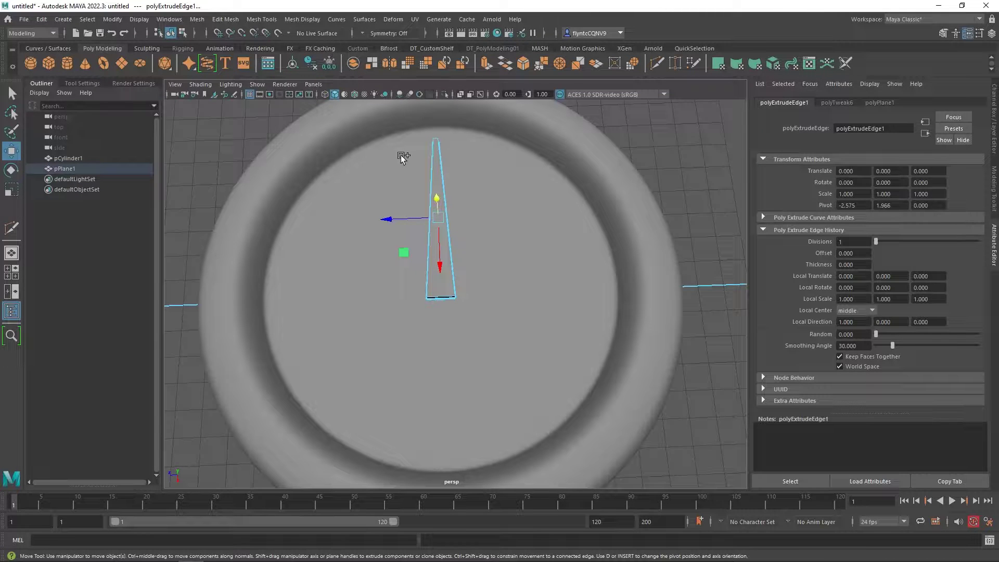
click(323, 95)
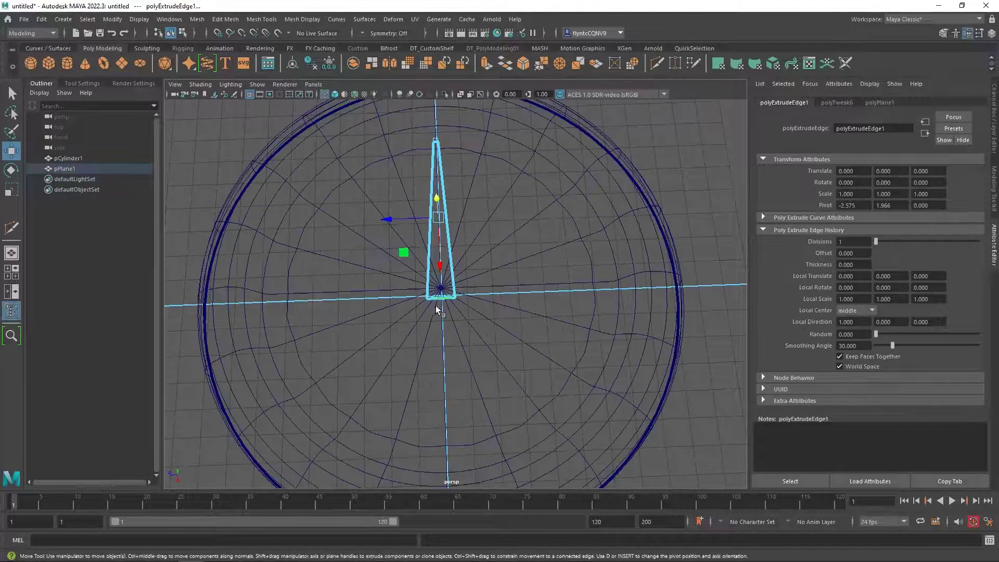
alt+drag(436, 304, 445, 330)
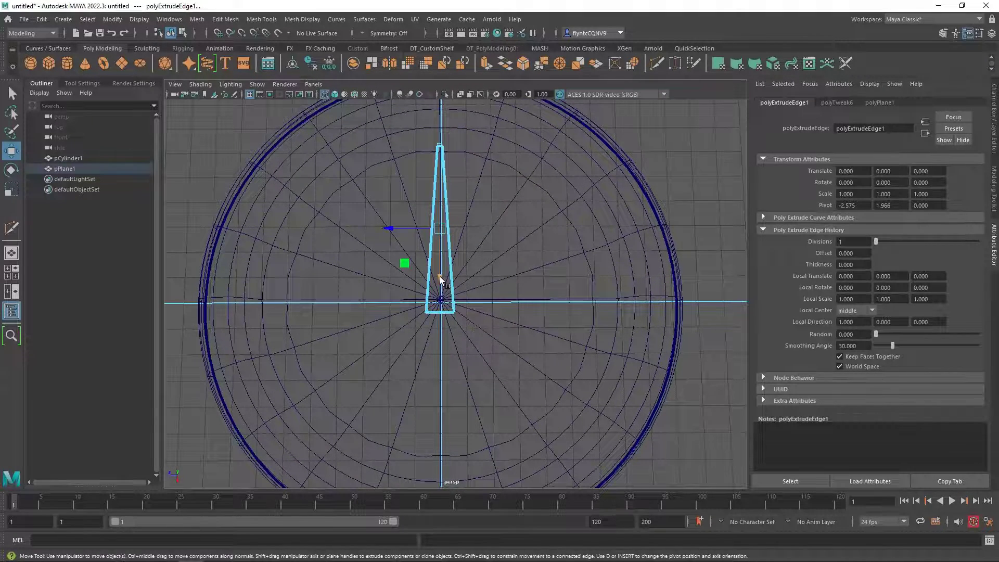
- Move the pivot of the tapered piece's selected edges along X to the centre of the base
key(d)
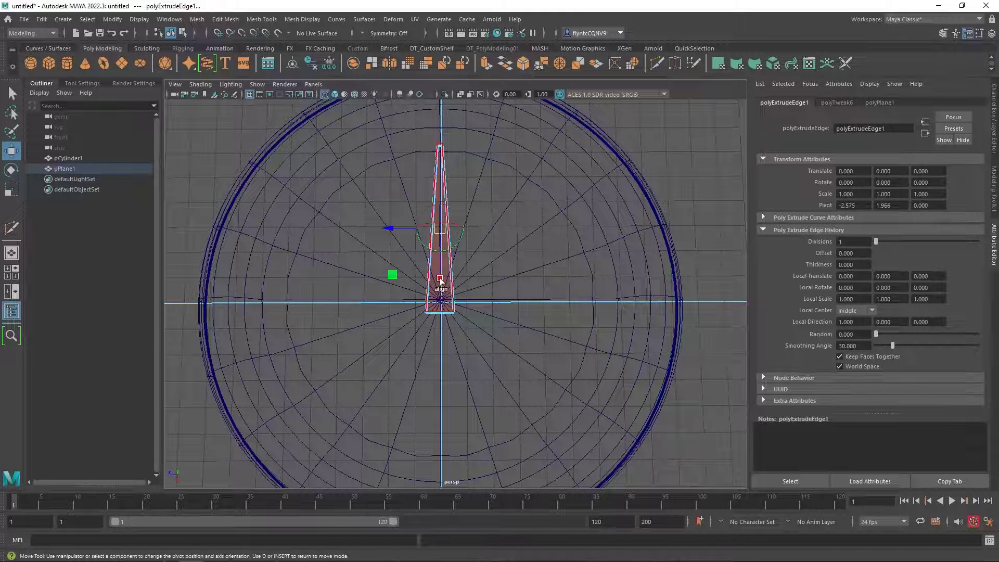
drag(440, 281, 443, 355)
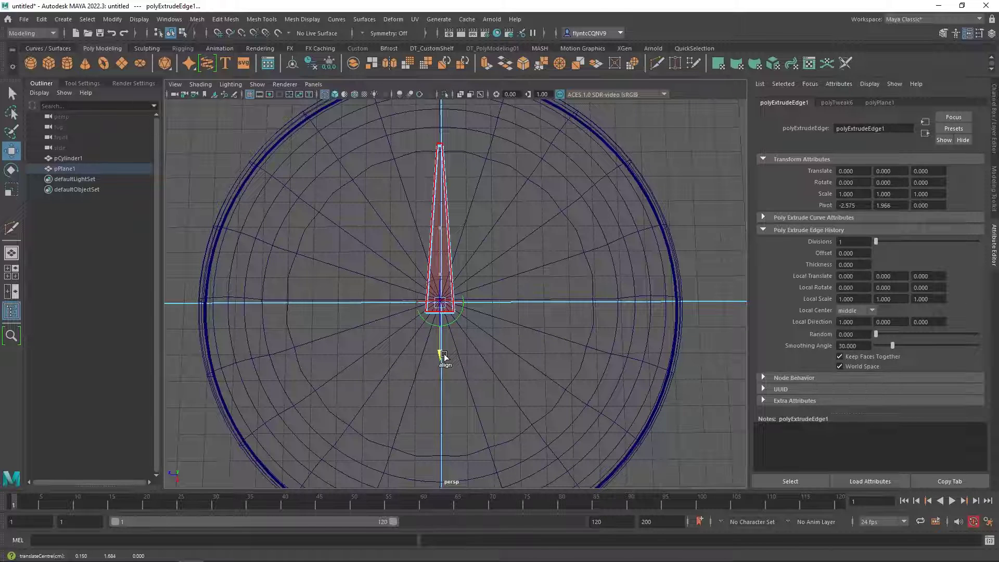
drag(443, 354, 443, 356)
key(d)
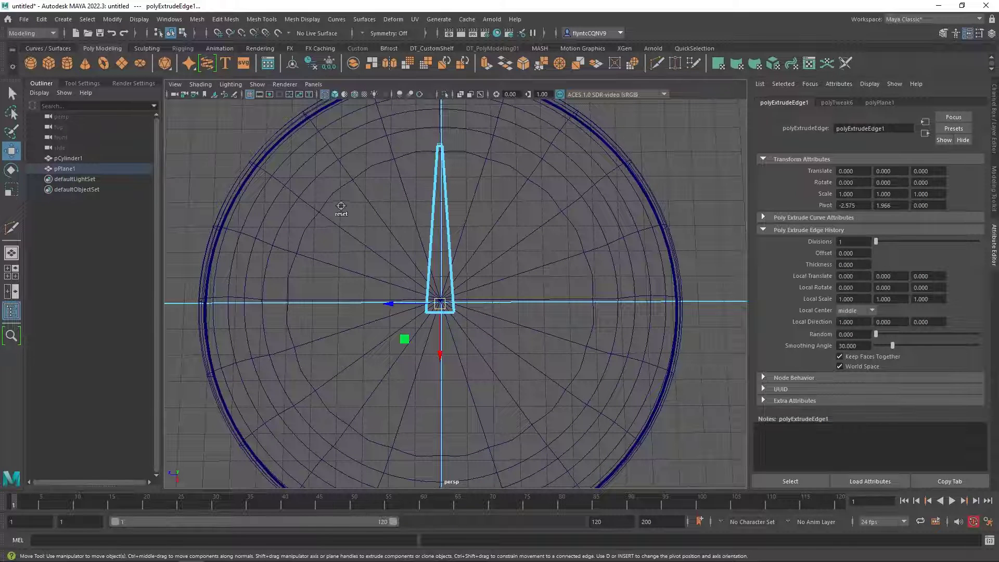
- Activate the Rotate tool and set its step snap to Relative
click(12, 171)
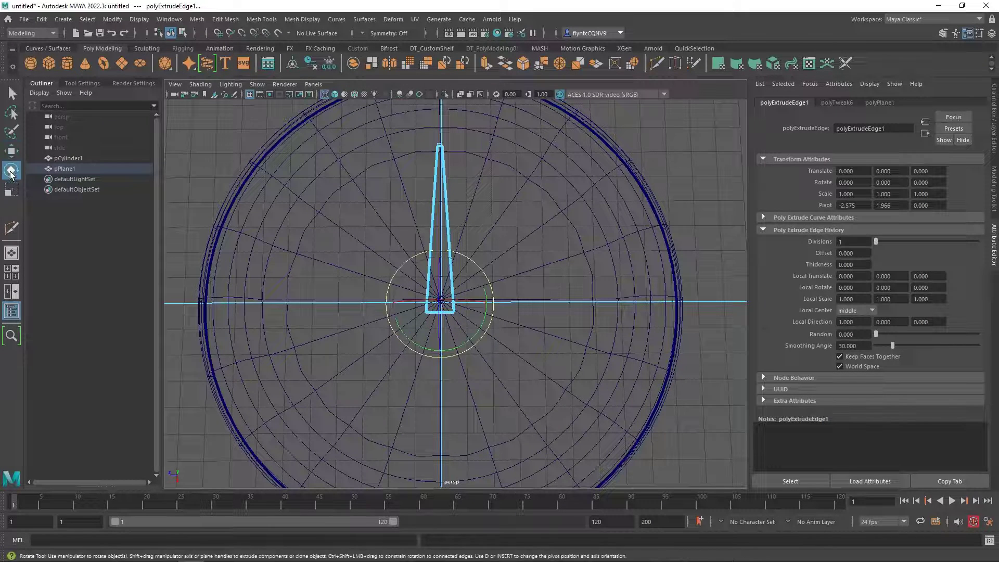
click(82, 85)
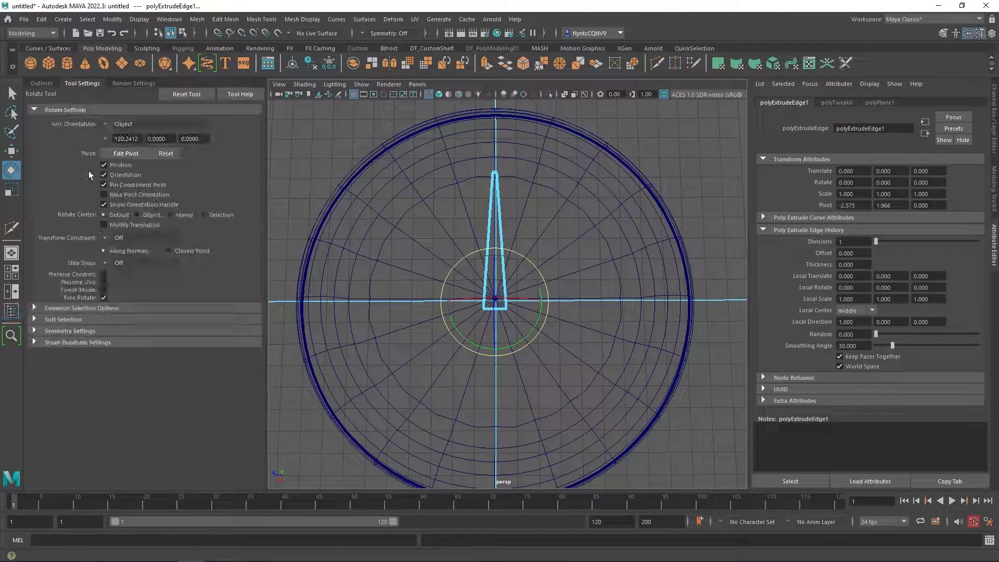
click(103, 262)
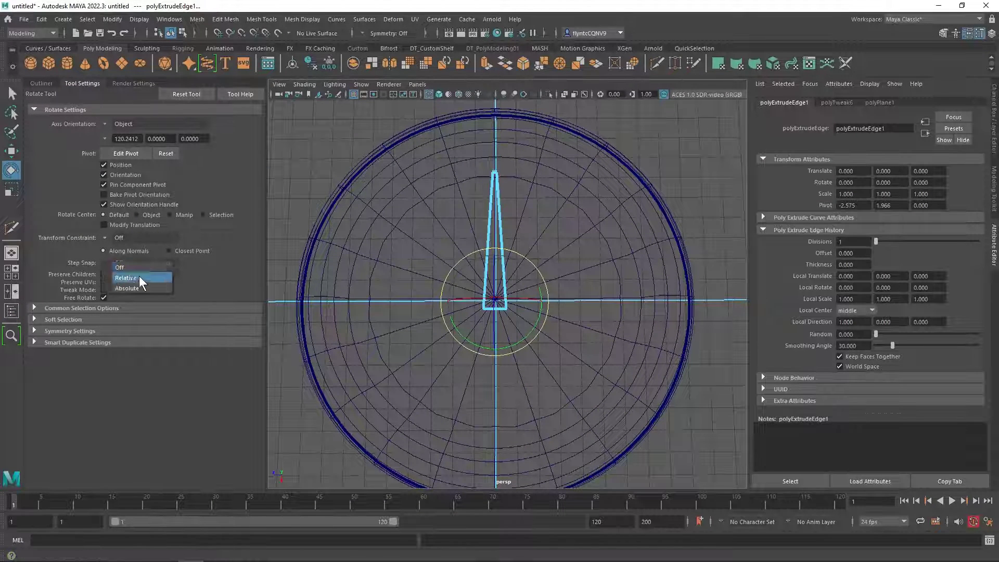
click(139, 276)
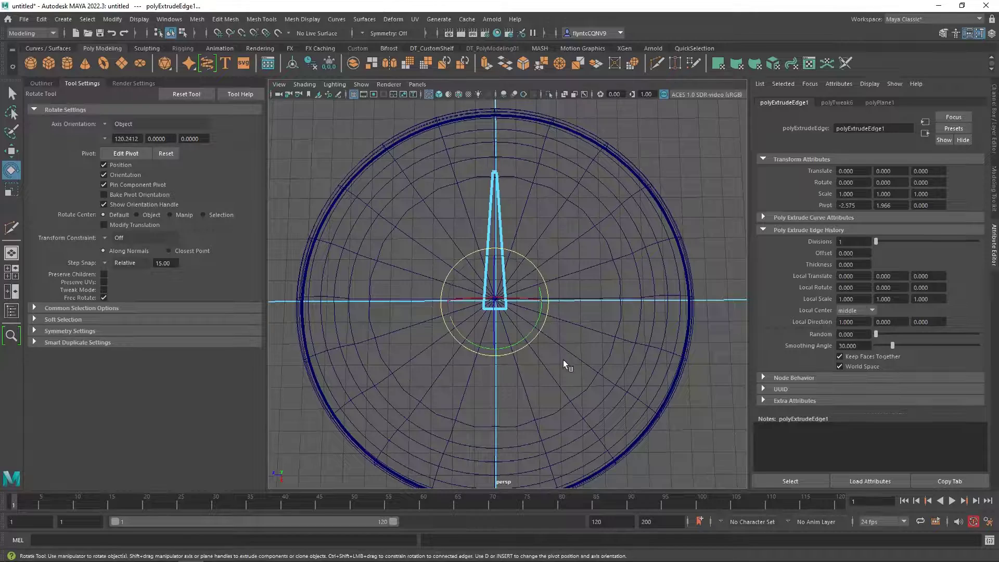
- Return to object mode with the whole tapered piece selected and view it from above
alt+drag(563, 360, 440, 314)
alt+drag(614, 327, 727, 310)
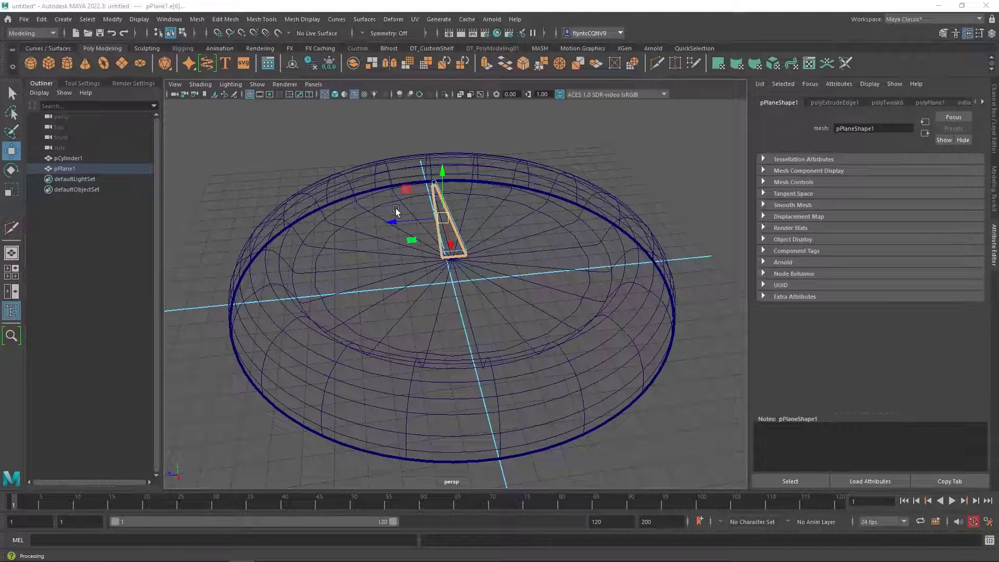
right_drag(437, 212, 461, 199)
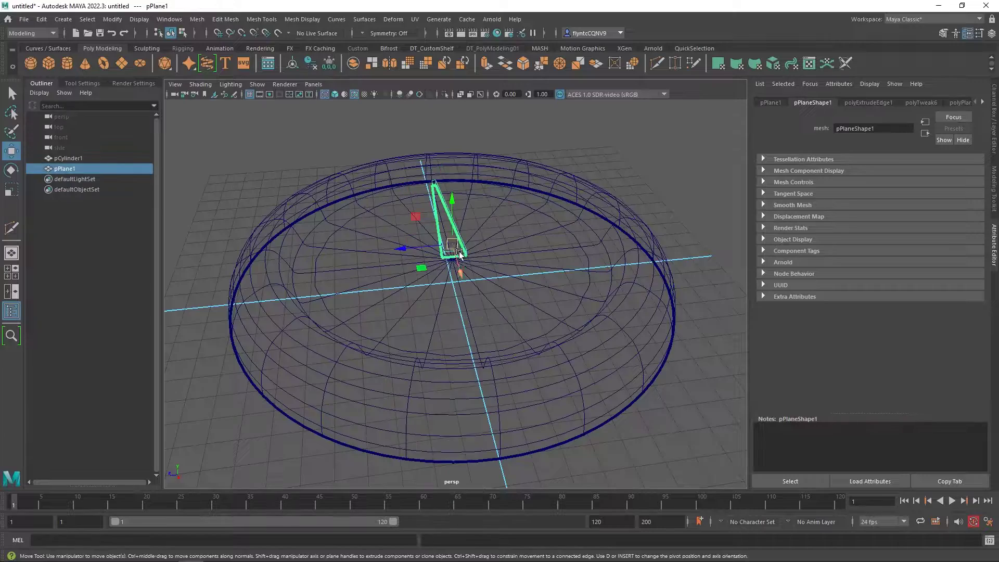
alt+drag(460, 203, 450, 296)
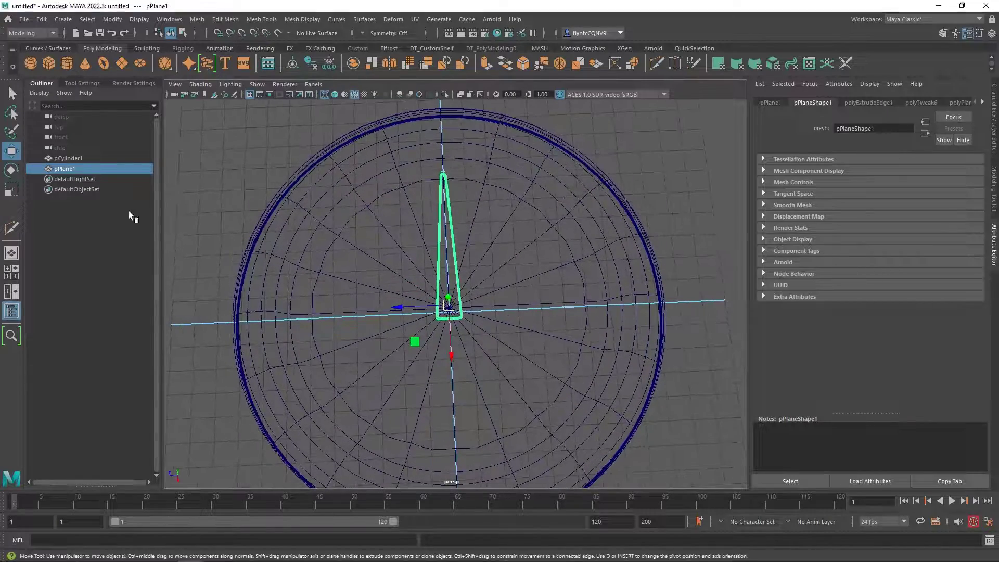
- Make a copy of the tapered piece rotated clockwise about the base's centre, using a relative step snap of 15
click(14, 174)
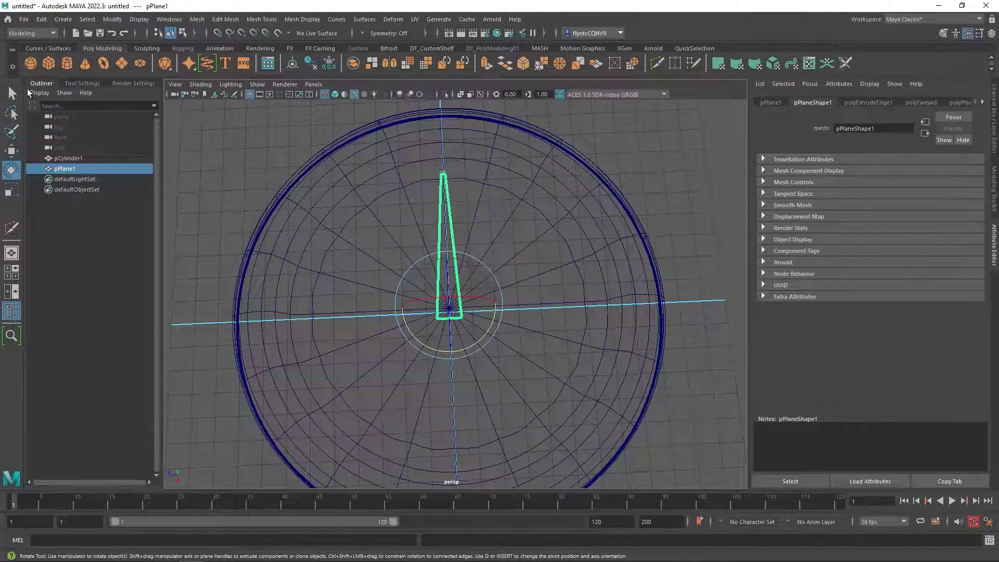
click(84, 85)
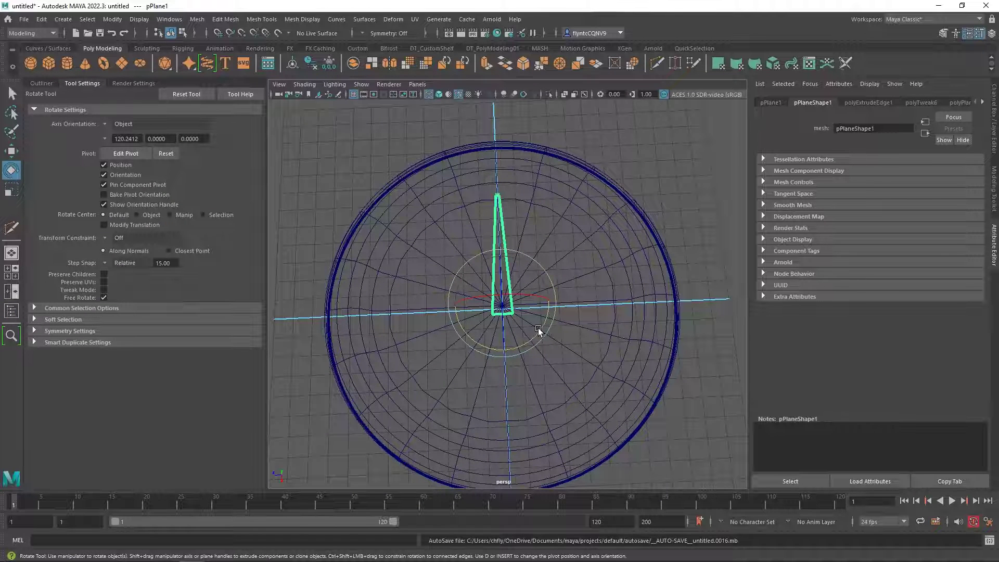
mouse_move(539, 331)
shift+mouse_down()
mouse_move(448, 355)
mouse_move(242, 342)
shift+mouse_up()
- Shorten the rotated copy by moving its tip vertices inward along its length, with the Move tool's axis orientation set to Object
mouse_move(588, 323)
right_down()
mouse_move(572, 279)
mouse_move(609, 303)
right_up()
drag(603, 310, 644, 364)
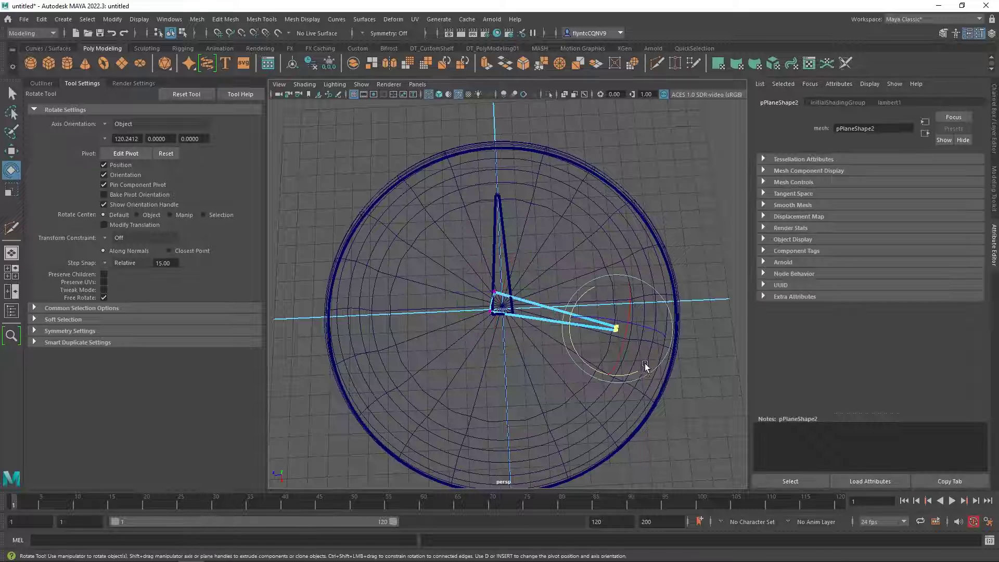
click(10, 150)
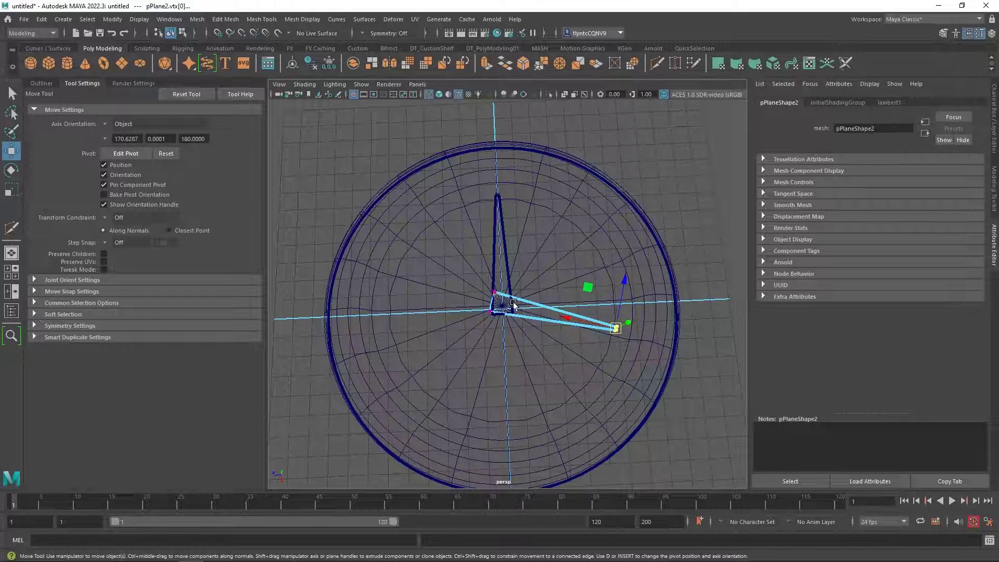
click(104, 124)
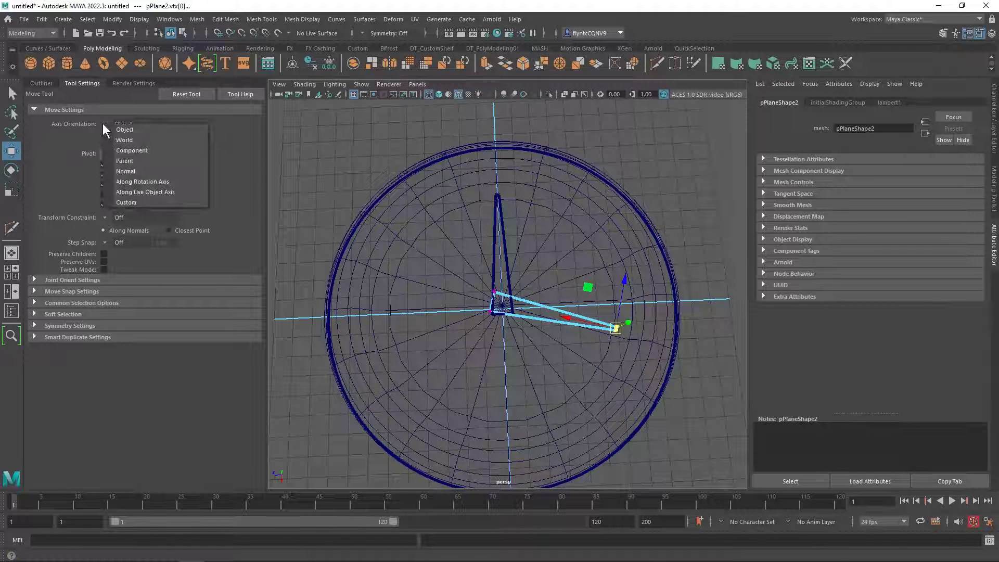
click(124, 130)
click(104, 125)
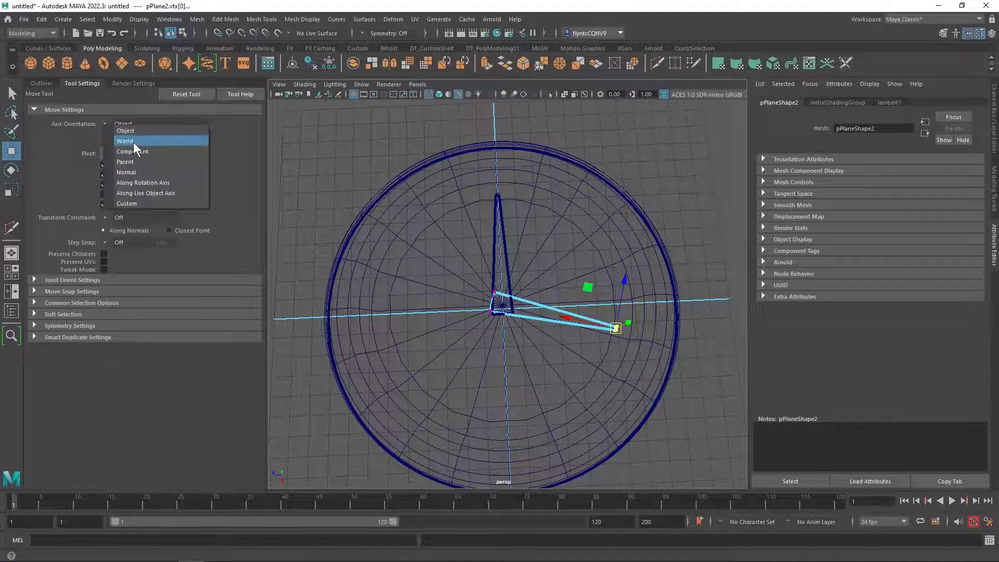
click(131, 139)
click(105, 124)
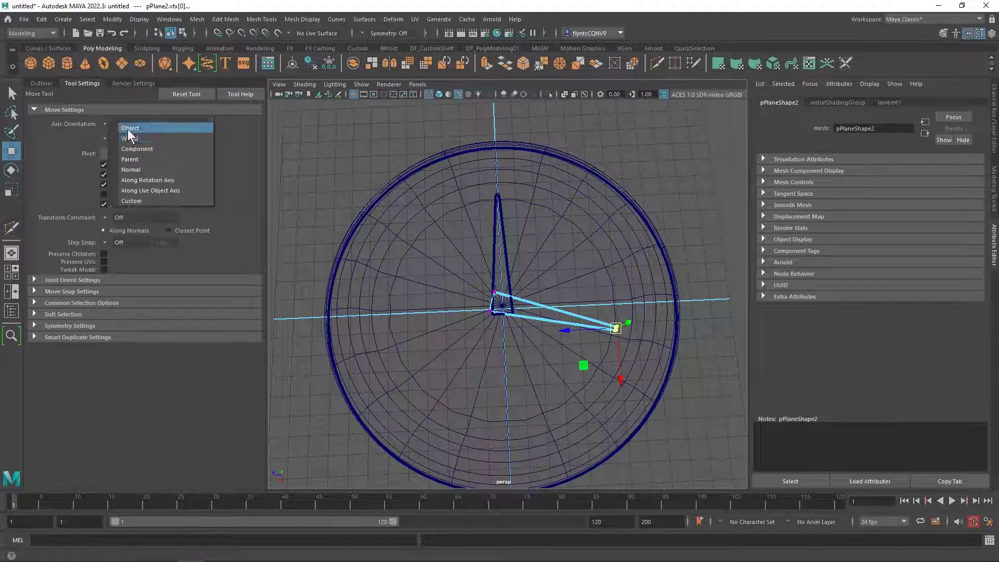
click(127, 129)
drag(570, 323, 547, 311)
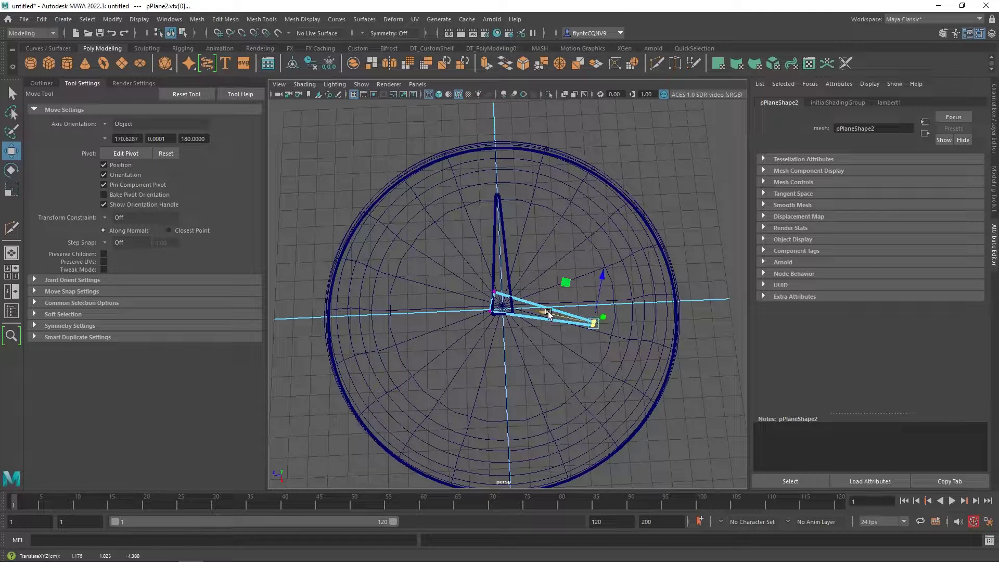
- Return to shaded display and object mode, and lower both tapered pieces towards the recessed floor with the shorter one above the longer
click(439, 95)
alt+drag(546, 380, 542, 323)
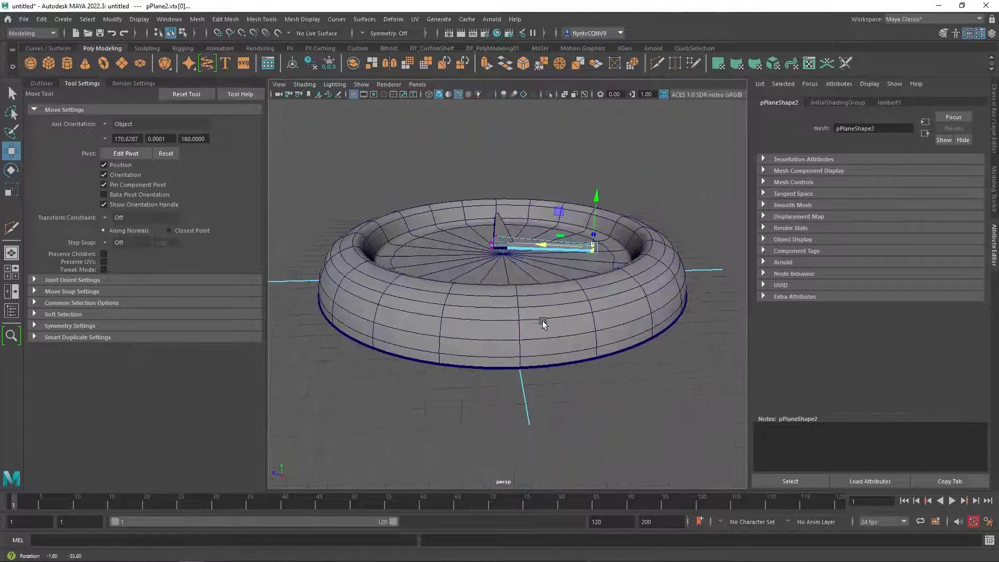
right_drag(529, 251, 558, 243)
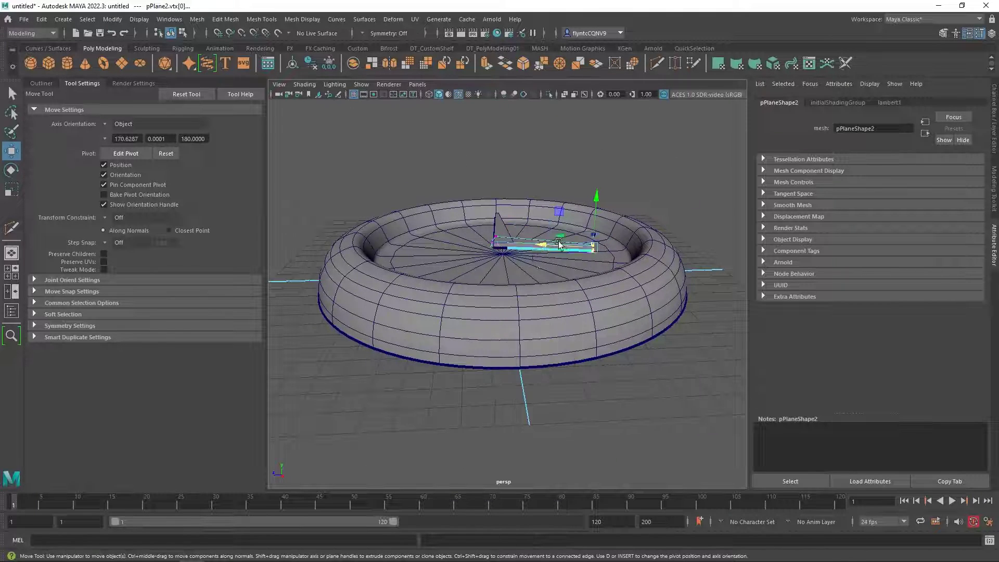
scroll(524, 264, down, 4)
scroll(523, 267, up, 8)
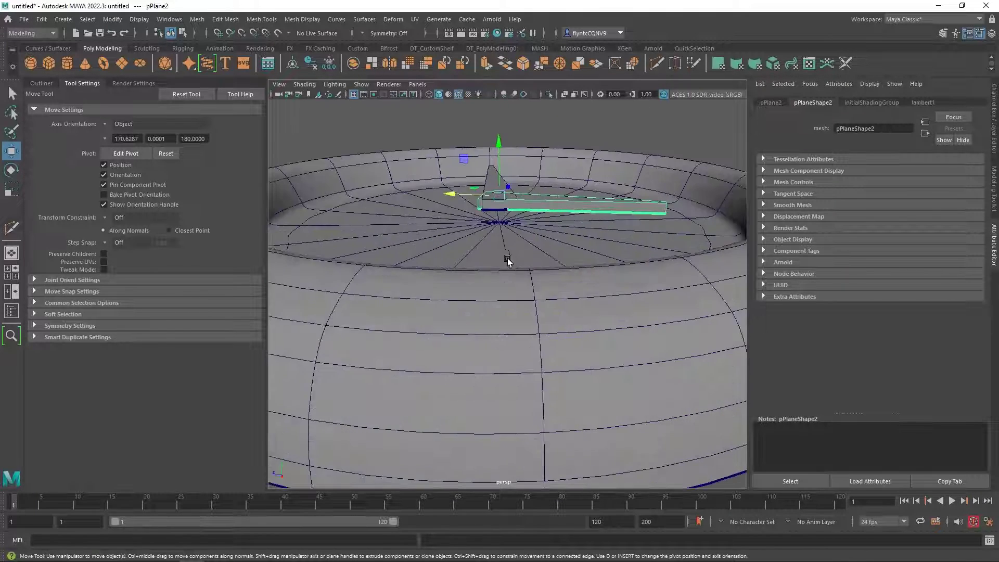
shift+click(489, 179)
mouse_move(497, 150)
mouse_down()
mouse_move(499, 172)
mouse_move(499, 165)
mouse_up()
key(ctrl+d)
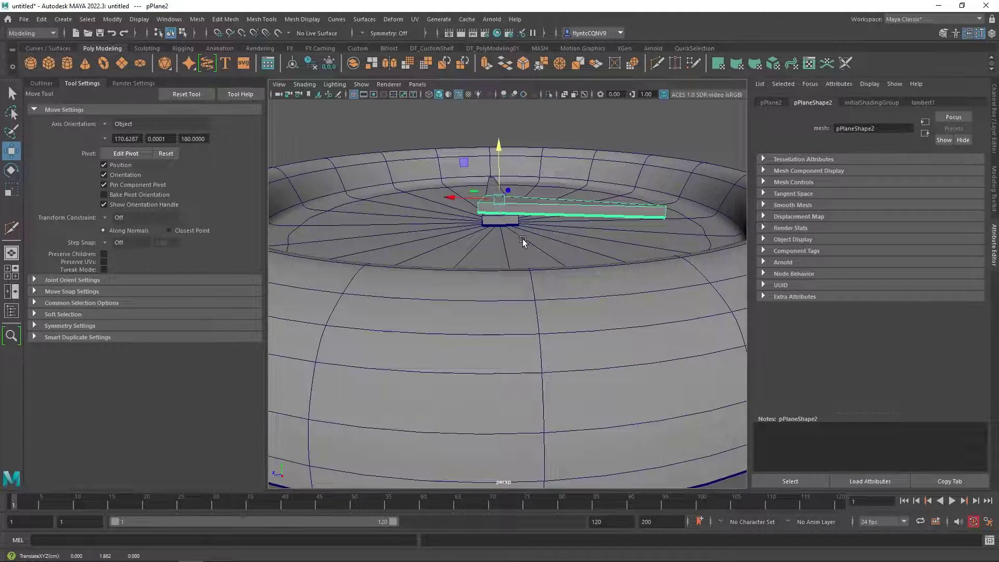
- Create a polygon sphere and raise it along Y to sit over the pieces' meeting point at the base's centre
alt+drag(522, 239, 519, 289)
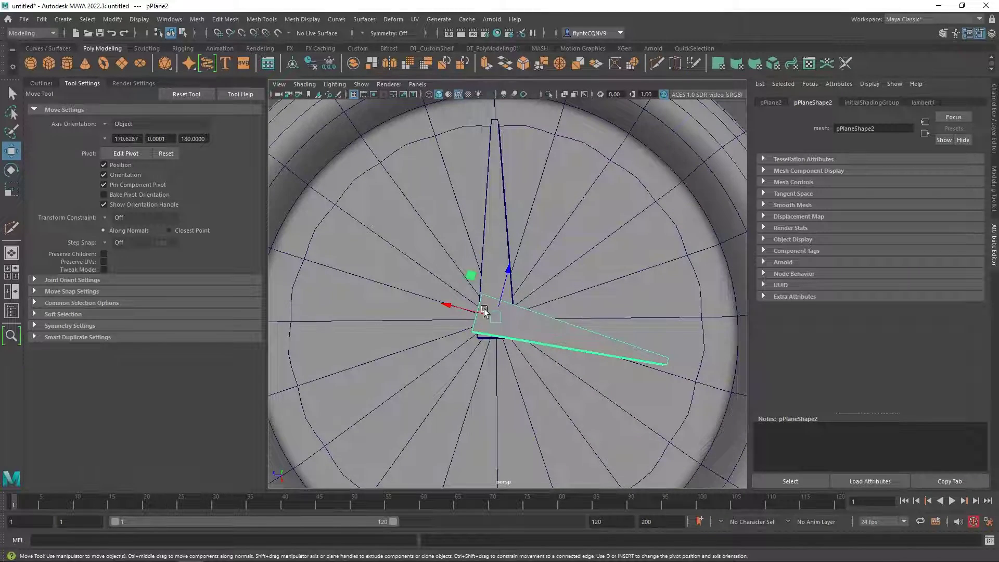
scroll(478, 303, up, 4)
scroll(478, 306, down, 8)
alt+drag(476, 349, 483, 305)
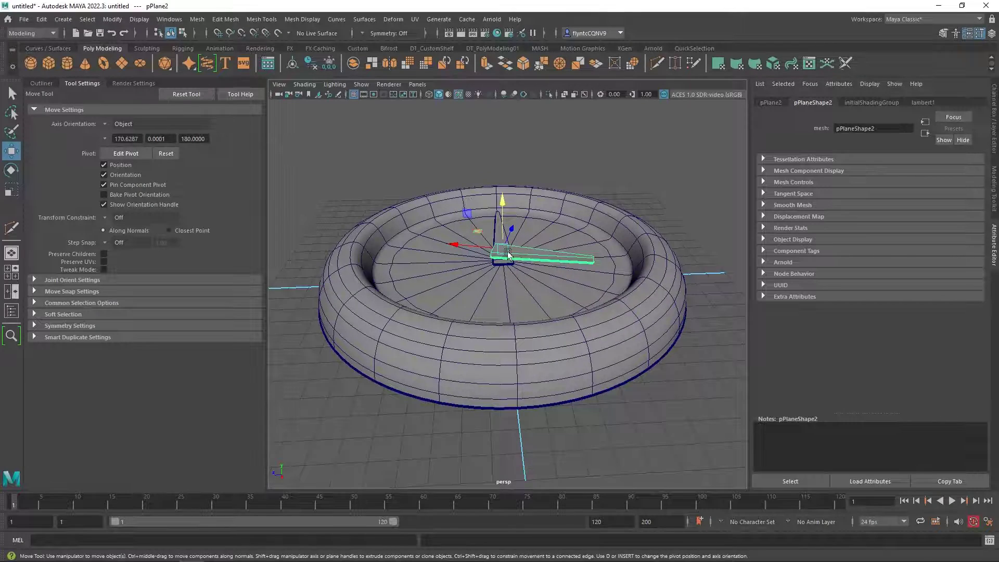
mouse_move(508, 253)
alt+mouse_down()
mouse_move(507, 237)
mouse_move(512, 292)
mouse_move(511, 270)
alt+mouse_up()
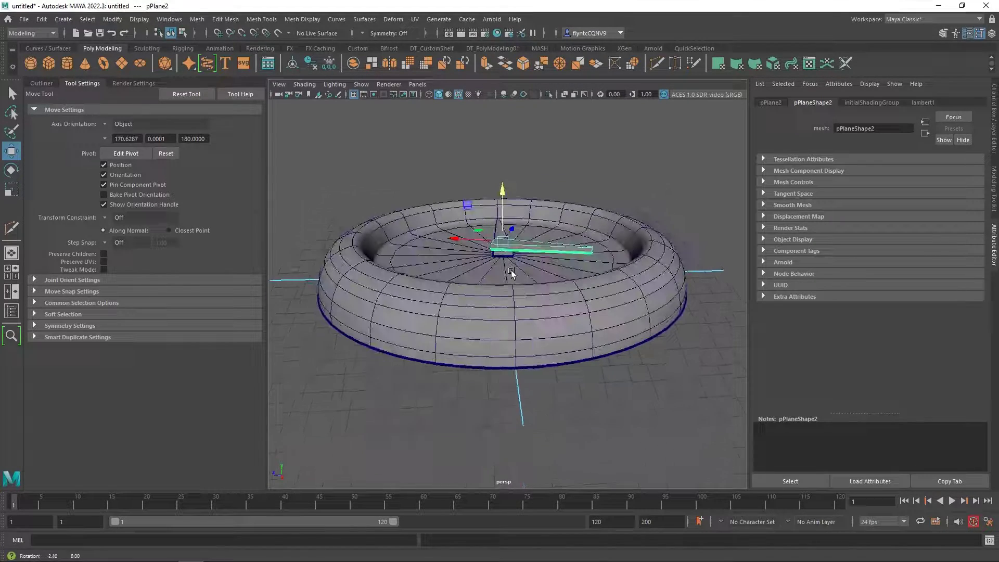
click(31, 65)
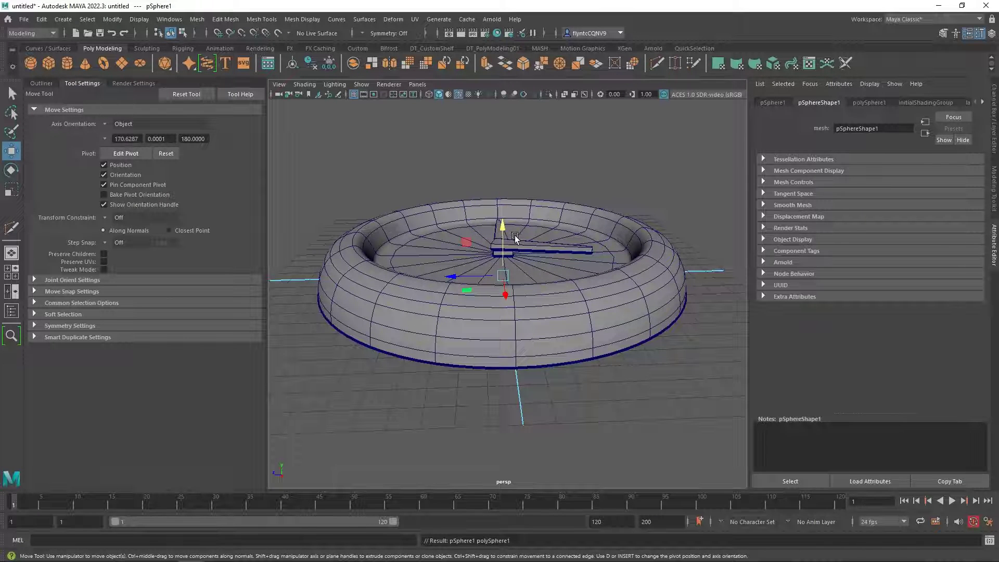
drag(504, 225, 499, 212)
alt+drag(536, 245, 550, 280)
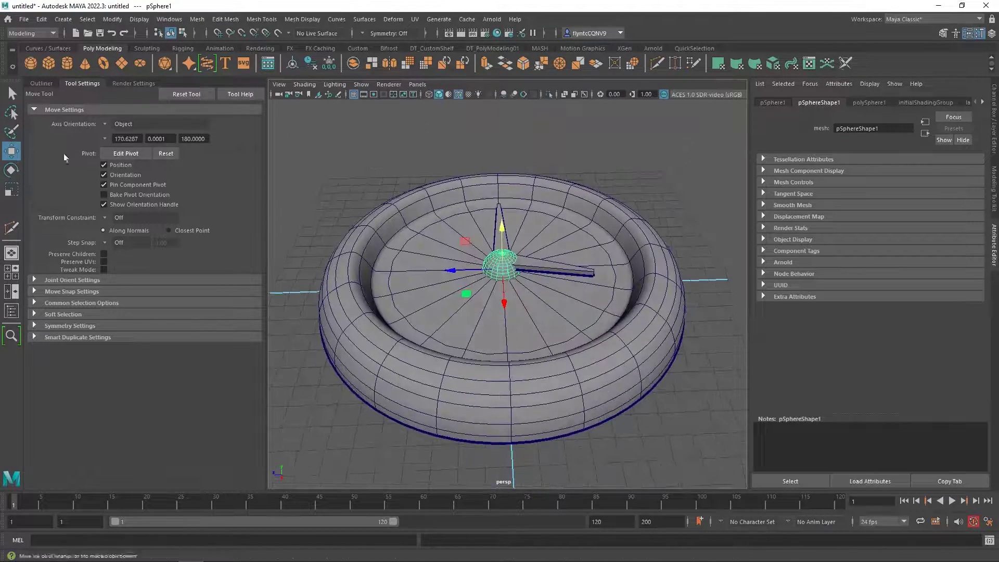
- Scale the sphere into a wide, flat shape spanning the recessed top of the base
key(r)
alt+drag(460, 302, 344, 388)
alt+drag(411, 413, 635, 340)
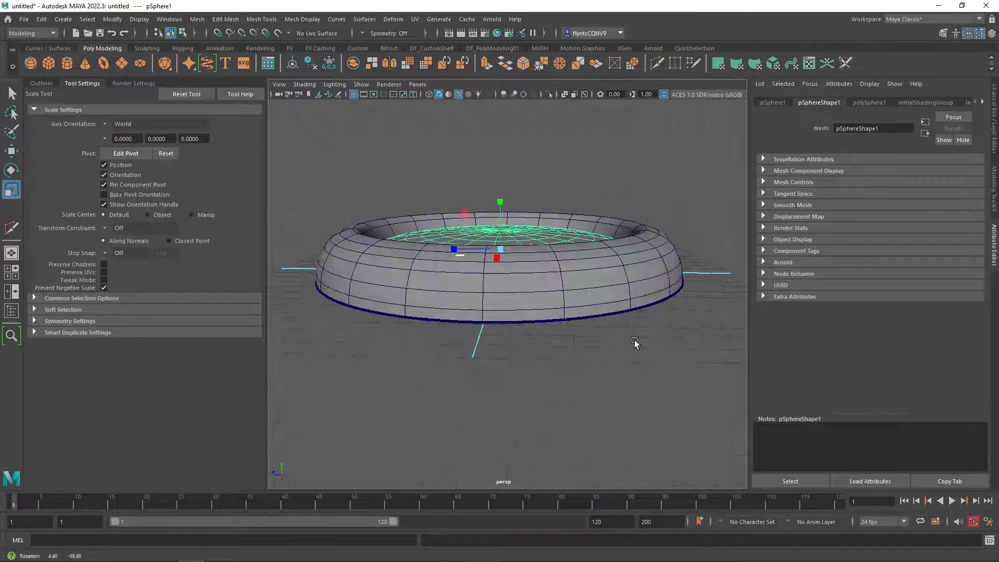
- Scale the flattened sphere taller along Y and raise it clear above the base
click(11, 151)
drag(502, 203, 546, 263)
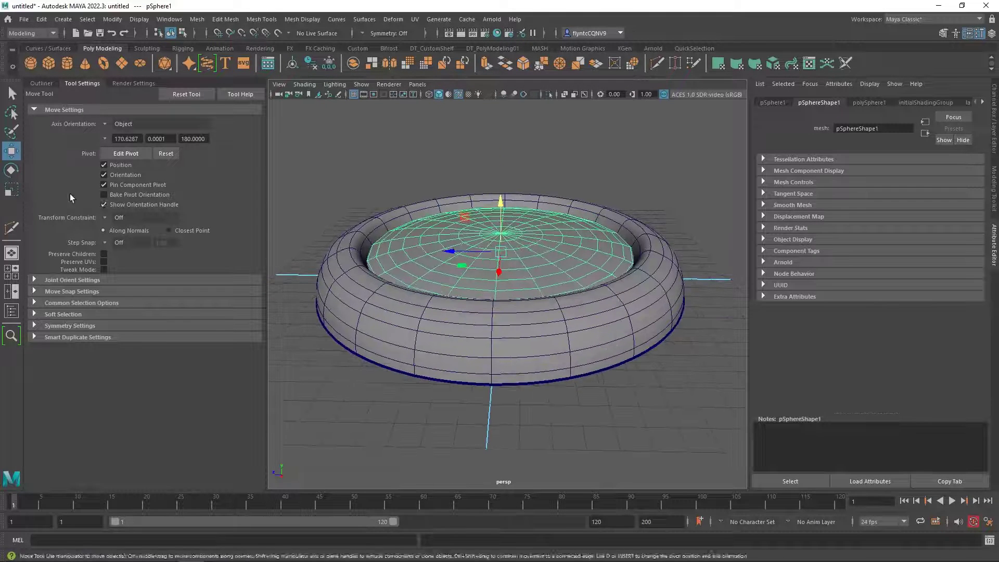
click(11, 190)
drag(500, 206, 504, 161)
alt+drag(588, 244, 587, 223)
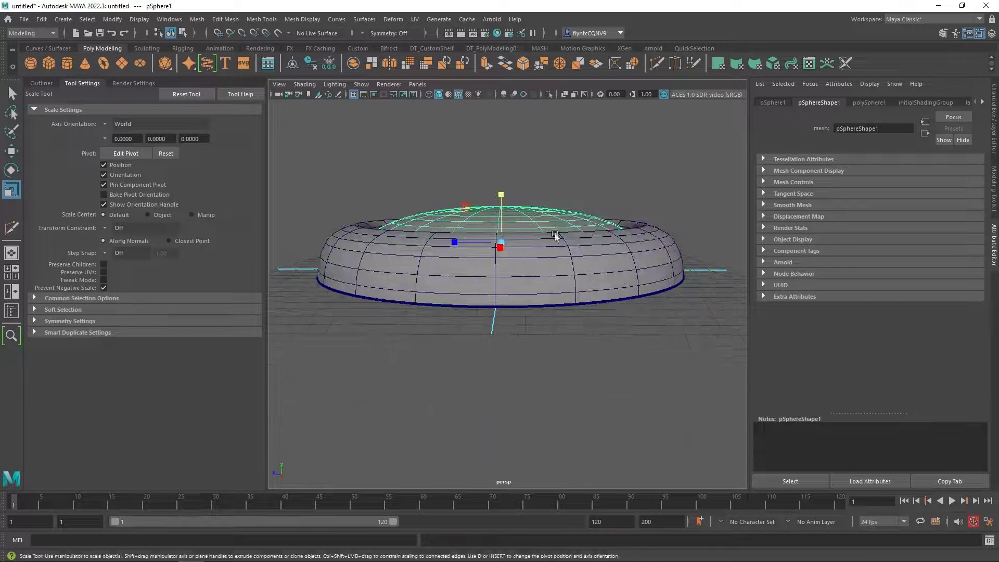
click(12, 151)
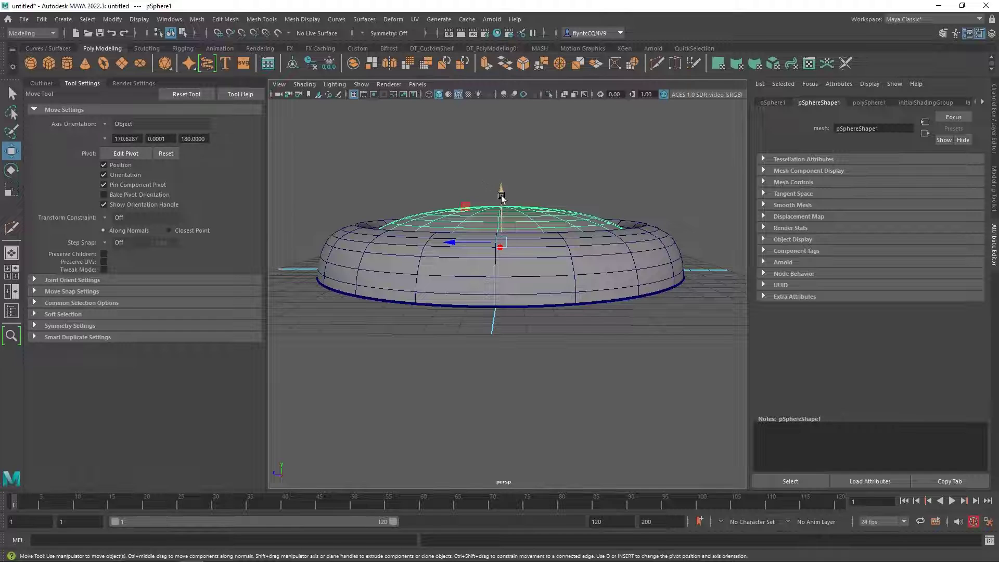
drag(501, 197, 502, 111)
alt+drag(548, 205, 542, 225)
right_drag(539, 185, 540, 214)
mouse_move(557, 246)
alt+mouse_down()
mouse_move(562, 225)
mouse_move(562, 234)
alt+mouse_up()
drag(720, 240, 329, 164)
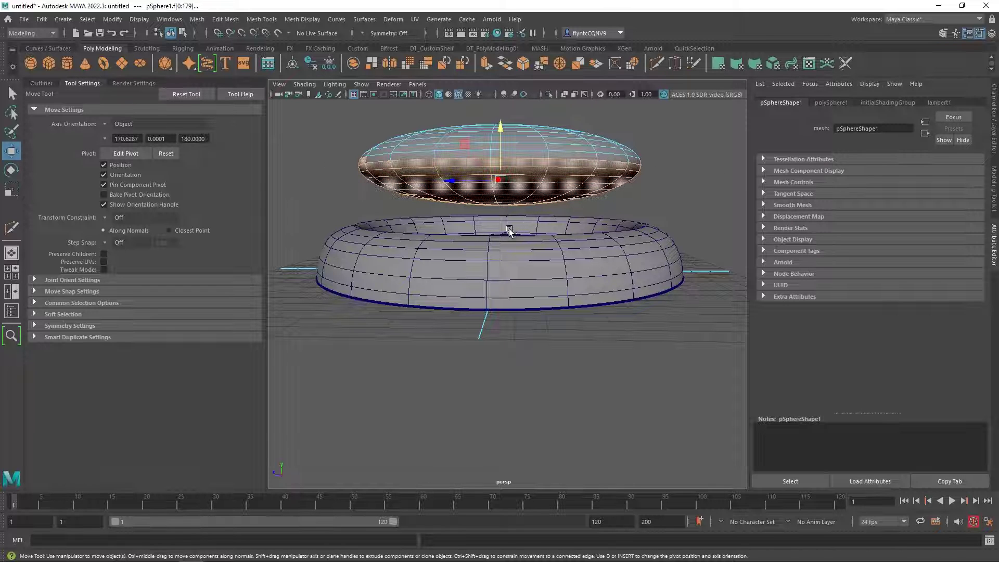
click(509, 228)
- Switch to the side view, display wireframe on shaded, and frame the flattened sphere and the base
alt+drag(523, 202, 547, 197)
key(space)
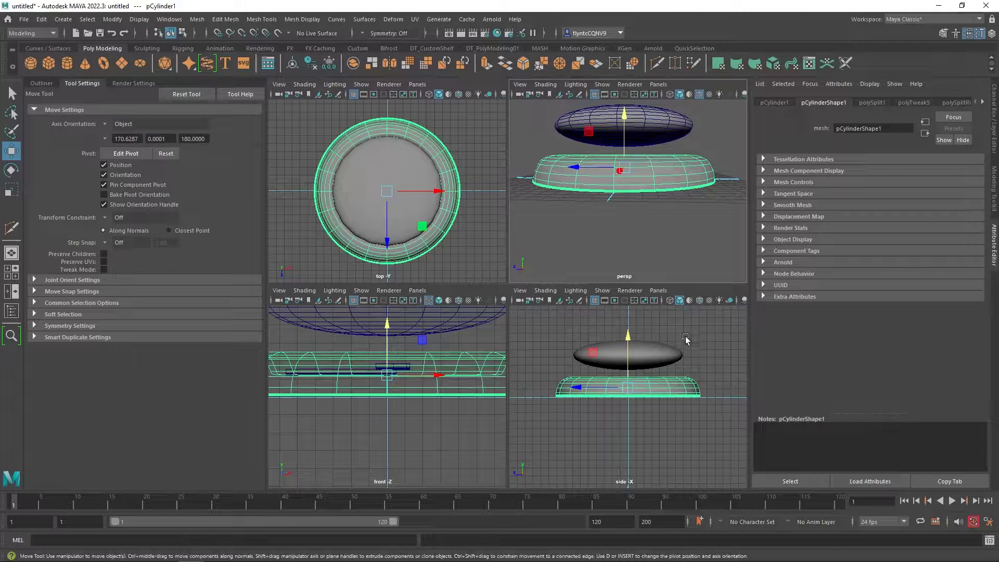
key(space)
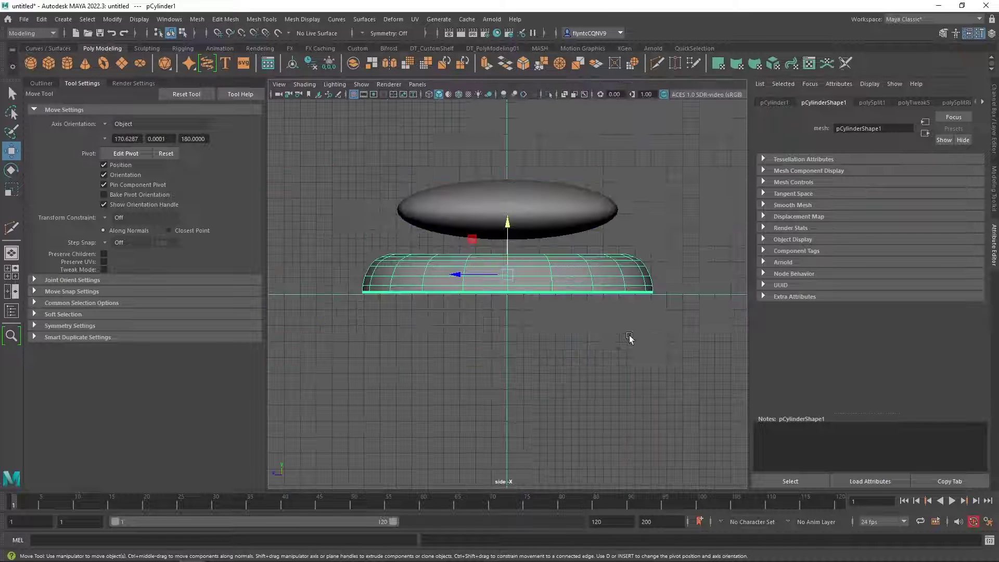
click(459, 95)
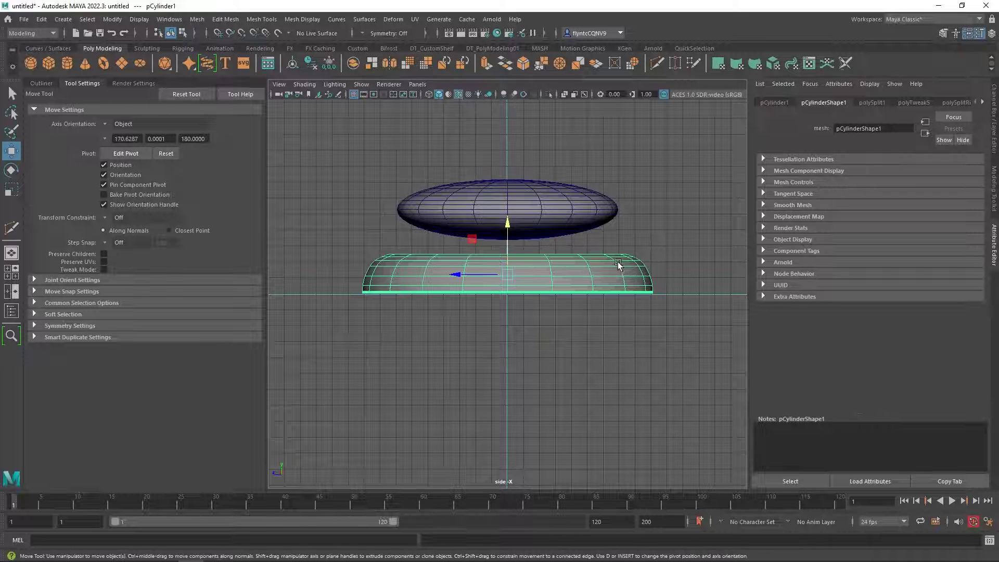
scroll(577, 260, up, 4)
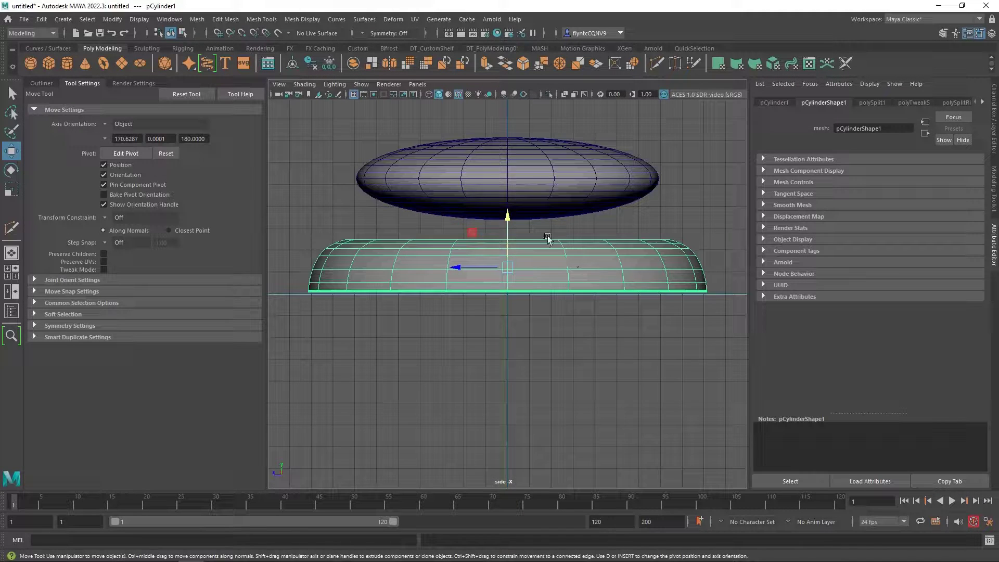
- Select the lower-half faces of the flattened sphere and delete them to leave a dome
click(547, 224)
right_drag(547, 224, 542, 250)
drag(695, 276, 317, 217)
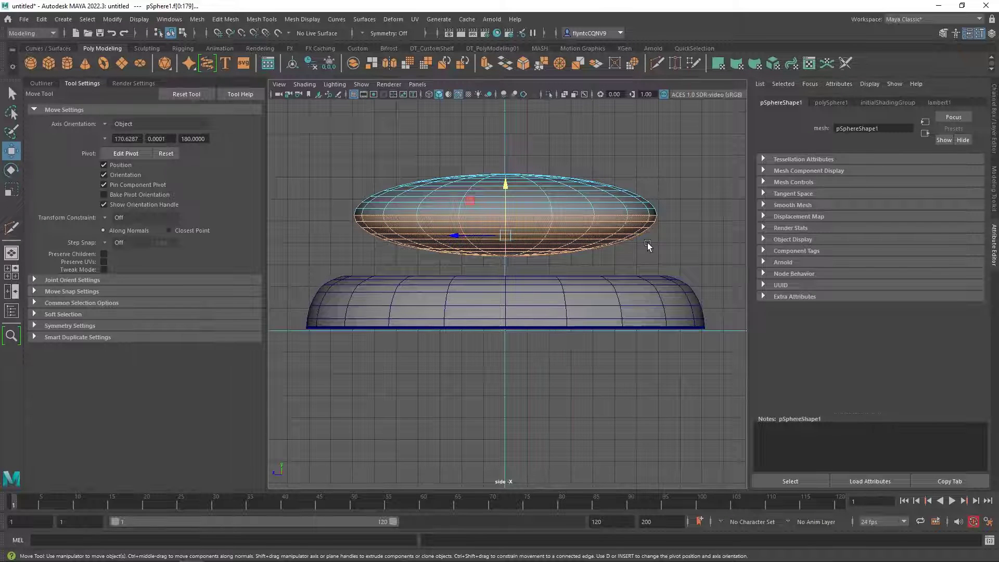
key(Delete)
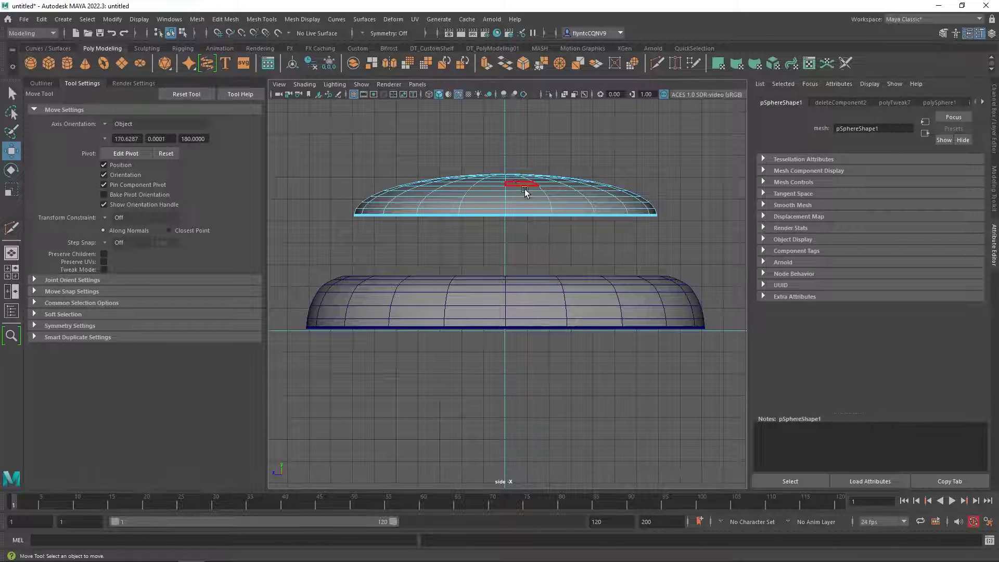
- Return the dome to object mode and lower it along Y until it seats inside the base's rim, checking it in perspective
right_drag(515, 182, 562, 170)
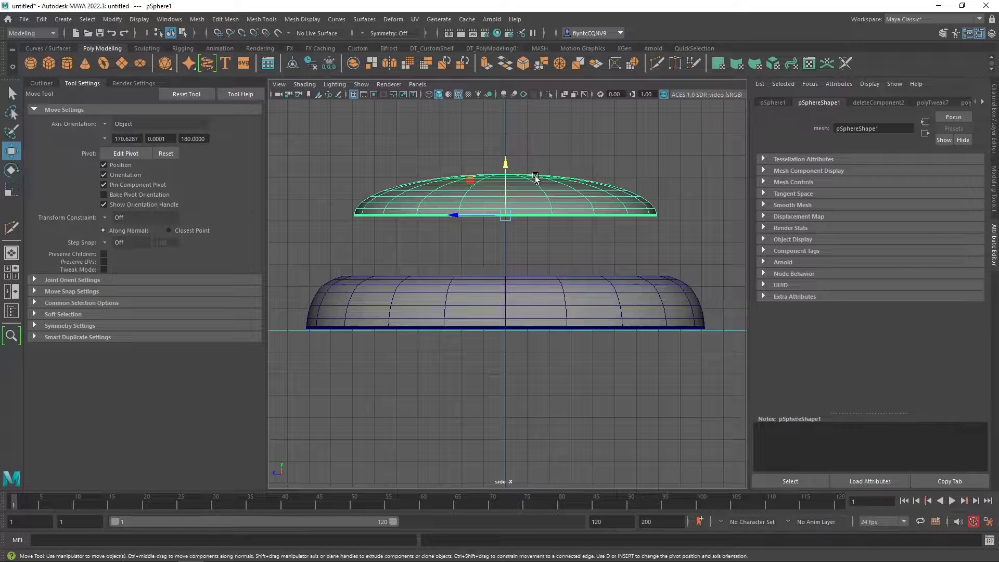
drag(510, 166, 558, 229)
key(space)
key(space)
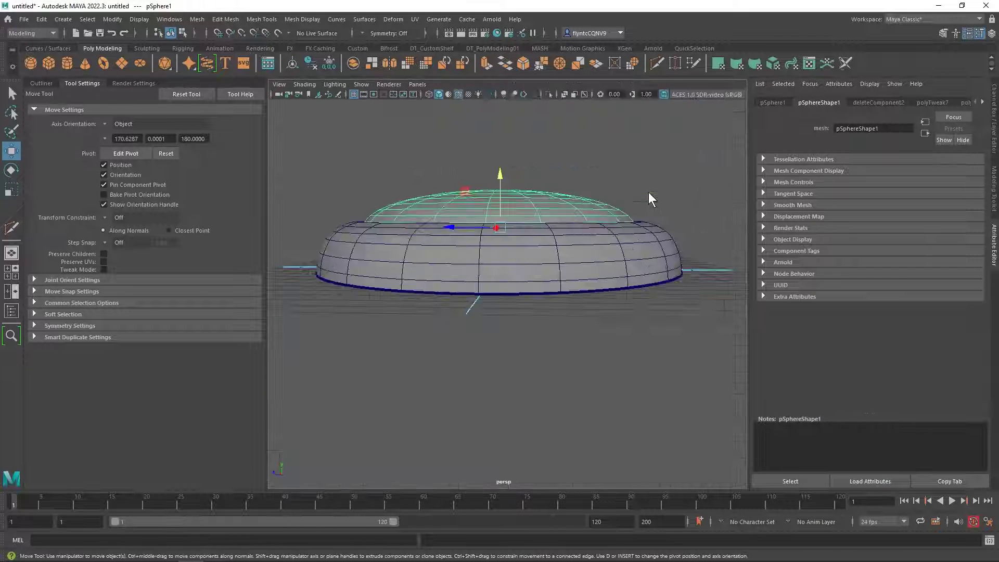
alt+drag(552, 249, 549, 284)
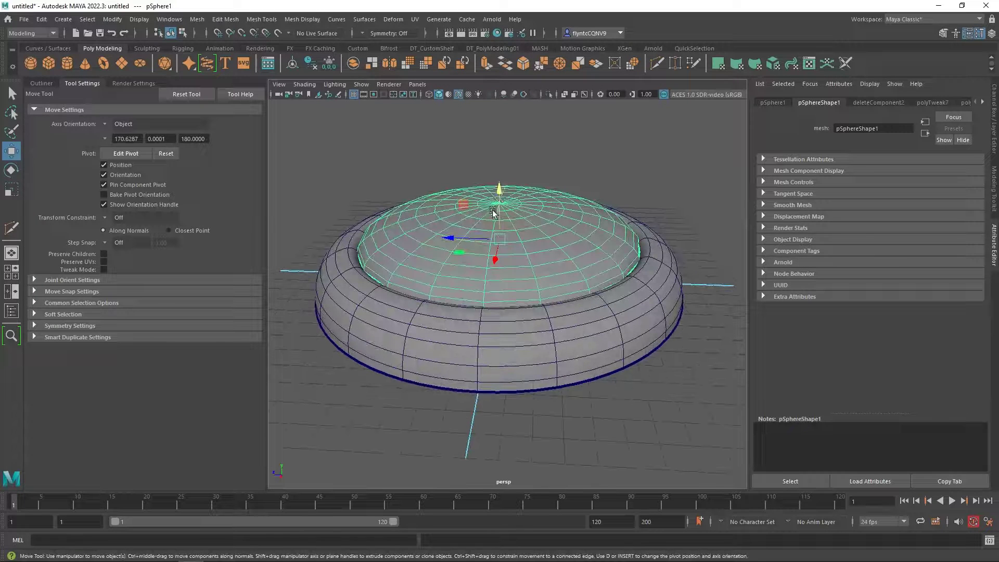
drag(500, 188, 503, 206)
mouse_move(560, 232)
alt+mouse_down()
mouse_move(558, 269)
mouse_move(572, 243)
alt+mouse_up()
alt+right_drag(572, 243, 560, 241)
mouse_move(555, 245)
alt+mouse_down()
mouse_move(553, 279)
mouse_move(549, 253)
alt+mouse_up()
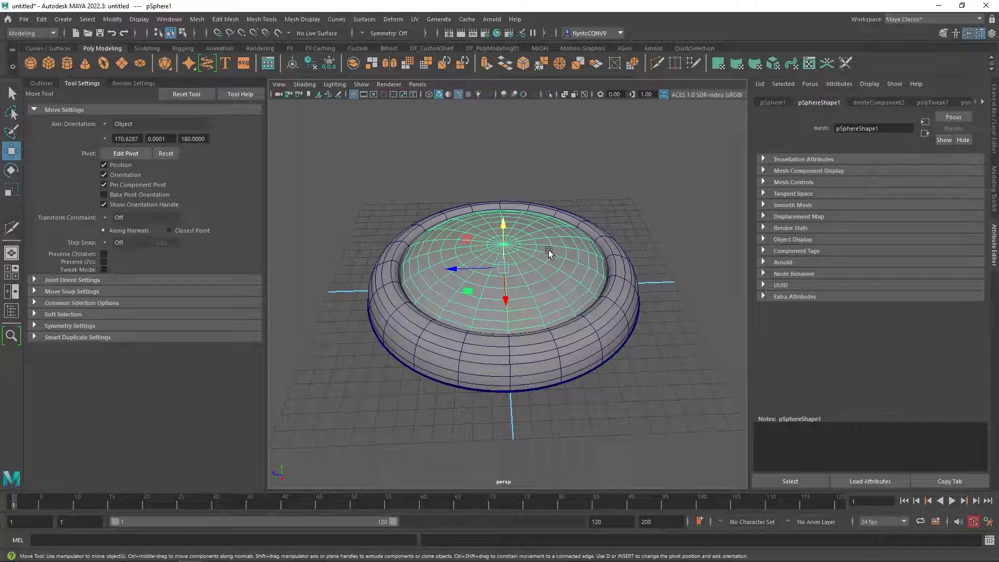